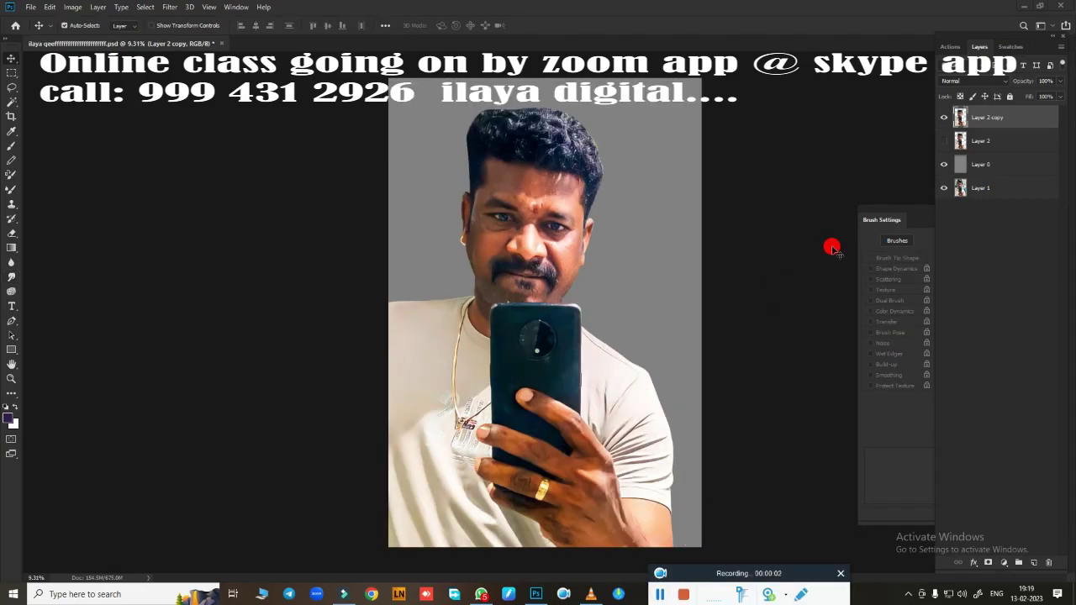
Step: Duplicate Layer 2 copy as Layer 2 copy 2, hide Layer 2 copy, and add a new layer
left_click(1013, 121)
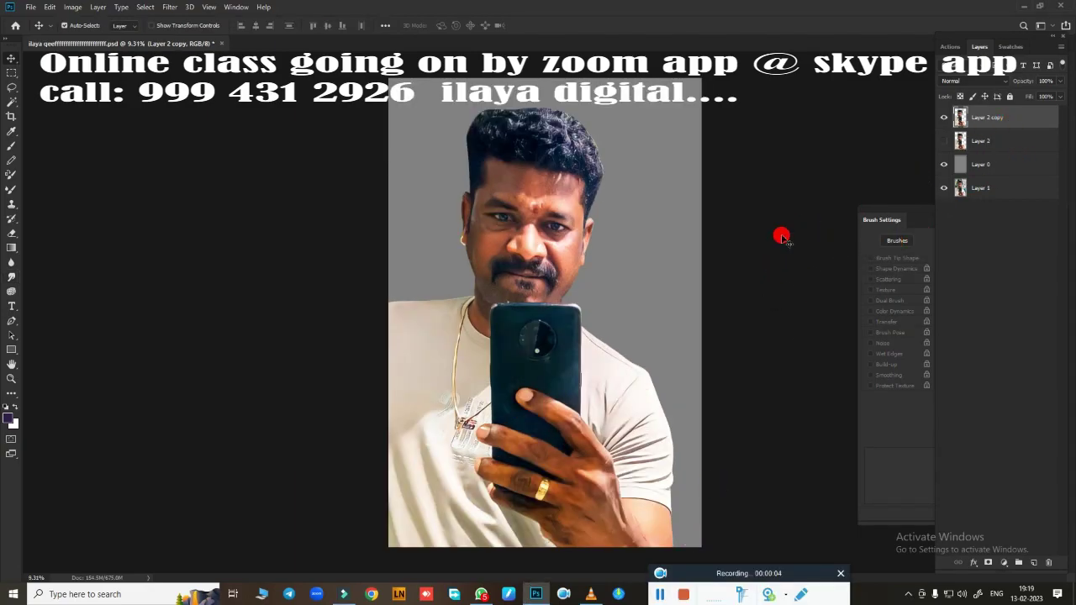
key("ctrl+j")
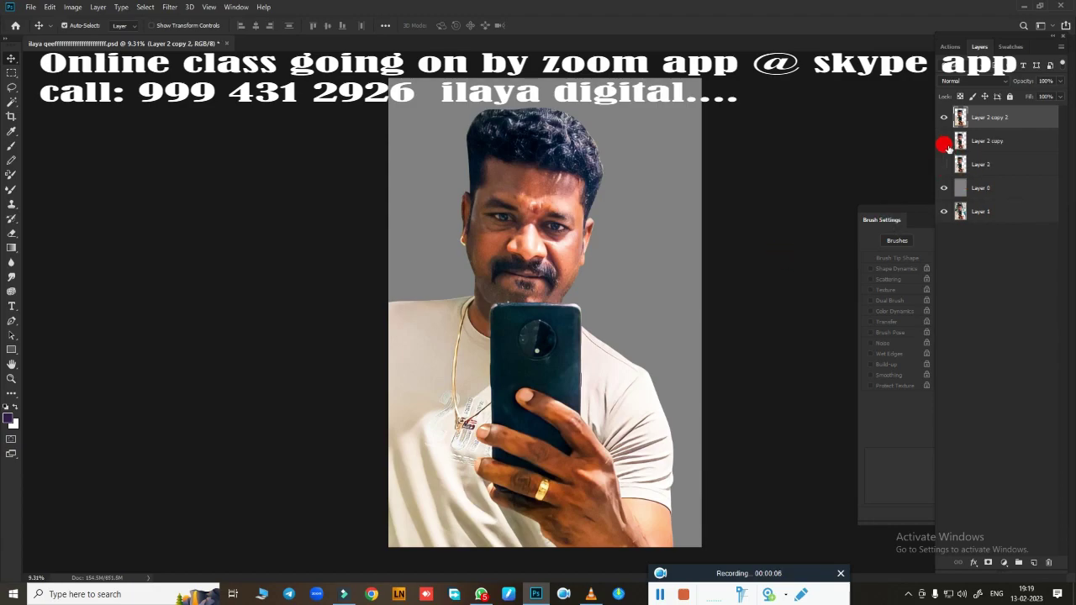
left_click(943, 118)
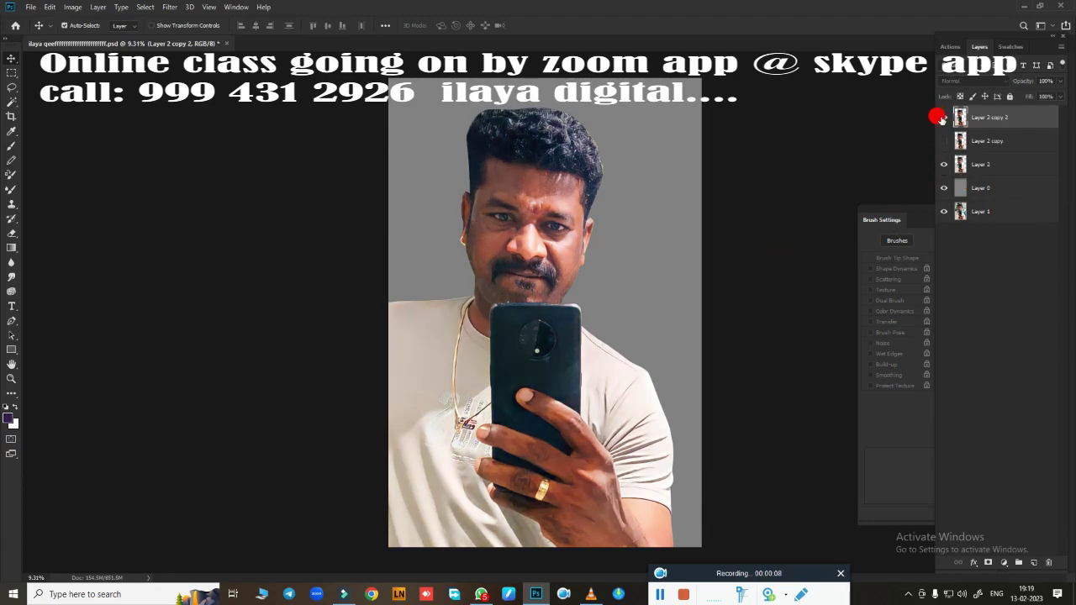
left_click(1035, 562)
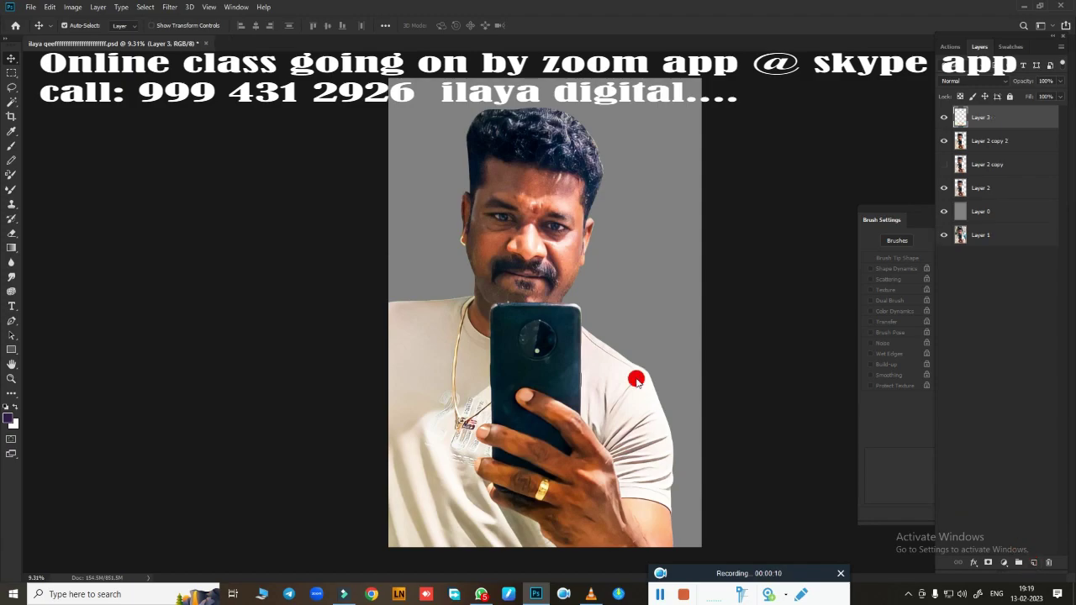
Step: Tilt the canvas view slightly and recreate the empty Layer 3 on top
scroll(523, 281, "up", 3)
key("r")
left_click_drag(508, 302, 386, 267)
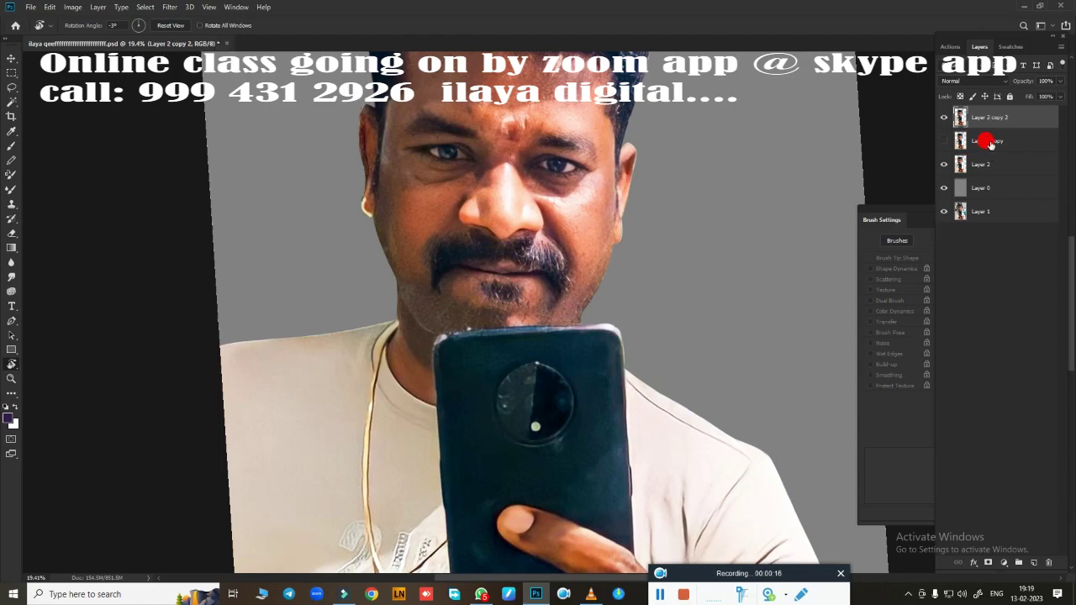
key("Delete")
scroll(489, 236, "up", 4)
scroll(545, 272, "up", 2)
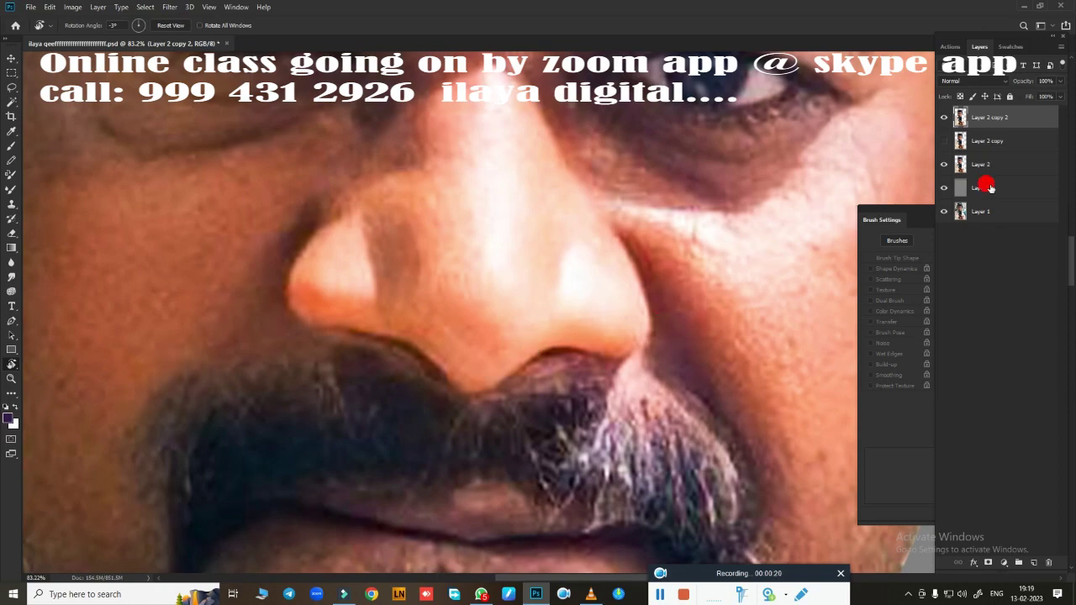
left_click(1035, 562)
scroll(567, 300, "up", 1)
scroll(583, 291, "up", 1)
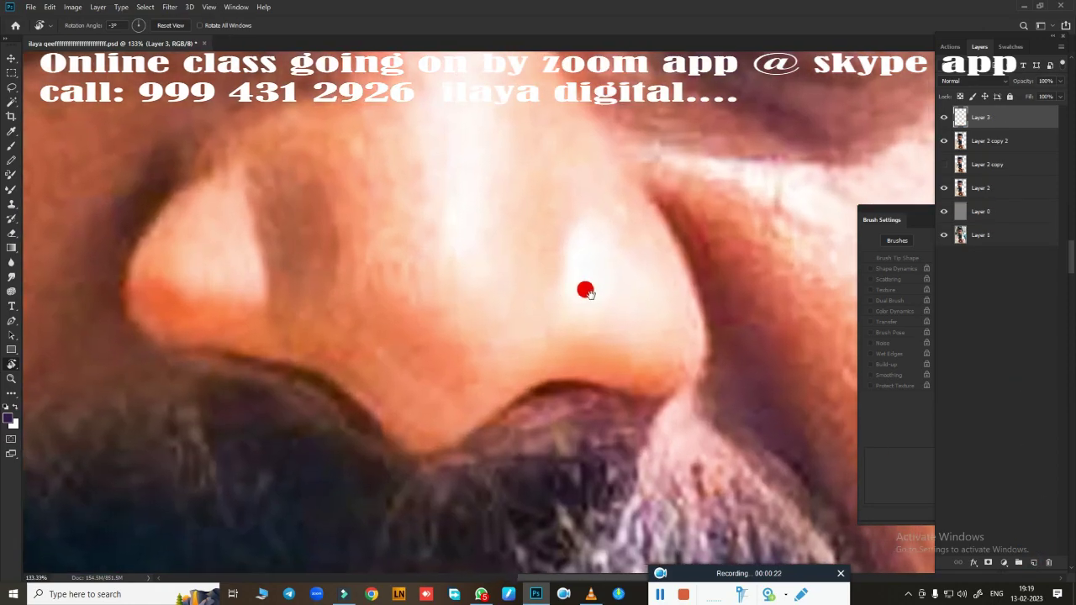
scroll(584, 291, "up", 1)
left_click_drag(595, 330, 594, 336)
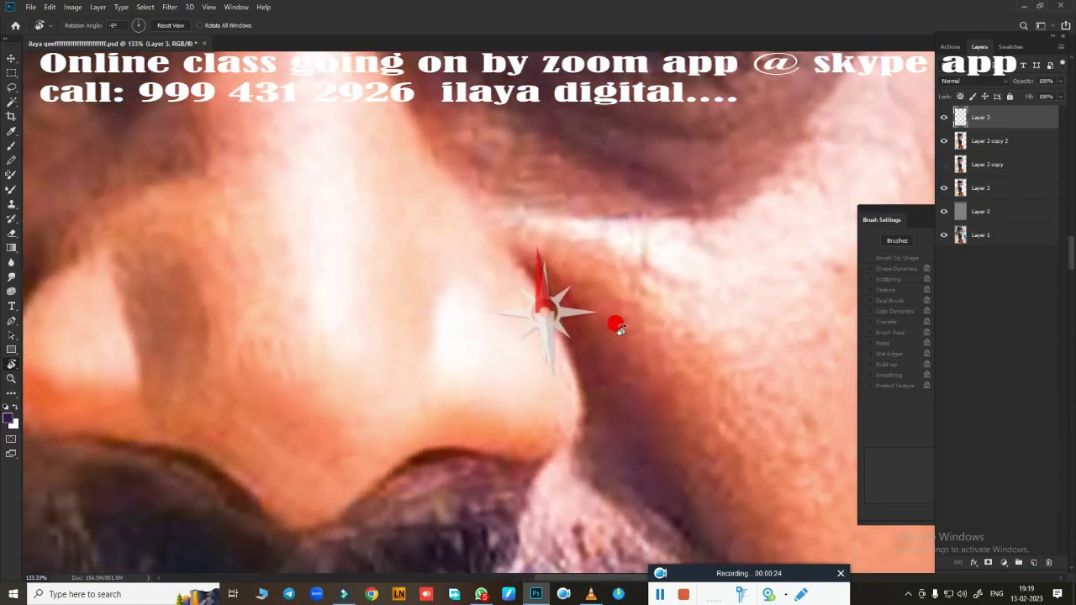
Step: Pick the soft 15 px Mixer Brush blending preset
key("b")
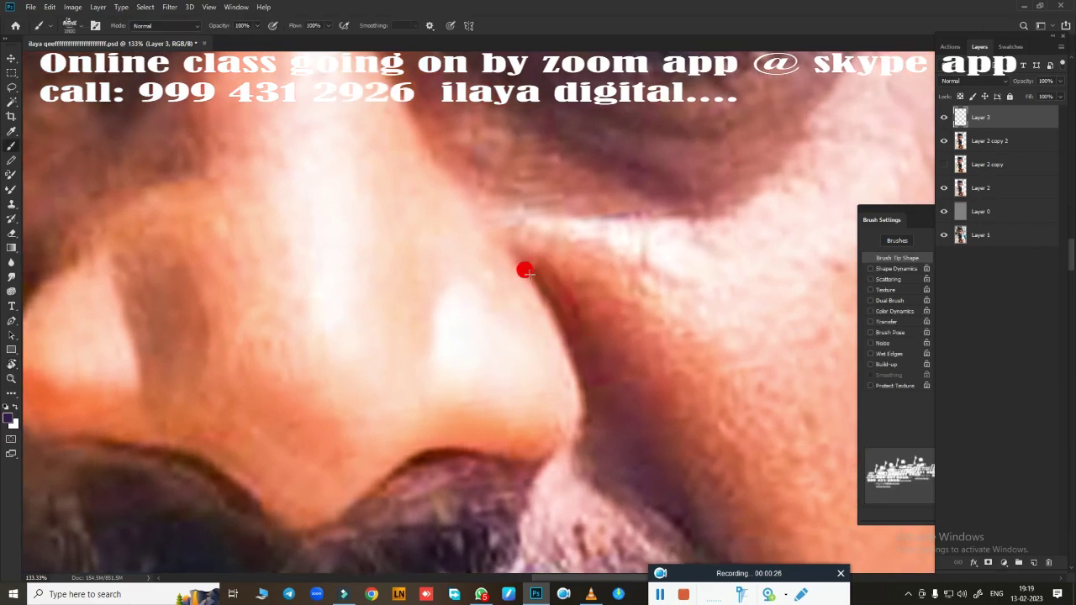
right_click(508, 281)
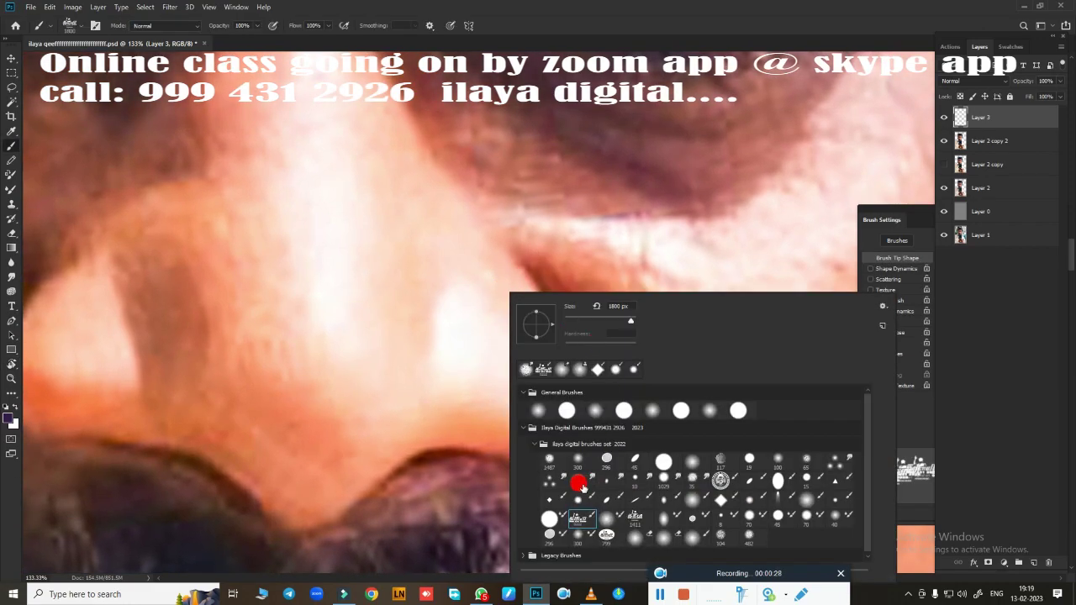
left_click(606, 519)
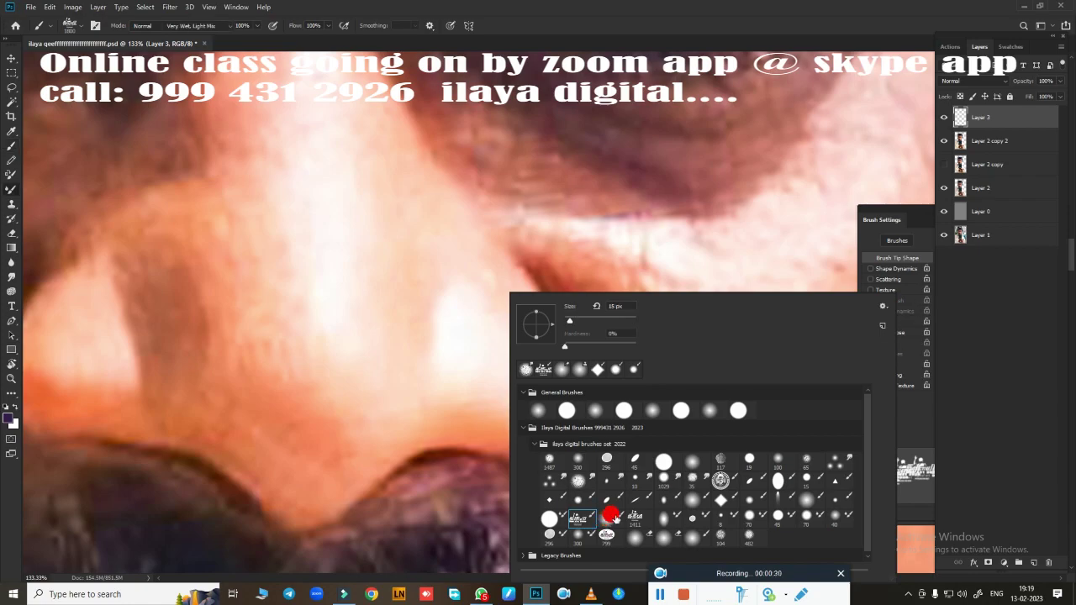
left_click(679, 35)
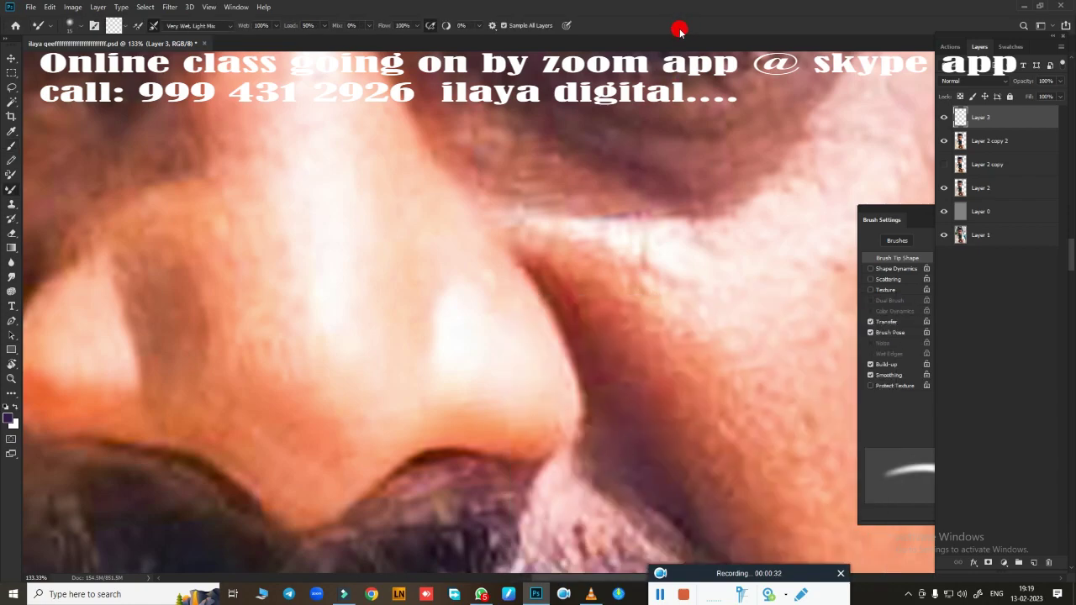
Step: Blend the skin along the nose's right edge
mouse_move(545, 381)
left_mouse_down()
mouse_move(531, 337)
mouse_move(546, 308)
left_mouse_up()
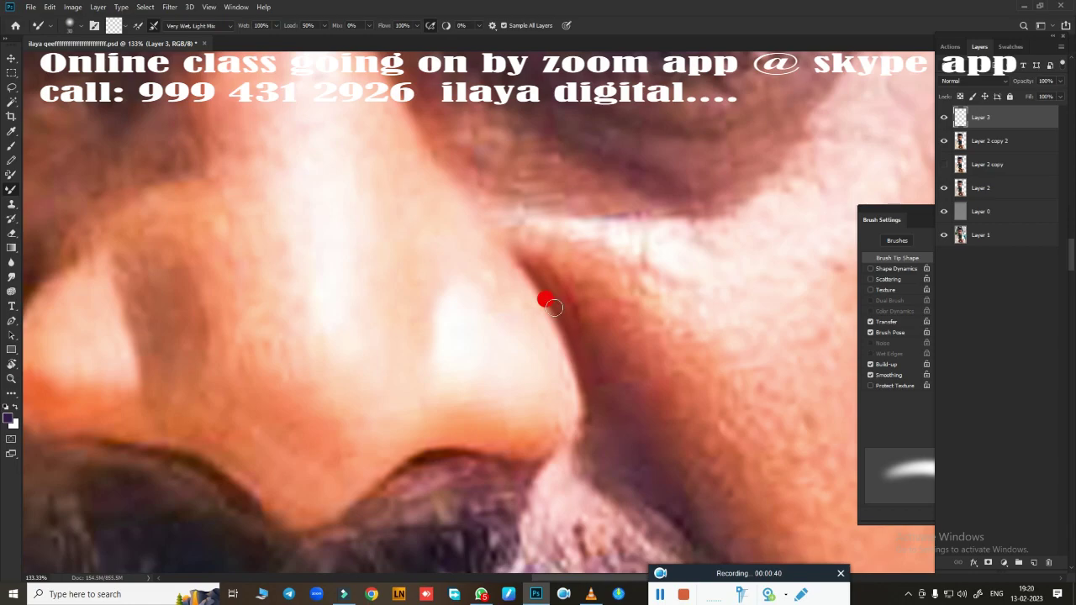
scroll(611, 393, "down", 3)
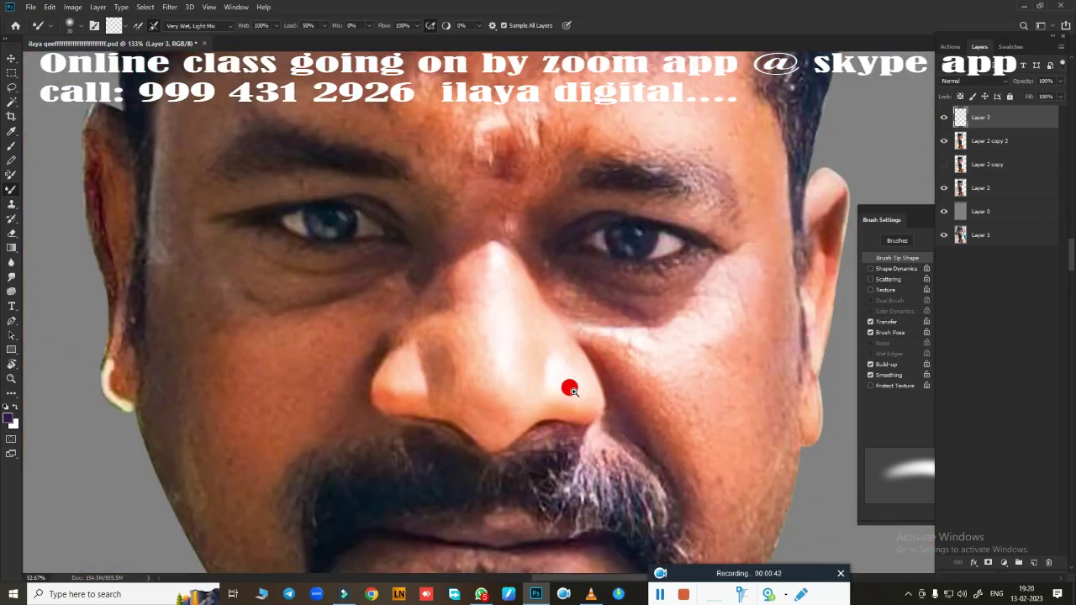
scroll(570, 384, "up", 2)
scroll(560, 240, "up", 2)
scroll(558, 295, "up", 1)
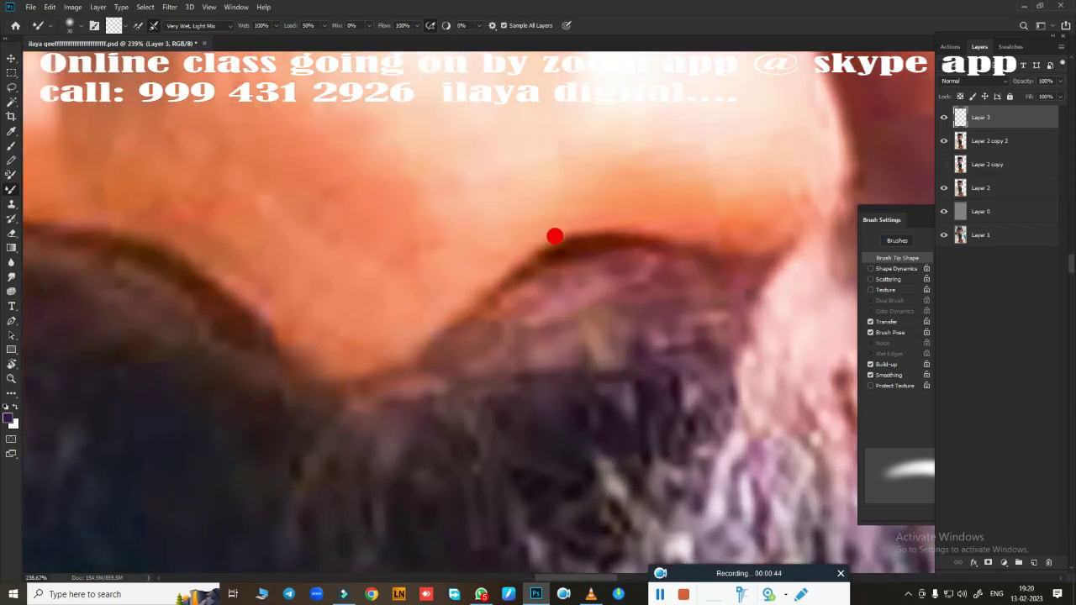
Step: Smooth the dark outline under the nose where it meets the cheek and moustache
left_click_drag(555, 236, 477, 283)
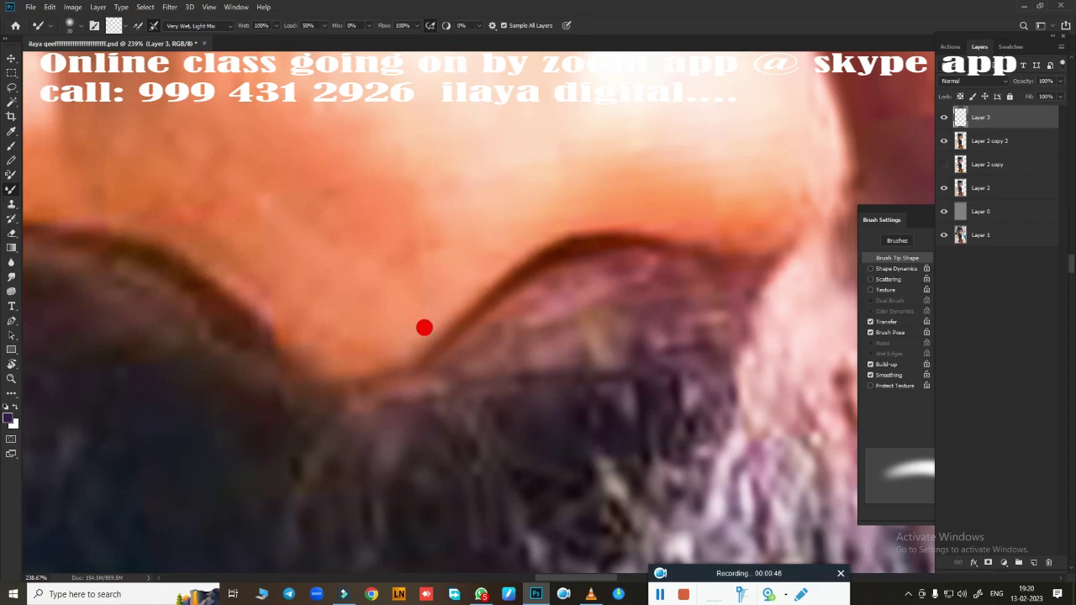
mouse_move(542, 246)
left_mouse_down()
mouse_move(513, 249)
mouse_move(401, 344)
left_mouse_up()
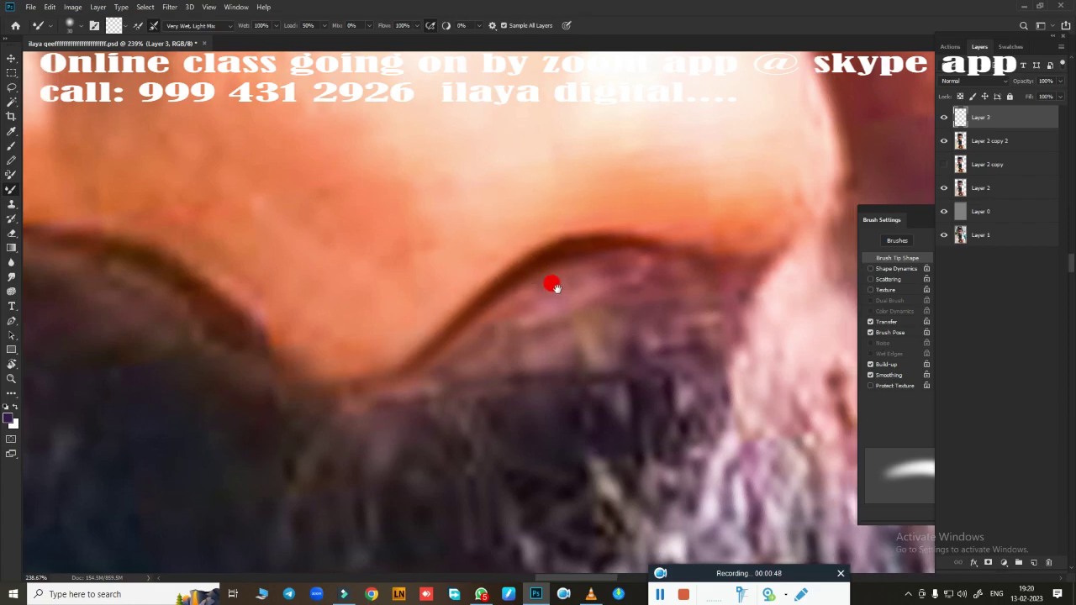
mouse_move(553, 283)
left_mouse_down()
mouse_move(343, 309)
mouse_move(480, 298)
mouse_move(569, 312)
mouse_move(560, 305)
mouse_move(628, 299)
mouse_move(652, 244)
left_mouse_up()
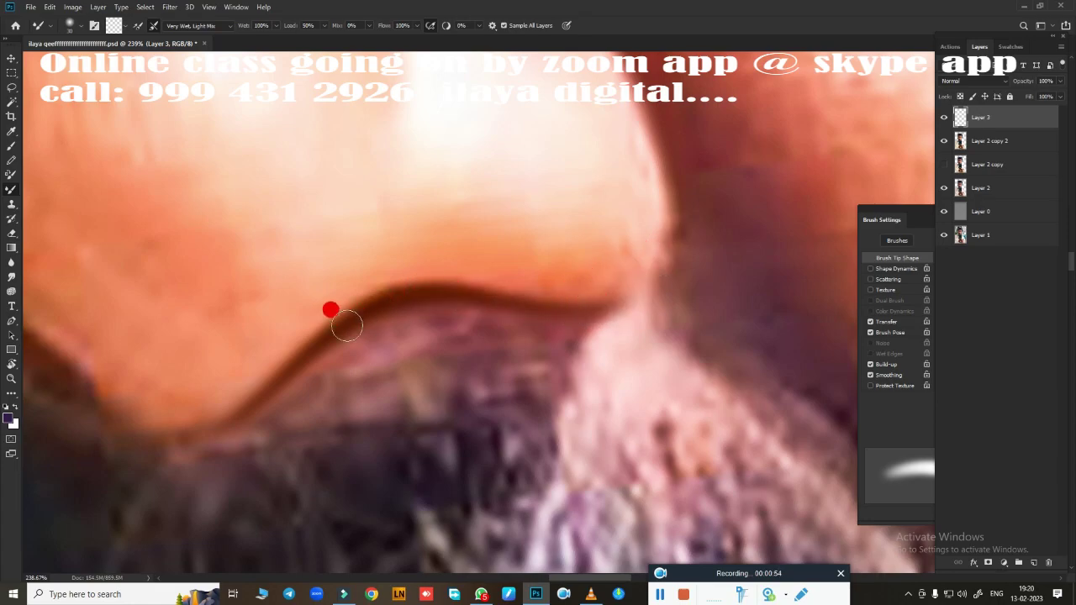
mouse_move(565, 287)
left_mouse_down()
mouse_move(613, 274)
mouse_move(661, 197)
mouse_move(654, 240)
left_mouse_up()
mouse_move(581, 291)
left_mouse_down()
mouse_move(670, 266)
mouse_move(582, 276)
left_mouse_up()
scroll(572, 303, "down", 5)
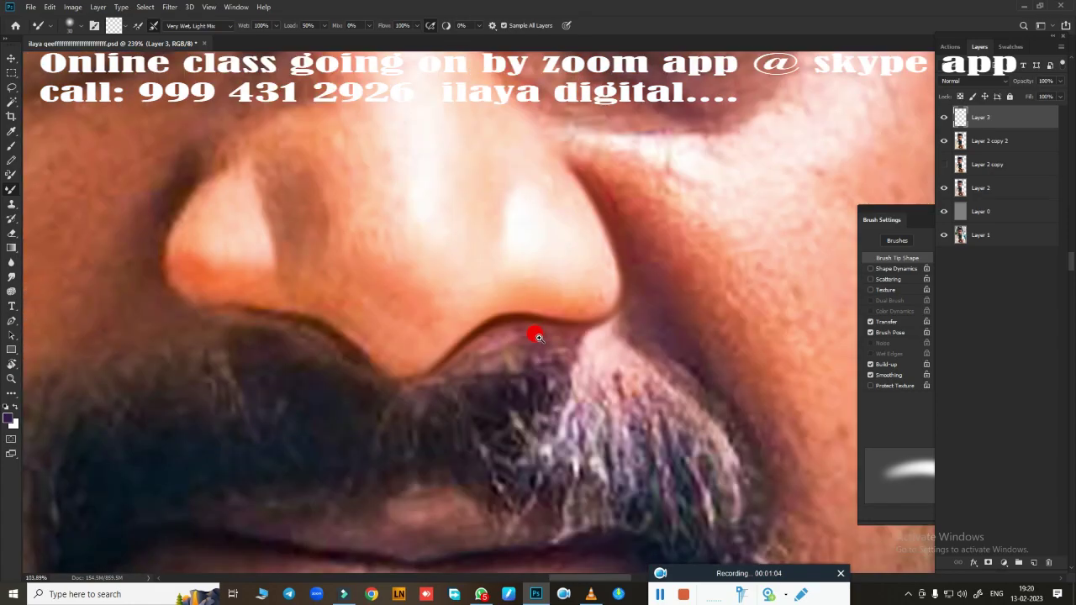
left_click_drag(467, 379, 379, 344)
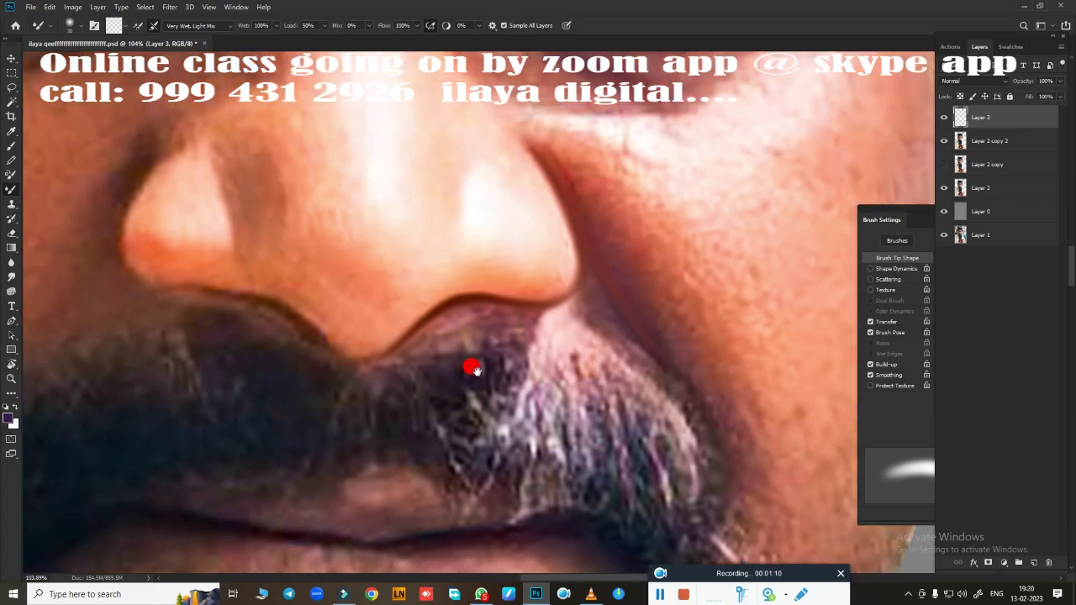
left_click_drag(473, 365, 748, 353)
scroll(551, 296, "up", 2)
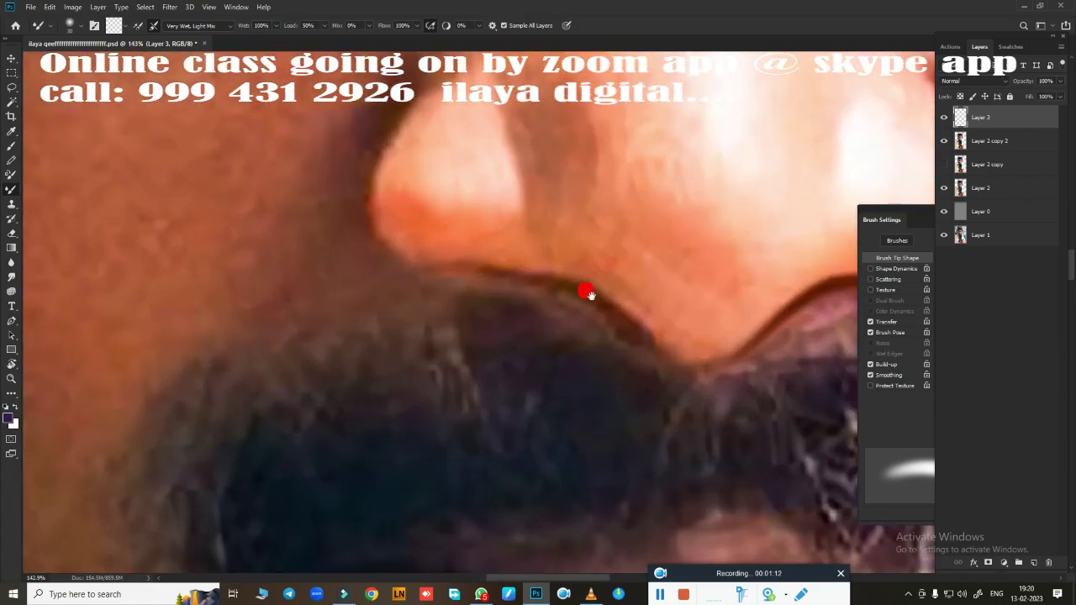
Step: Rotate the view to follow the moustache and blend its upper edge
key("r")
left_click_drag(582, 287, 408, 390)
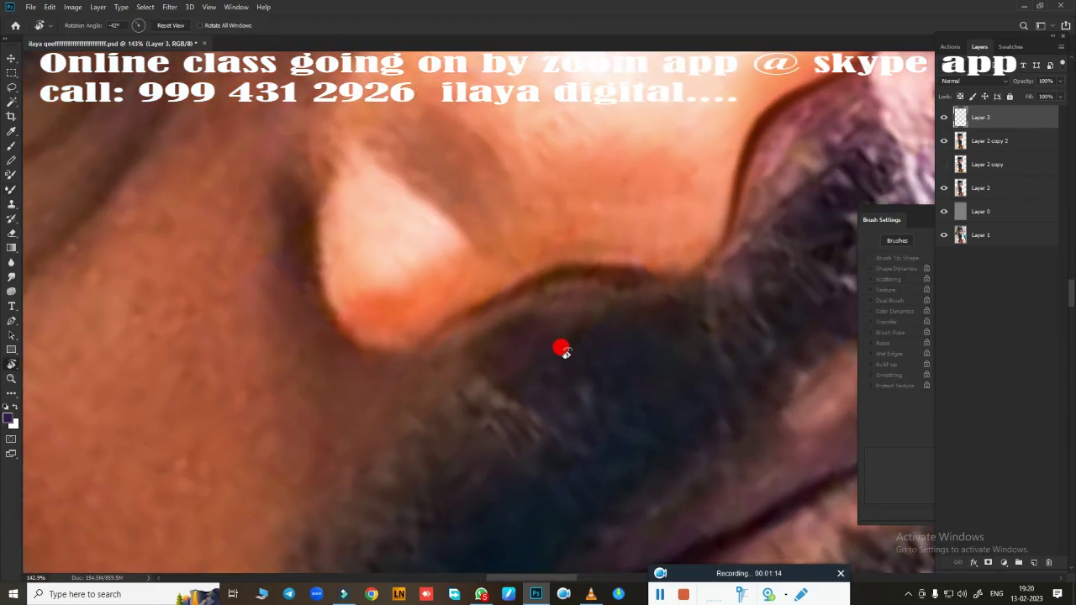
scroll(545, 385, "up", 3)
scroll(529, 319, "up", 1)
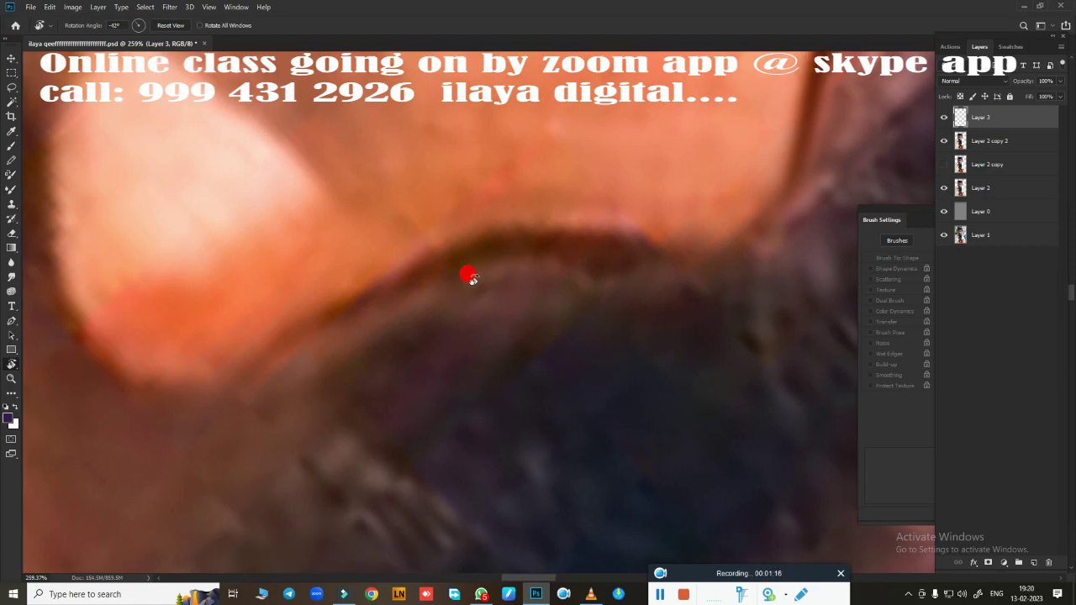
key("b")
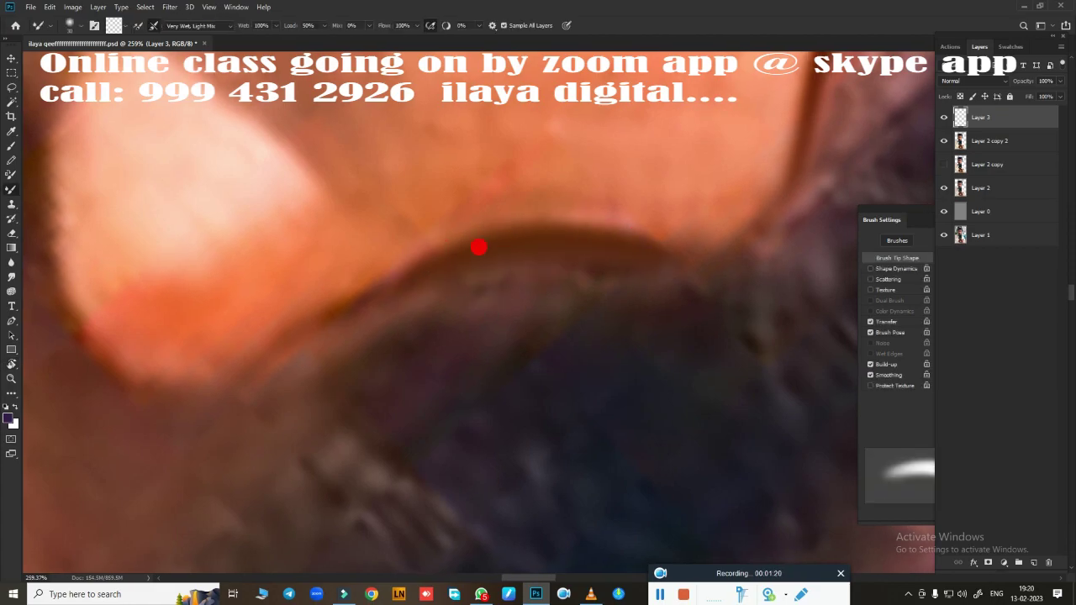
left_click_drag(456, 236, 277, 335)
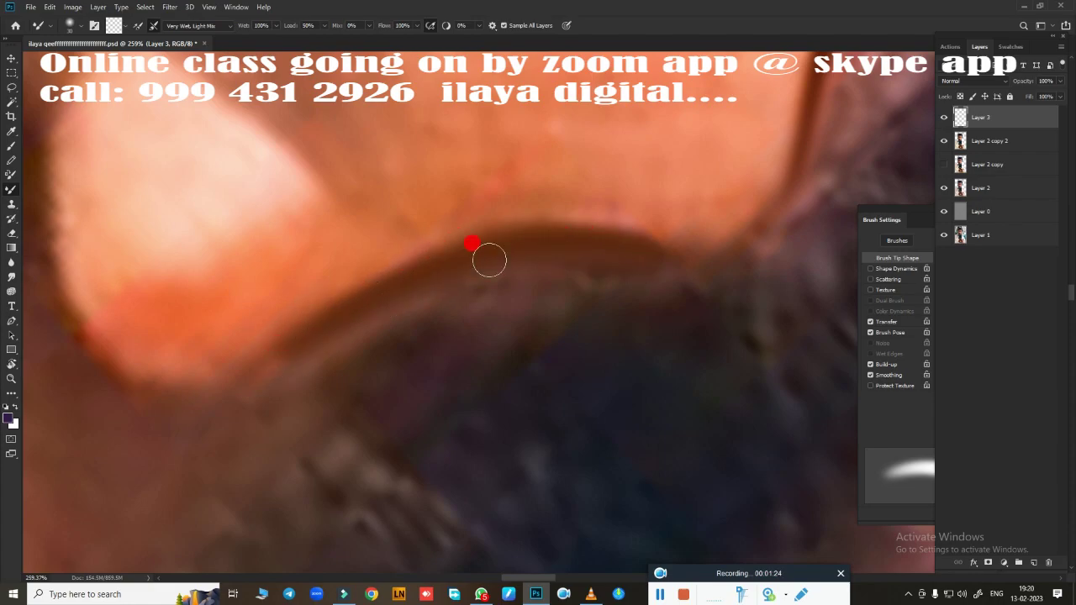
Step: Blend the left nostril's lower edge, then zoom and pan in close on the nose tip
scroll(416, 320, "down", 5)
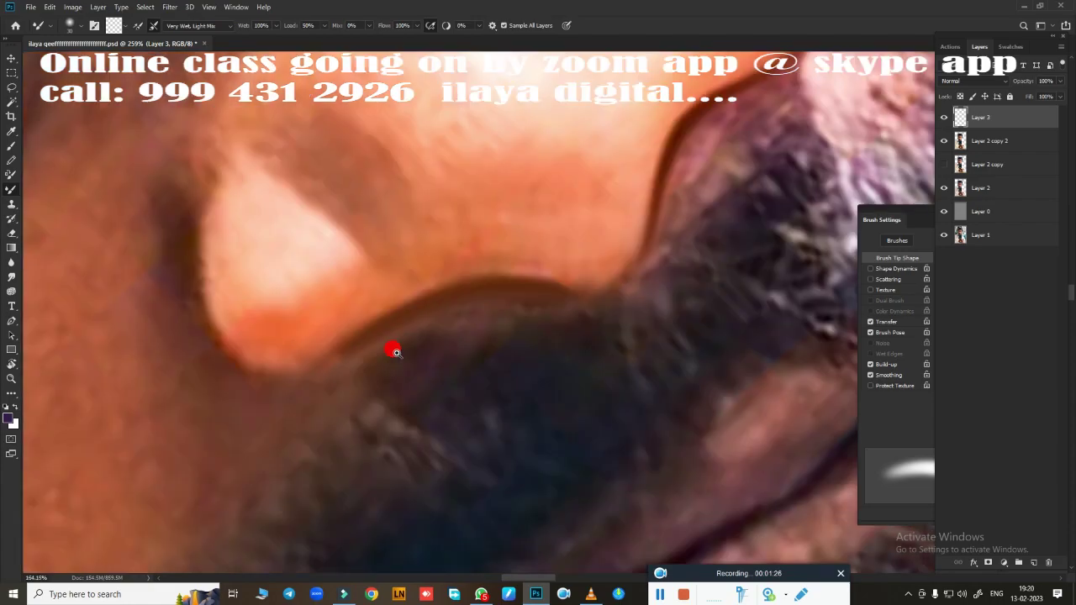
scroll(262, 288, "up", 3)
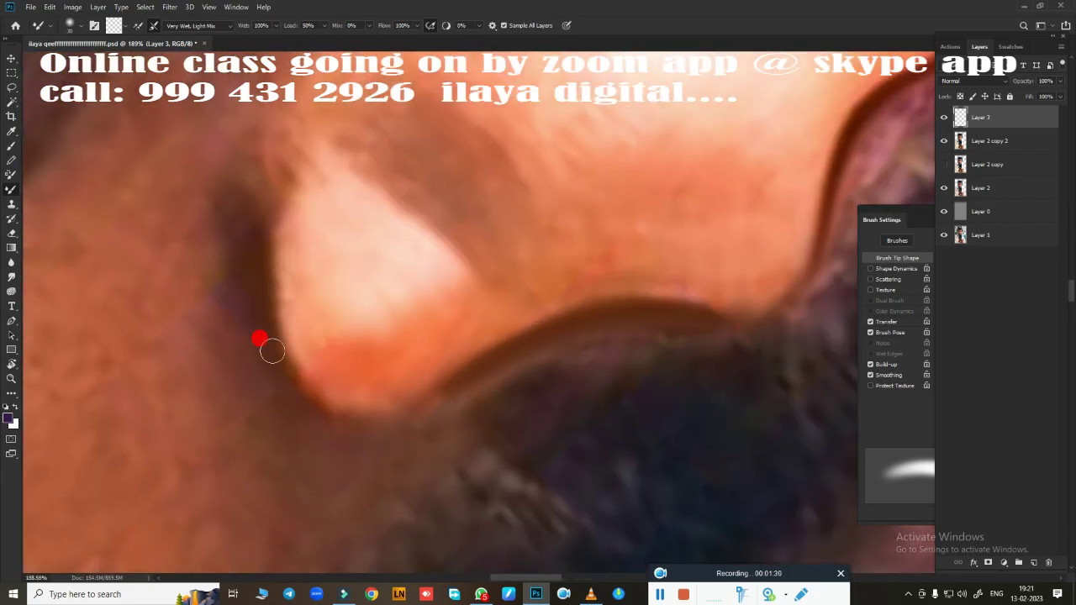
left_click_drag(339, 423, 405, 420)
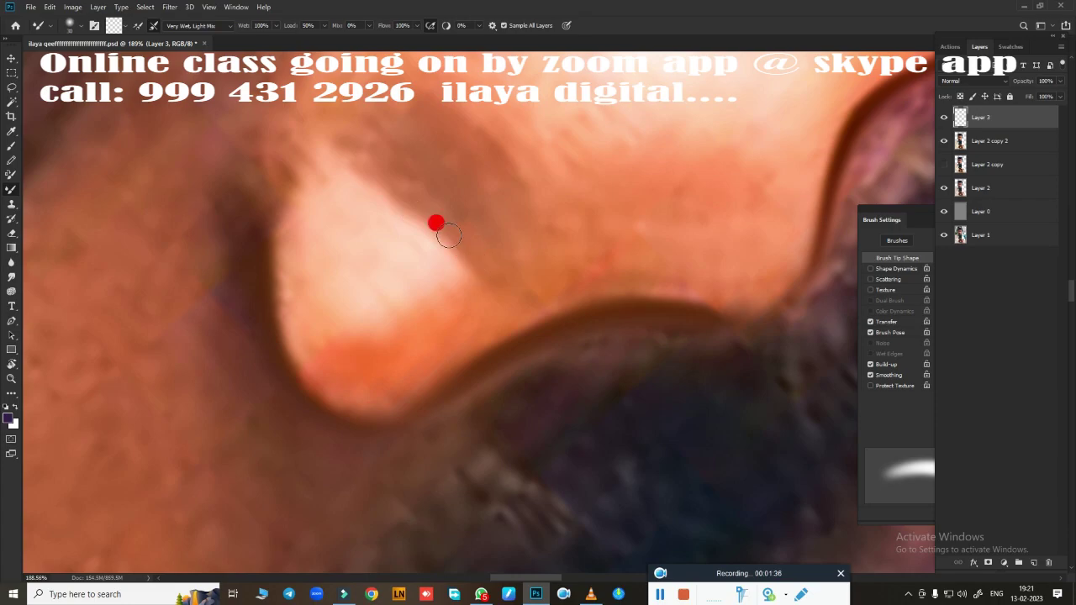
scroll(552, 350, "down", 3)
scroll(538, 353, "down", 2)
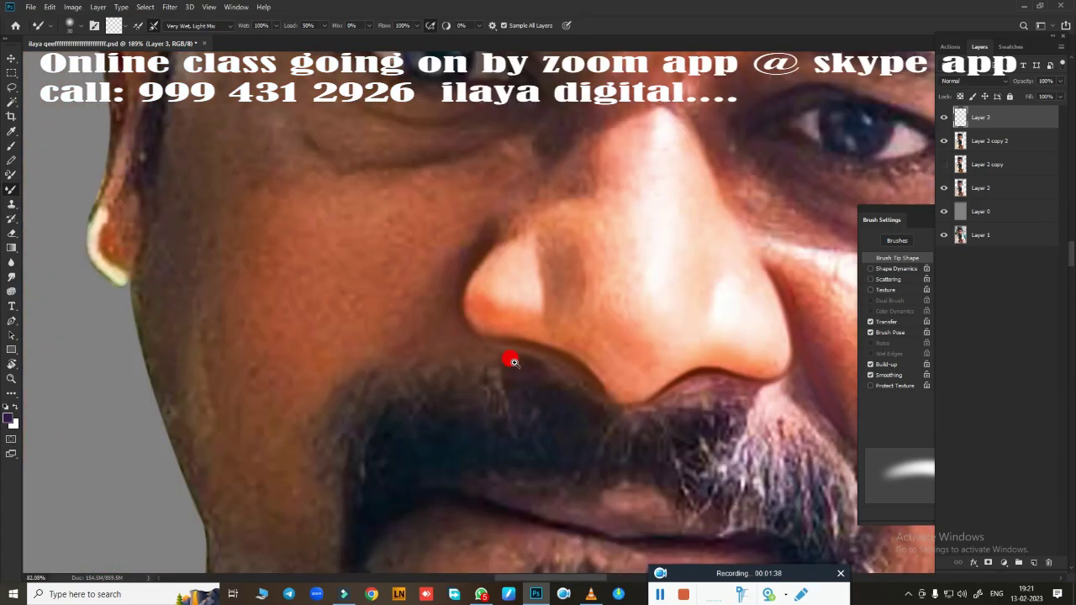
scroll(504, 329, "down", 1)
scroll(469, 298, "up", 2)
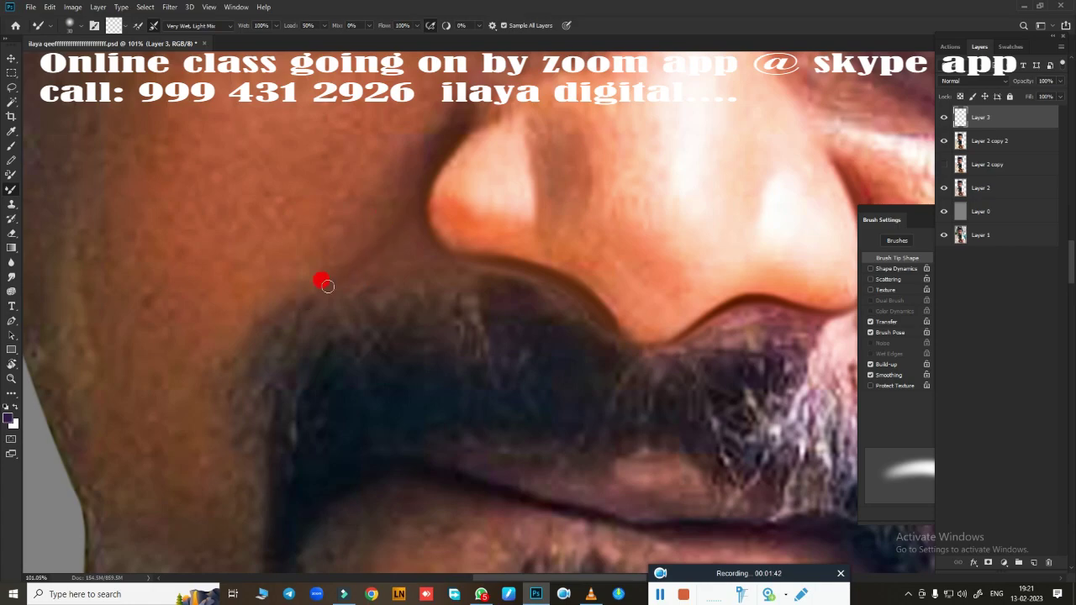
scroll(345, 392, "up", 1)
scroll(533, 355, "up", 1)
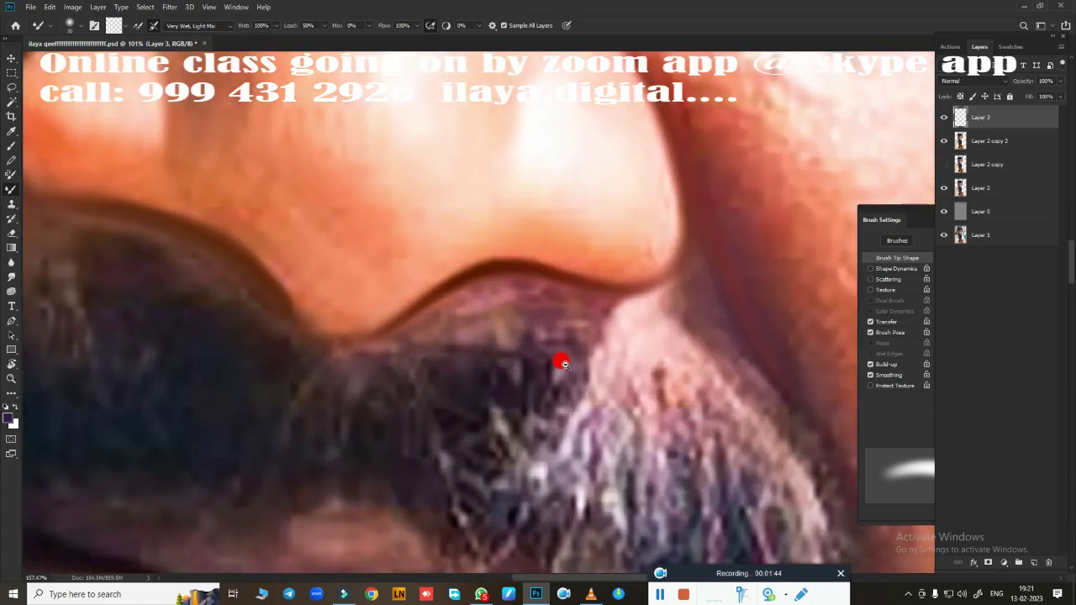
scroll(558, 363, "up", 1)
left_click_drag(500, 313, 745, 451)
left_click_drag(435, 317, 423, 401)
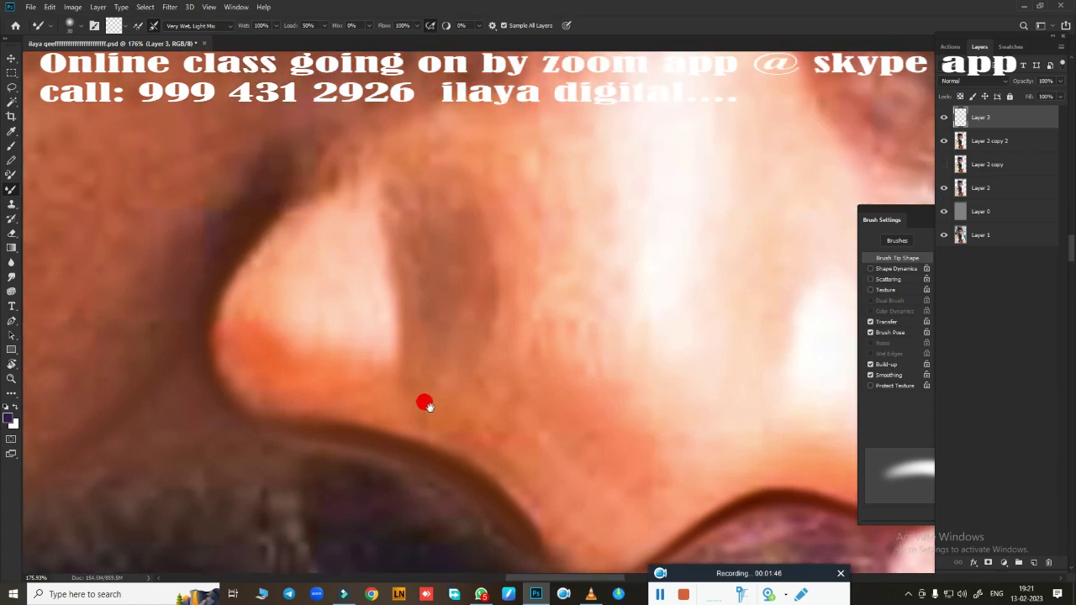
Step: Smudge the nose's upper-left edge smooth and cancel the accidentally opened Image Size dialog
key("r")
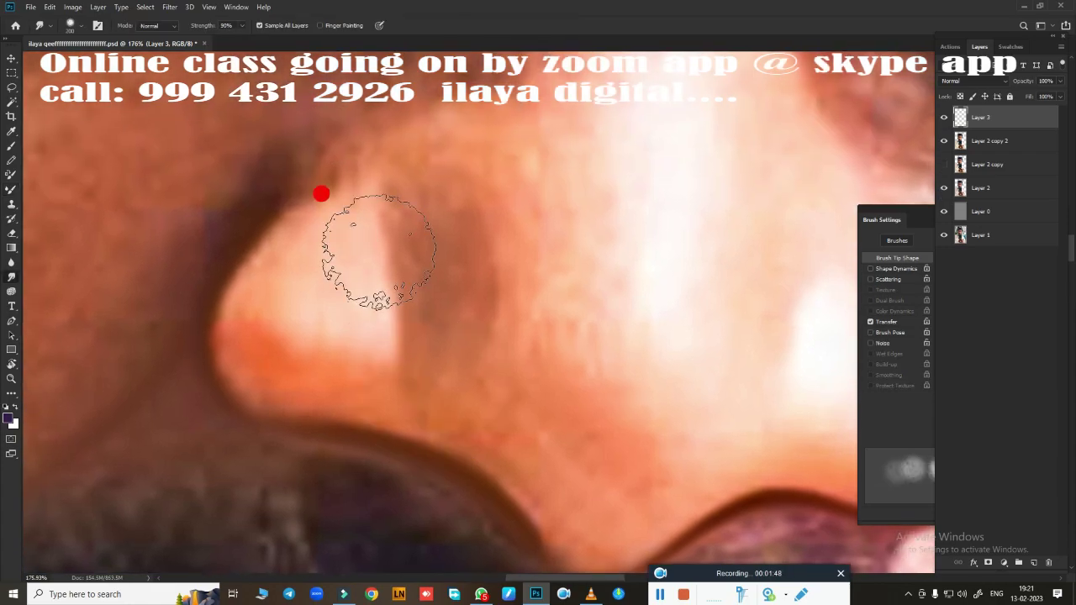
left_click_drag(266, 204, 204, 312)
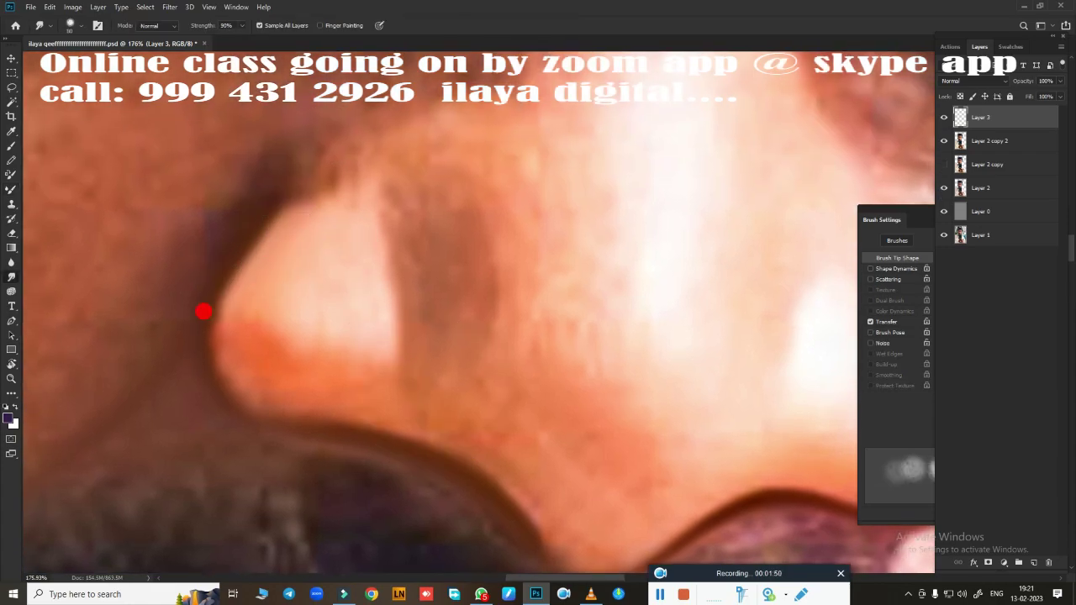
key("ctrl+alt+i")
type("3")
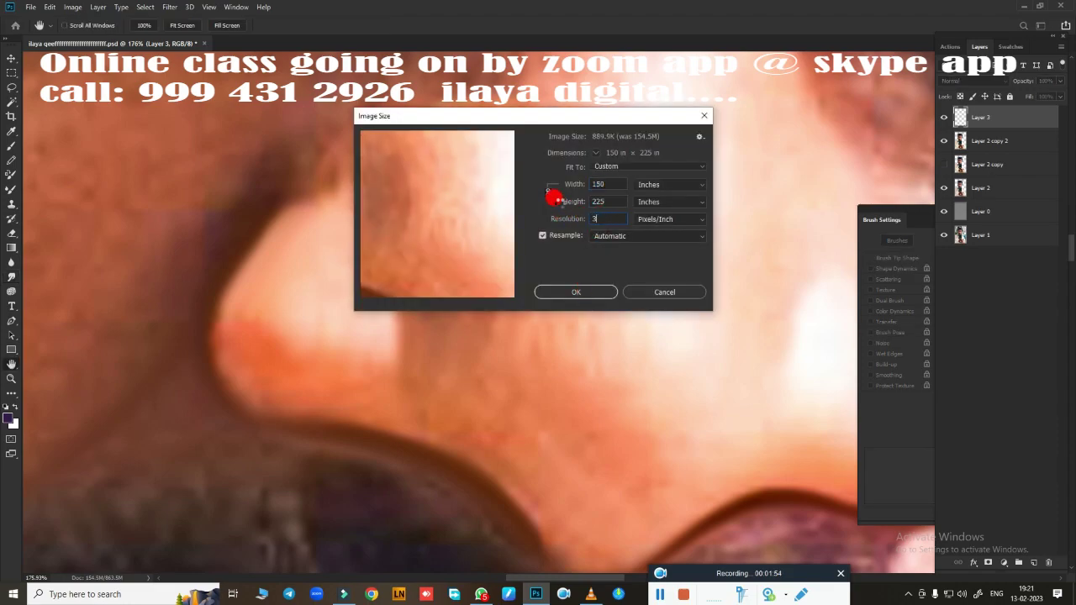
left_click(652, 290)
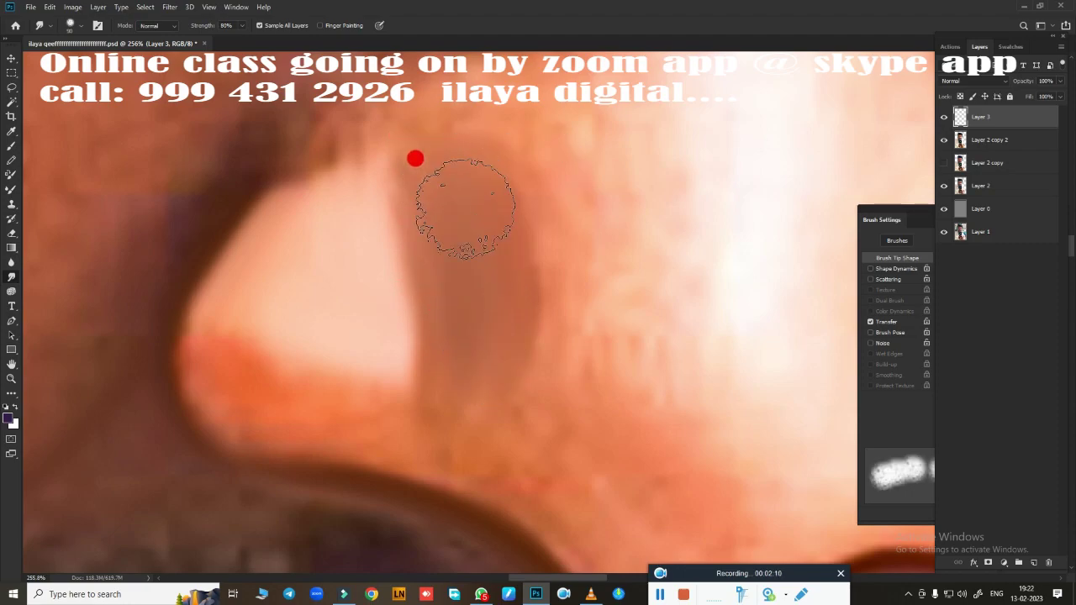
Step: Switch to full-screen mode, zoom in and rotate the view slightly on the nose
key("f")
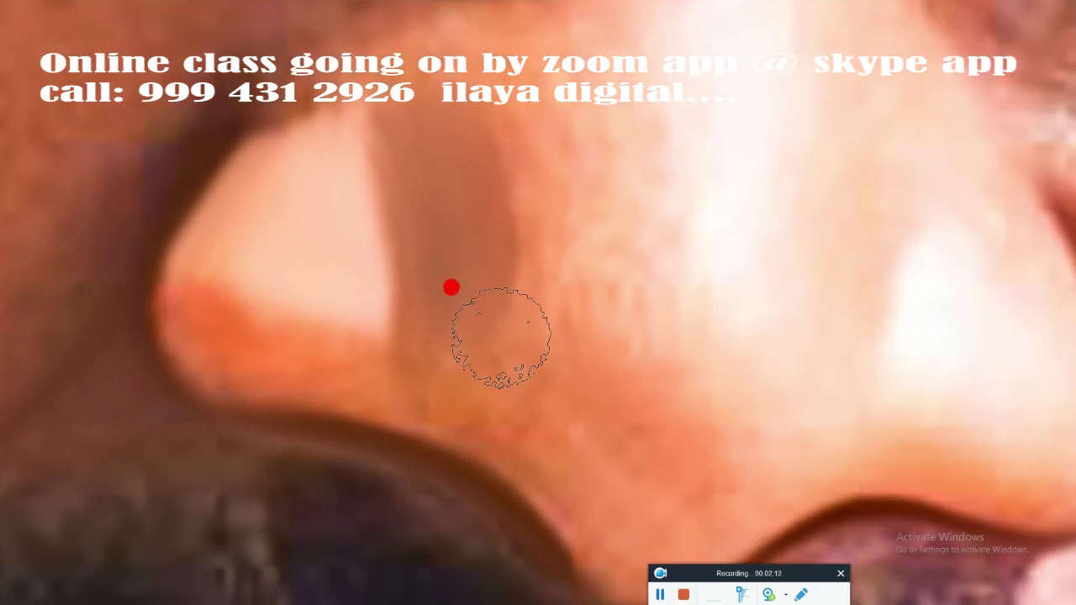
scroll(446, 322, "down", 3)
scroll(468, 373, "down", 2)
scroll(486, 395, "up", 4)
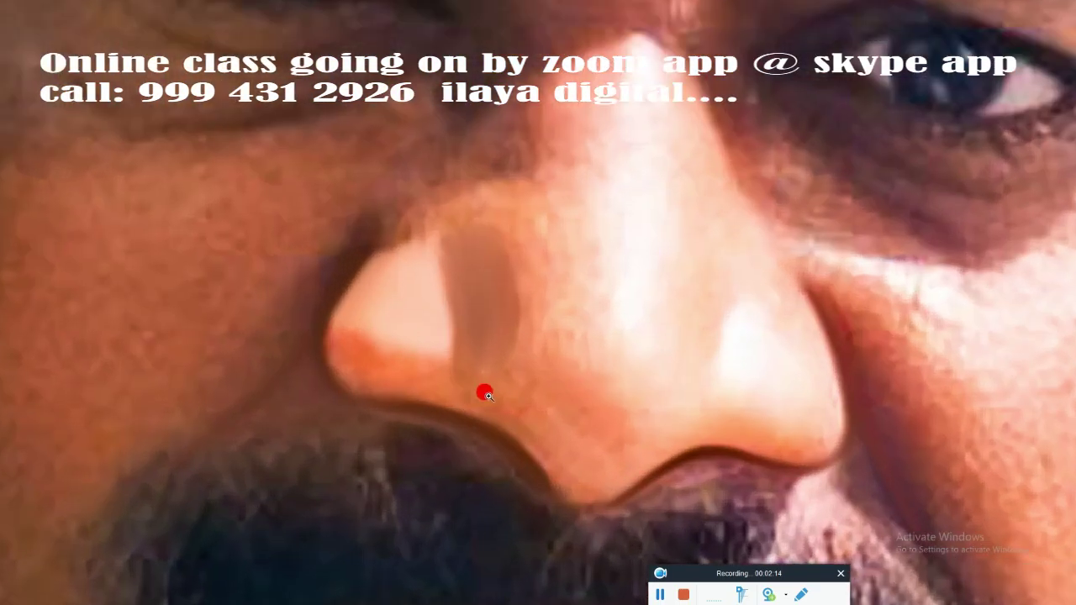
scroll(486, 394, "up", 1)
scroll(550, 408, "up", 1)
scroll(629, 379, "up", 1)
scroll(656, 250, "up", 1)
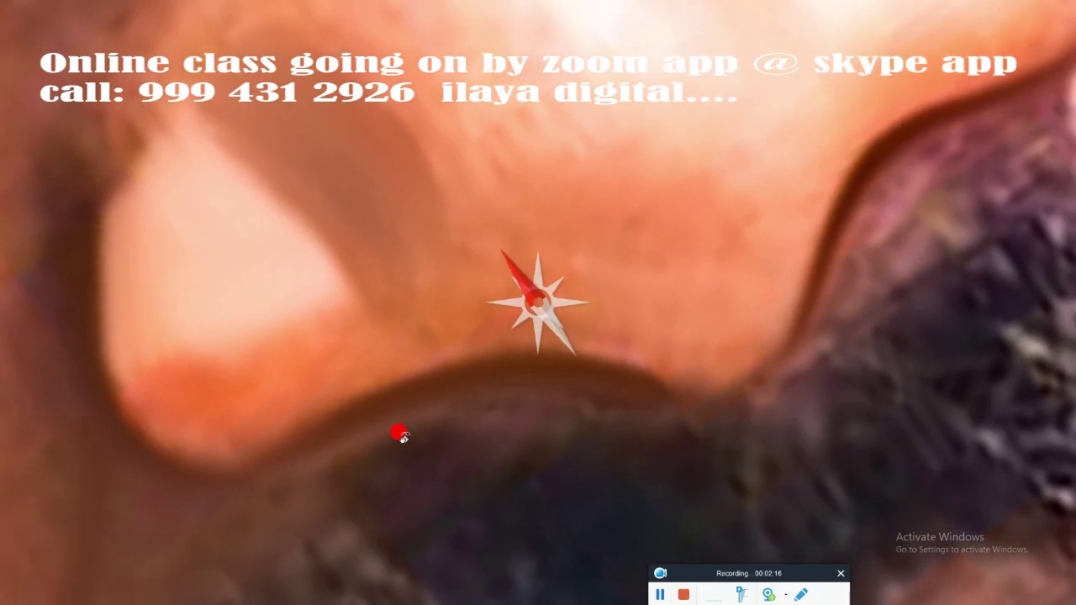
left_click_drag(400, 434, 419, 409)
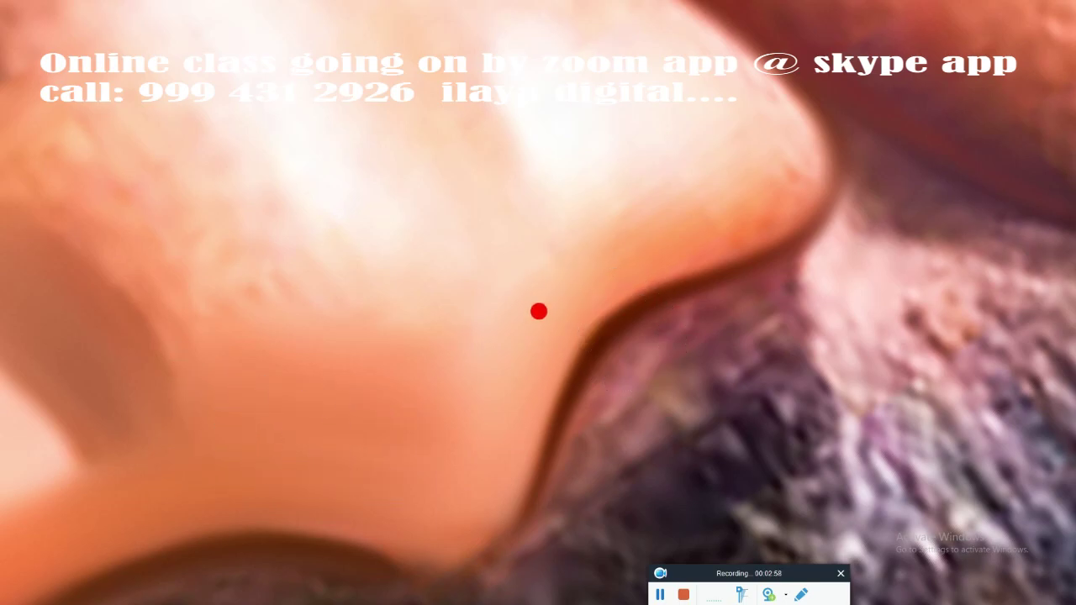
Step: Zoom in and out on the nose to inspect its smoothed outline above the moustache
scroll(527, 330, "down", 2)
scroll(541, 328, "down", 2)
scroll(550, 391, "up", 2)
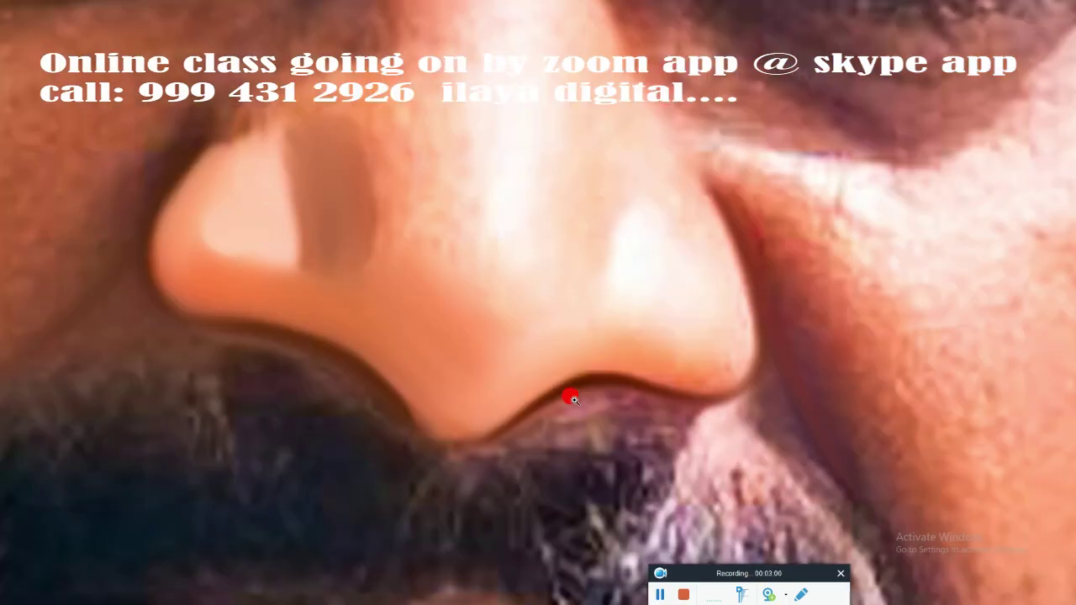
scroll(570, 396, "up", 2)
scroll(513, 362, "up", 1)
scroll(534, 374, "up", 1)
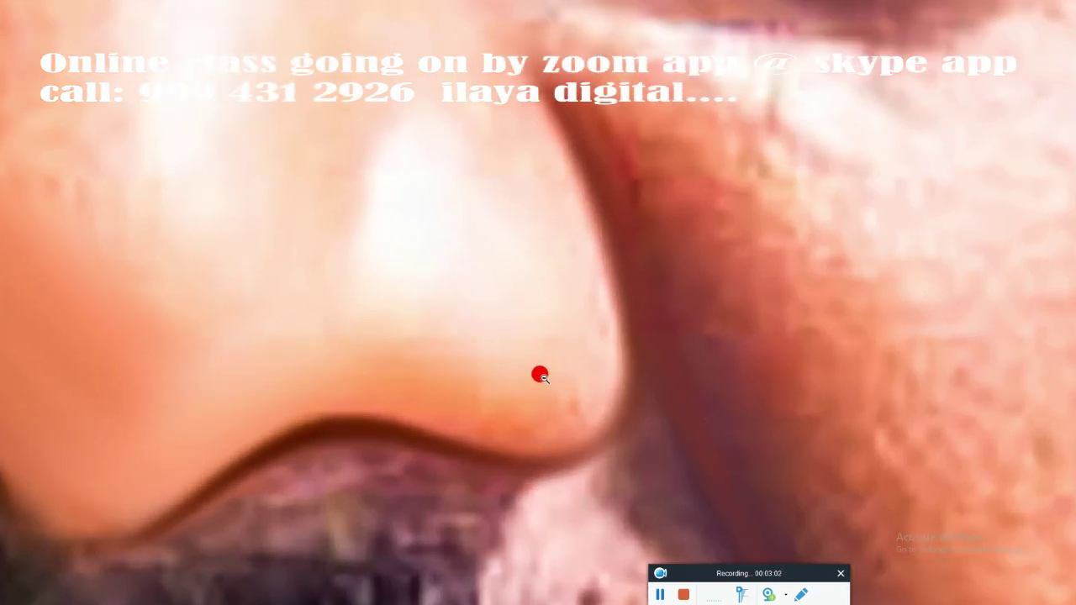
scroll(540, 375, "up", 1)
scroll(542, 372, "up", 1)
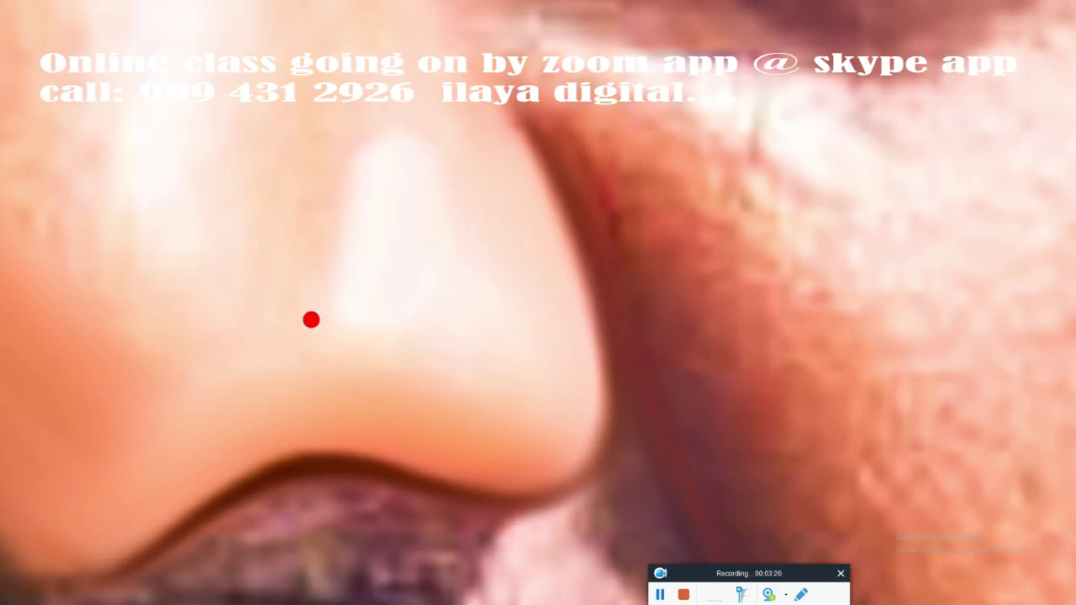
scroll(510, 377, "down", 3)
scroll(656, 365, "up", 1)
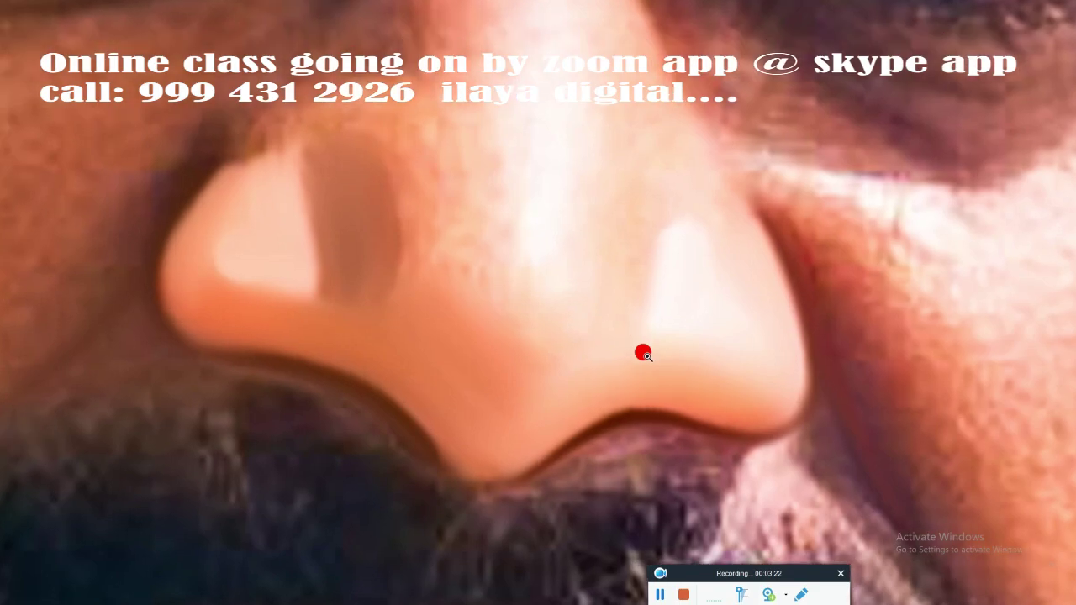
scroll(568, 357, "up", 2)
scroll(574, 401, "down", 1)
scroll(562, 390, "down", 1)
scroll(550, 367, "up", 1)
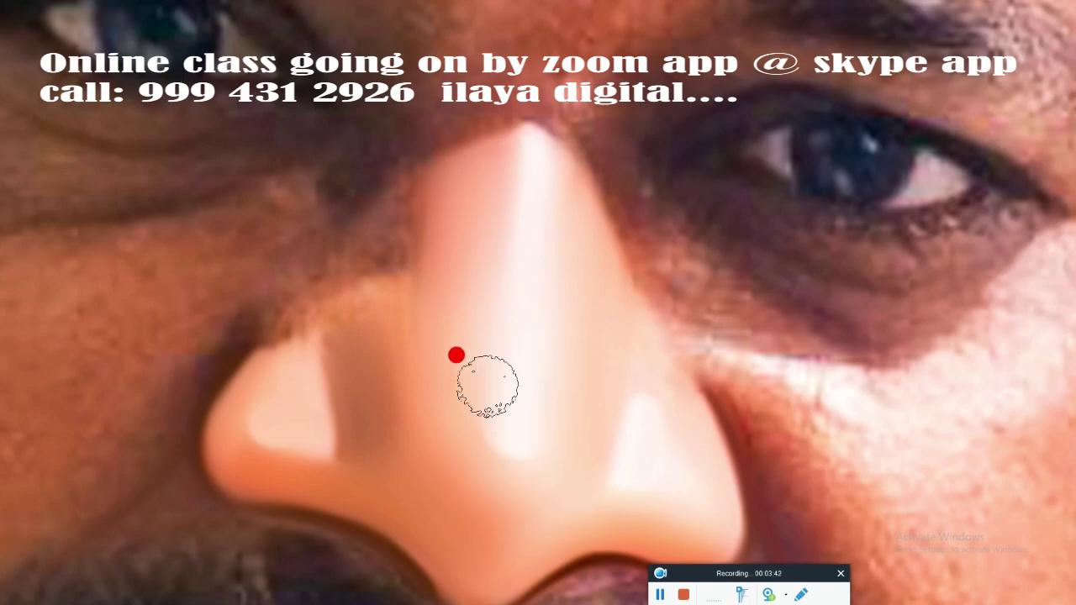
scroll(457, 358, "down", 3)
scroll(480, 392, "up", 1)
scroll(547, 207, "up", 2)
scroll(454, 277, "up", 1)
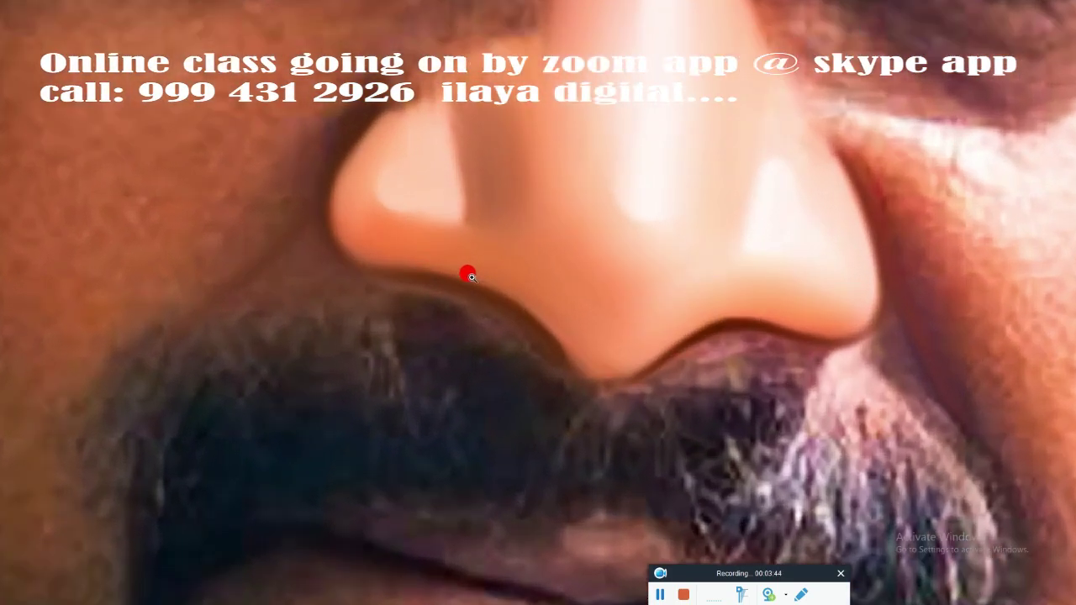
scroll(466, 271, "up", 1)
scroll(567, 283, "up", 1)
scroll(500, 309, "up", 1)
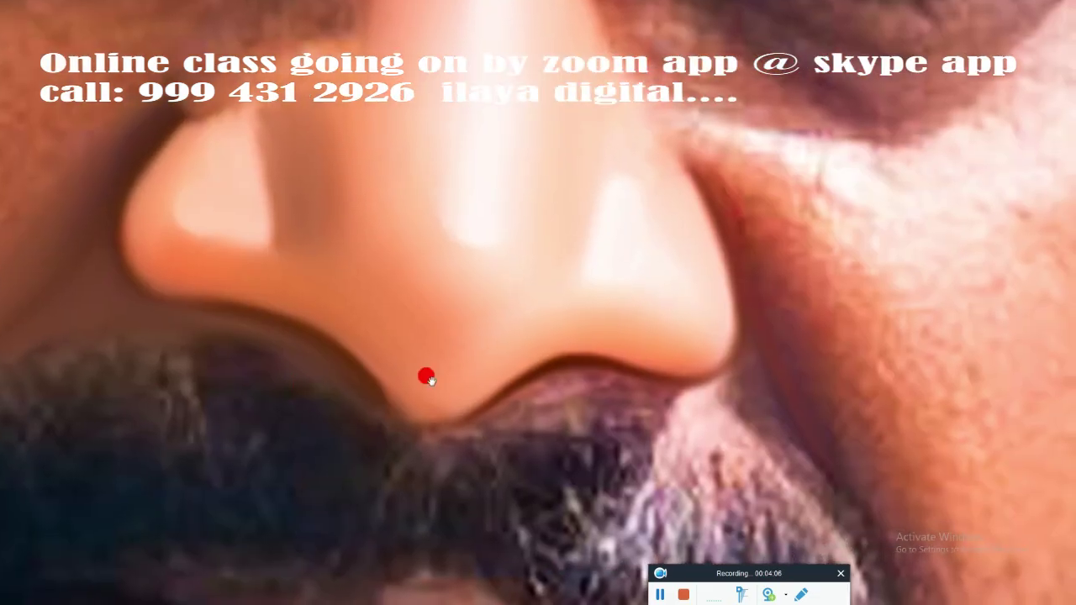
Step: Zoom in and pan to the moustache below the nose
scroll(446, 358, "up", 1)
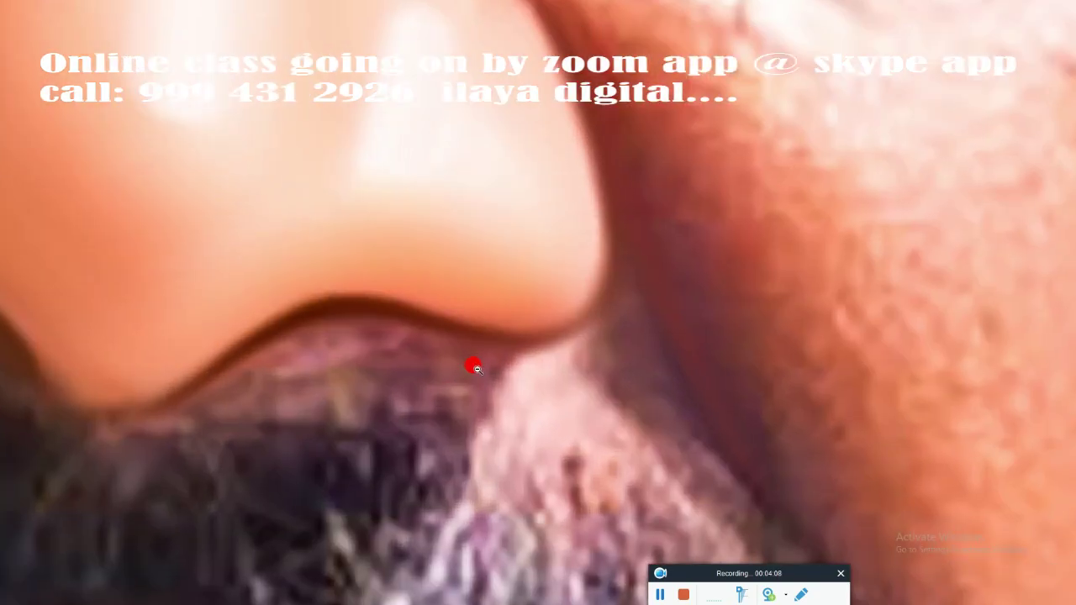
scroll(622, 303, "up", 1)
scroll(673, 252, "up", 2)
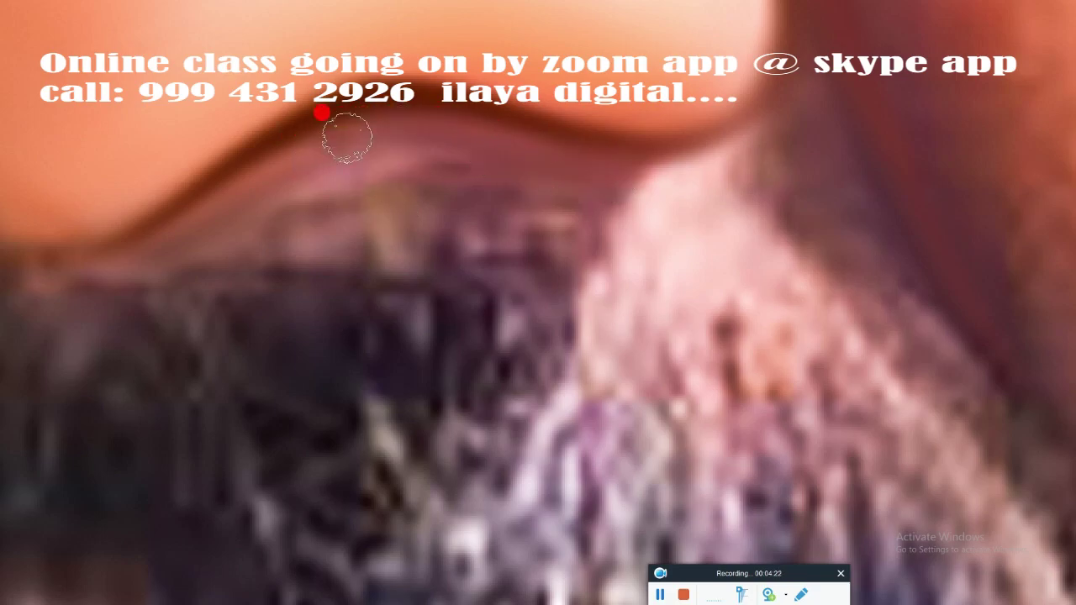
mouse_move(181, 246)
left_mouse_down()
mouse_move(418, 320)
mouse_move(570, 299)
left_mouse_up()
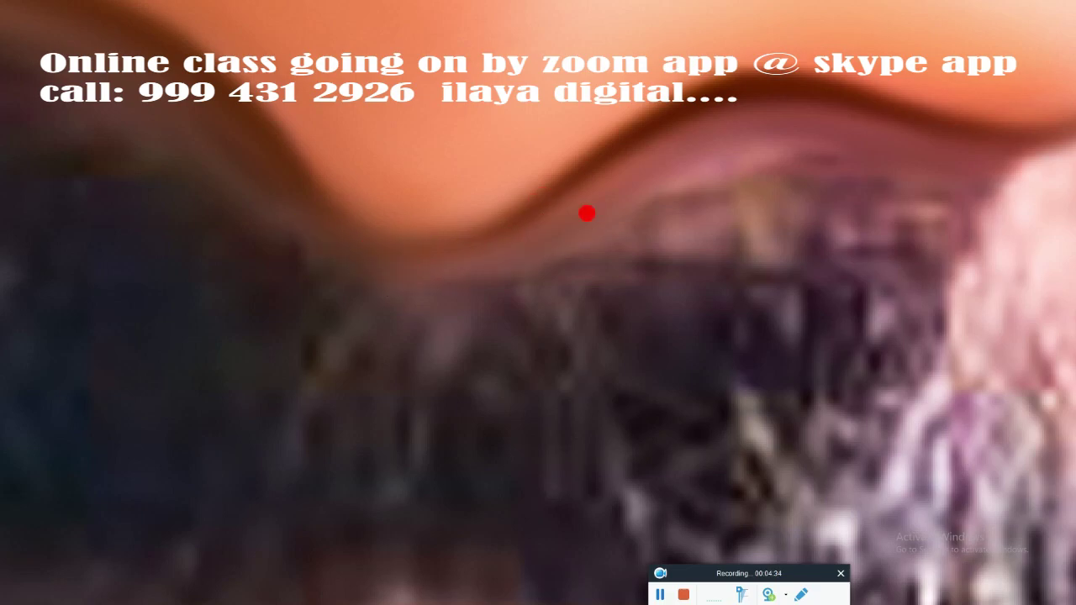
scroll(314, 342, "up", 1)
scroll(423, 315, "up", 1)
scroll(511, 363, "up", 1)
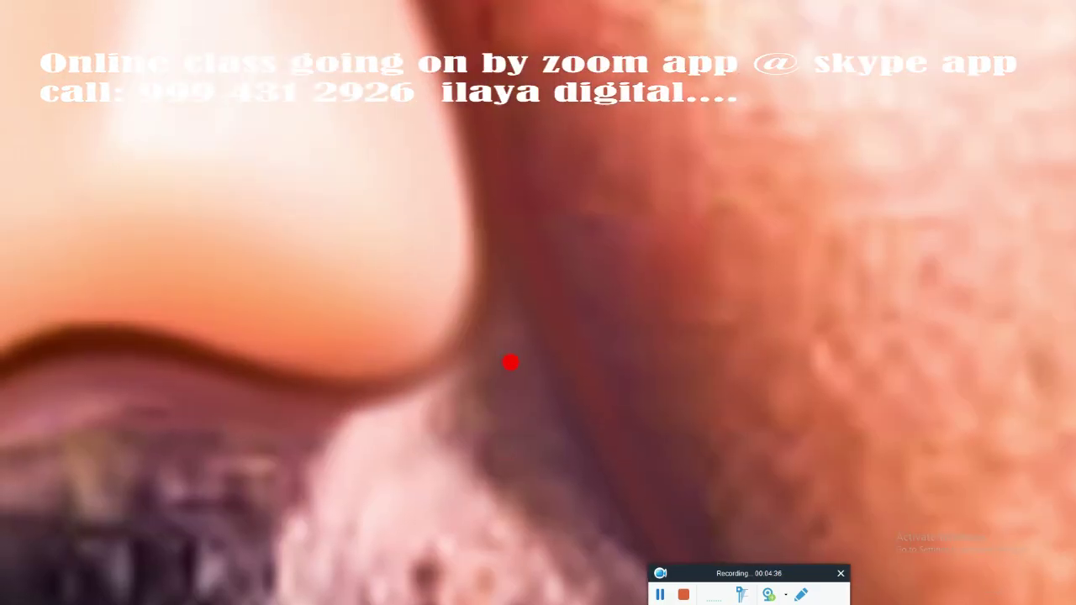
scroll(511, 362, "down", 2)
scroll(467, 344, "up", 1)
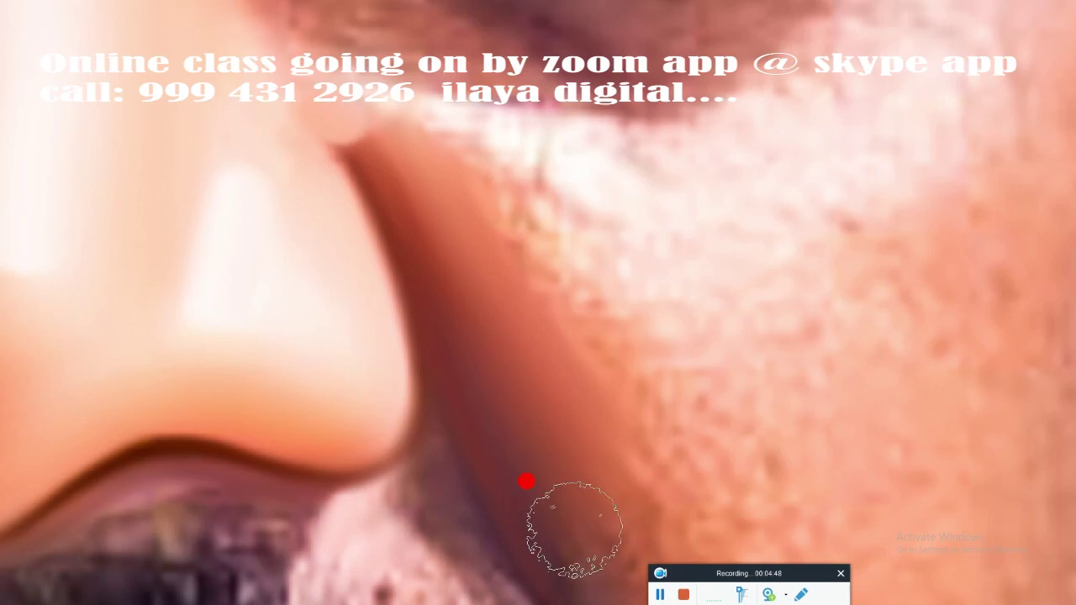
Step: Centre the nose and moustache, then smudge the skin along the nose edge and beside its tip
key("ctrl+minus")
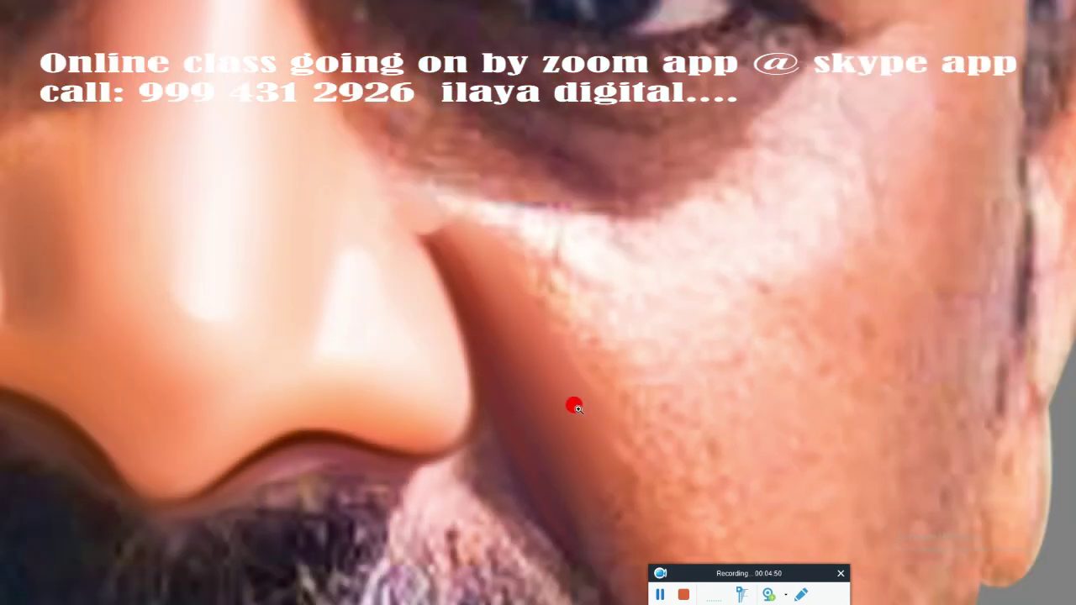
left_click_drag(572, 404, 561, 131)
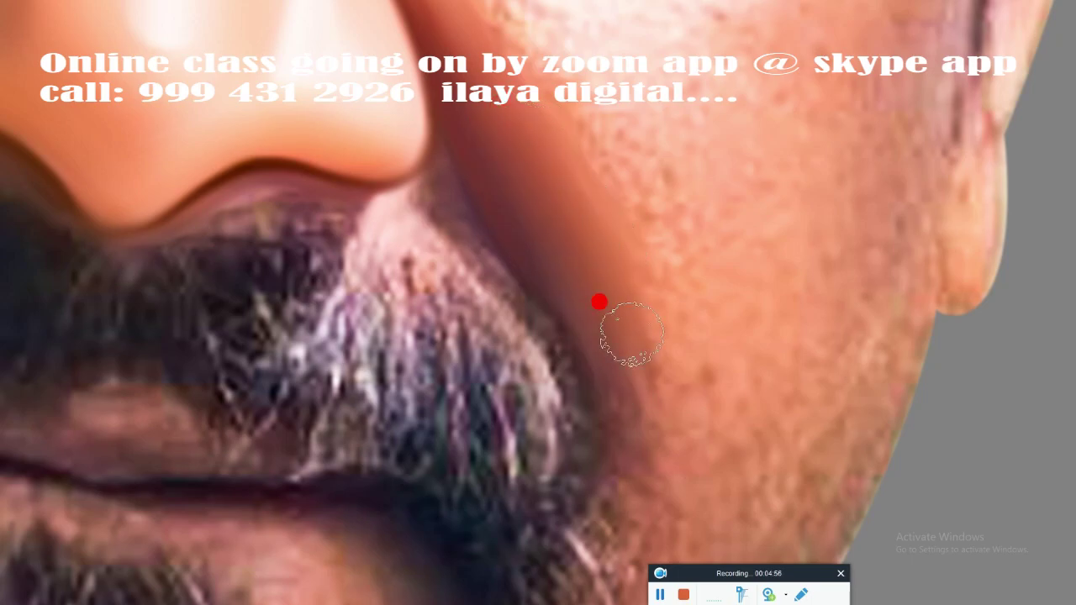
left_click_drag(509, 300, 671, 348)
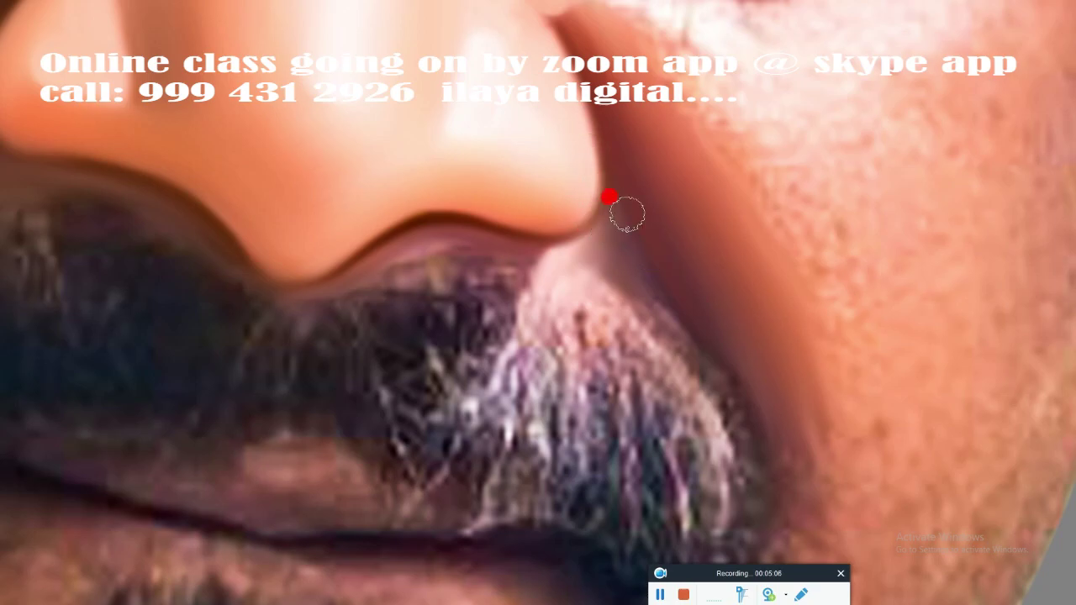
mouse_move(412, 250)
left_mouse_down()
mouse_move(474, 240)
mouse_move(418, 248)
left_mouse_up()
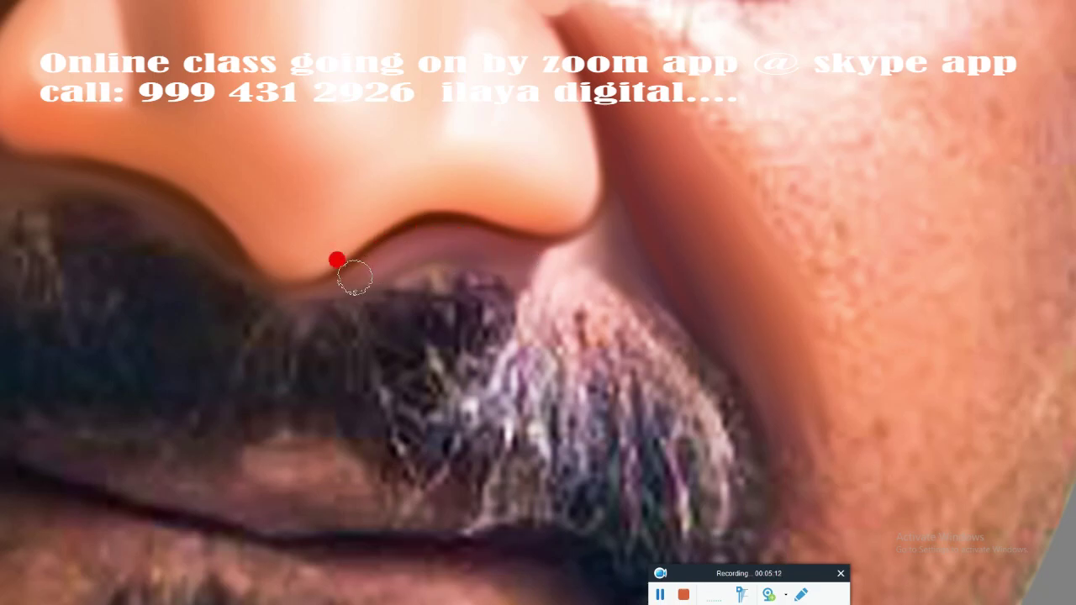
mouse_move(550, 254)
left_mouse_down()
mouse_move(526, 266)
mouse_move(616, 268)
mouse_move(597, 260)
left_mouse_up()
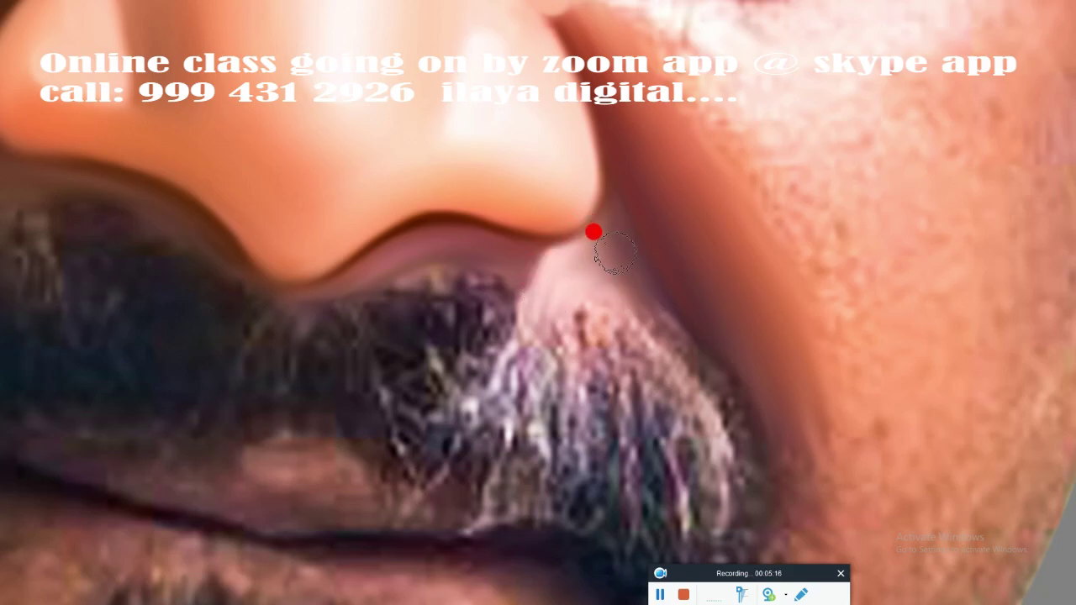
scroll(701, 354, "down", 5)
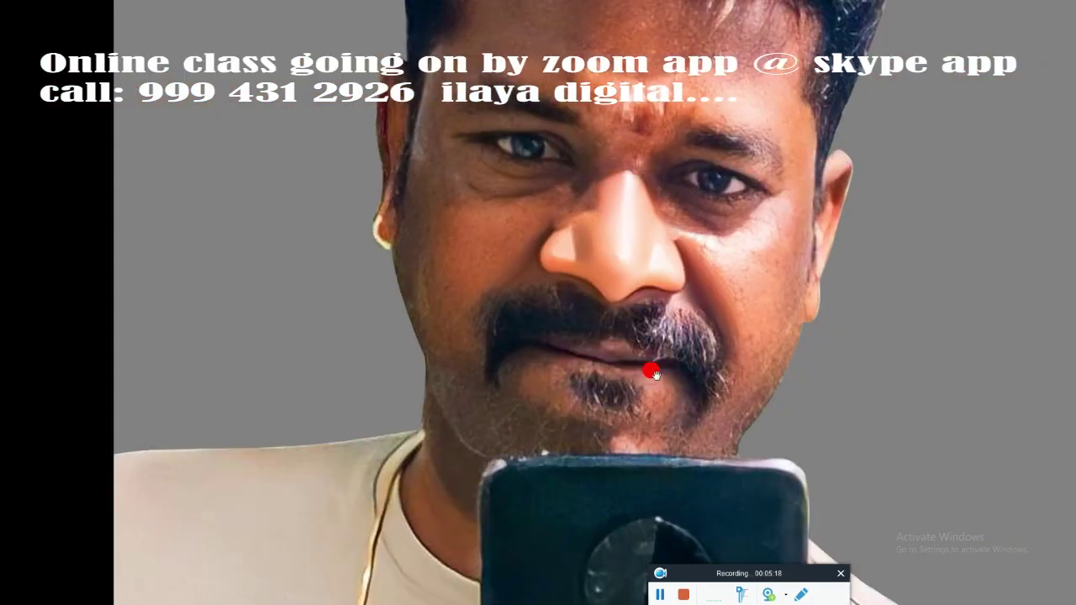
Step: Zoom and pan the view to centre on the nose and the eye beside its bridge
scroll(665, 339, "up", 3)
scroll(678, 334, "up", 1)
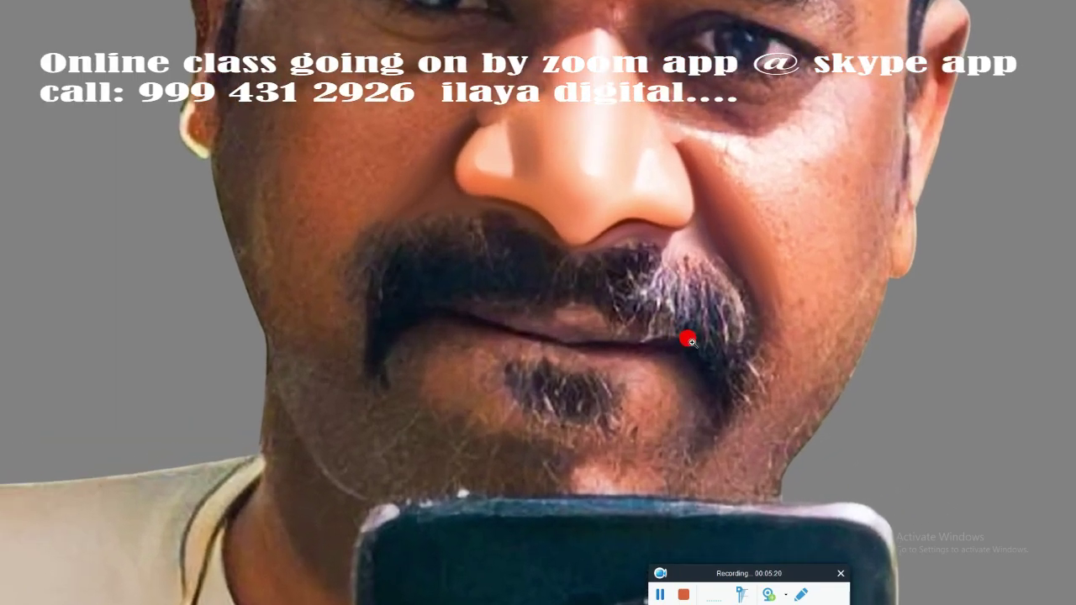
scroll(684, 336, "up", 1)
scroll(697, 342, "up", 2)
left_click_drag(571, 317, 554, 429)
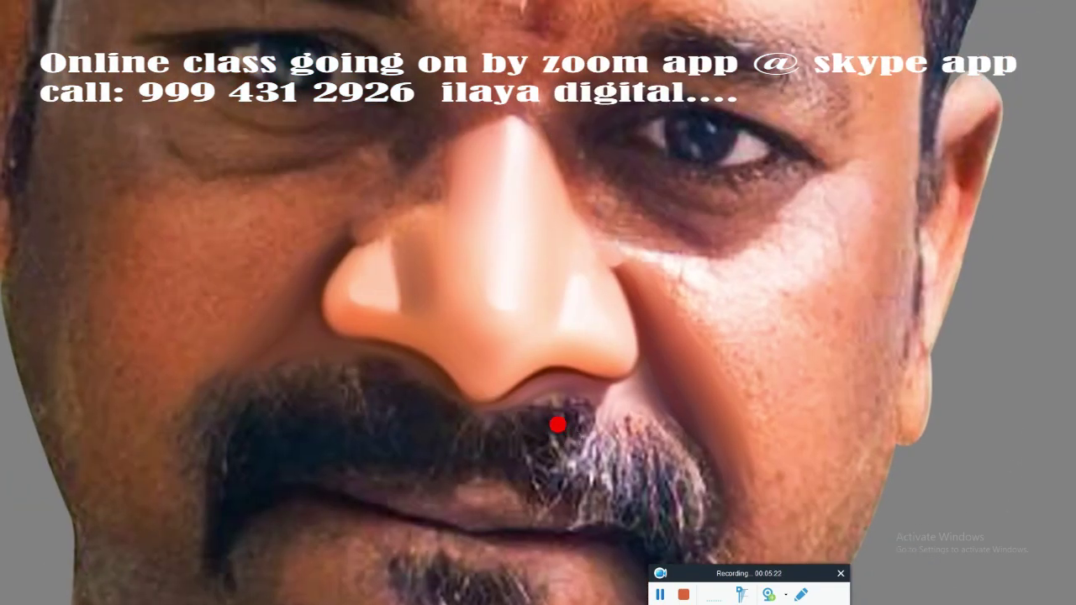
scroll(430, 377, "down", 5)
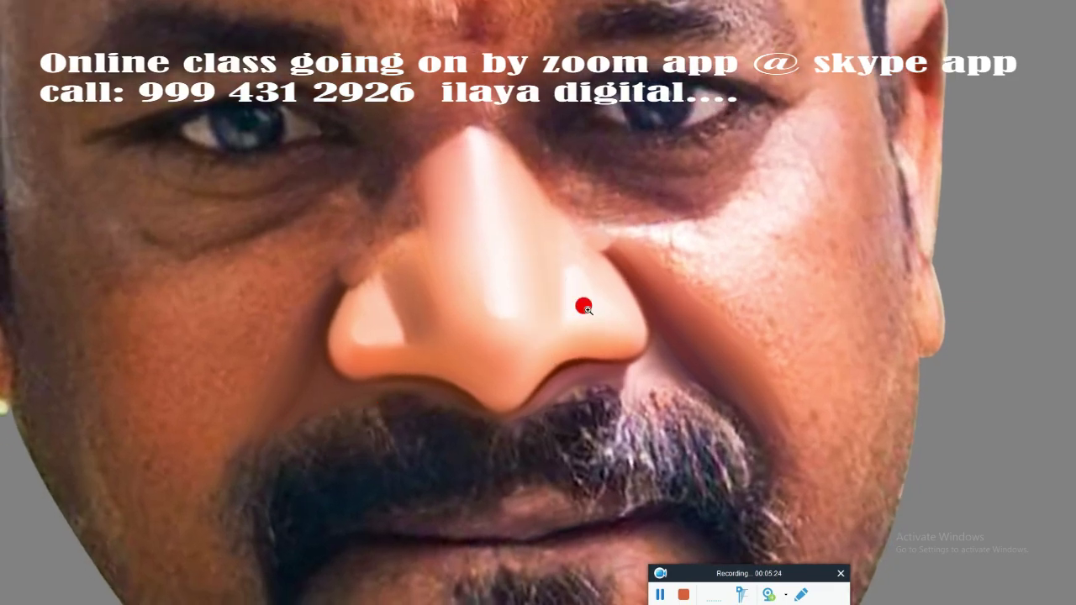
scroll(579, 305, "up", 6)
scroll(683, 310, "down", 3)
scroll(571, 470, "up", 1)
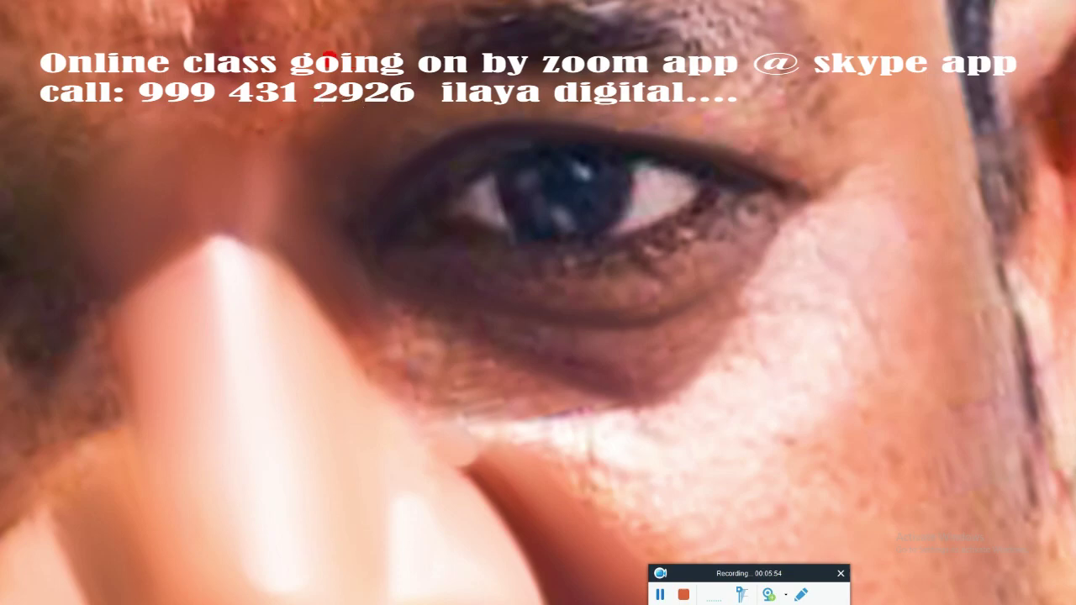
Step: Change the Mixer Brush settings in the options bar
left_click(311, 154)
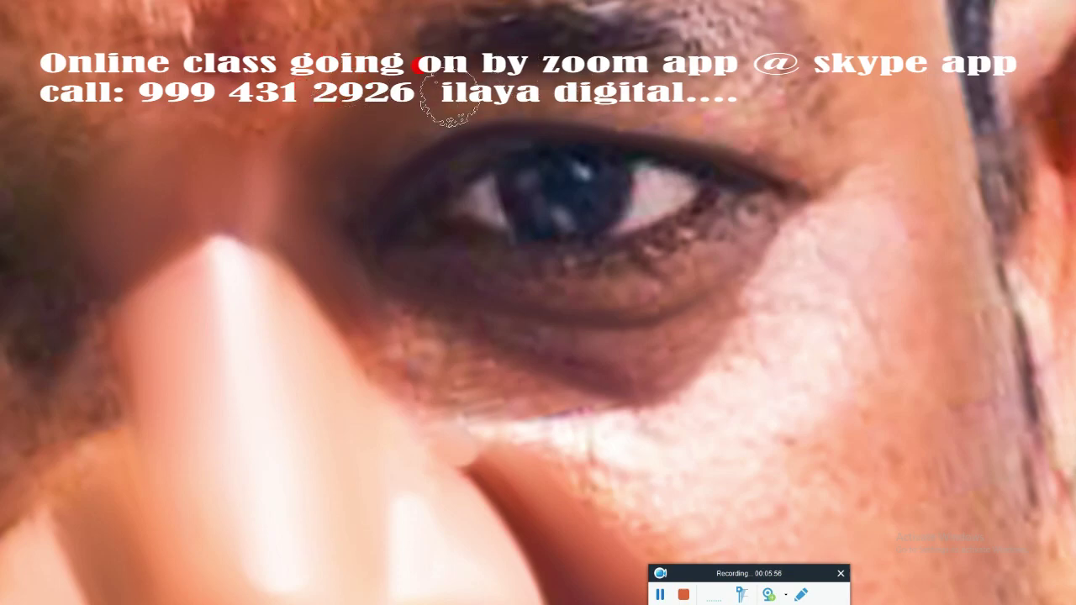
left_click(605, 37)
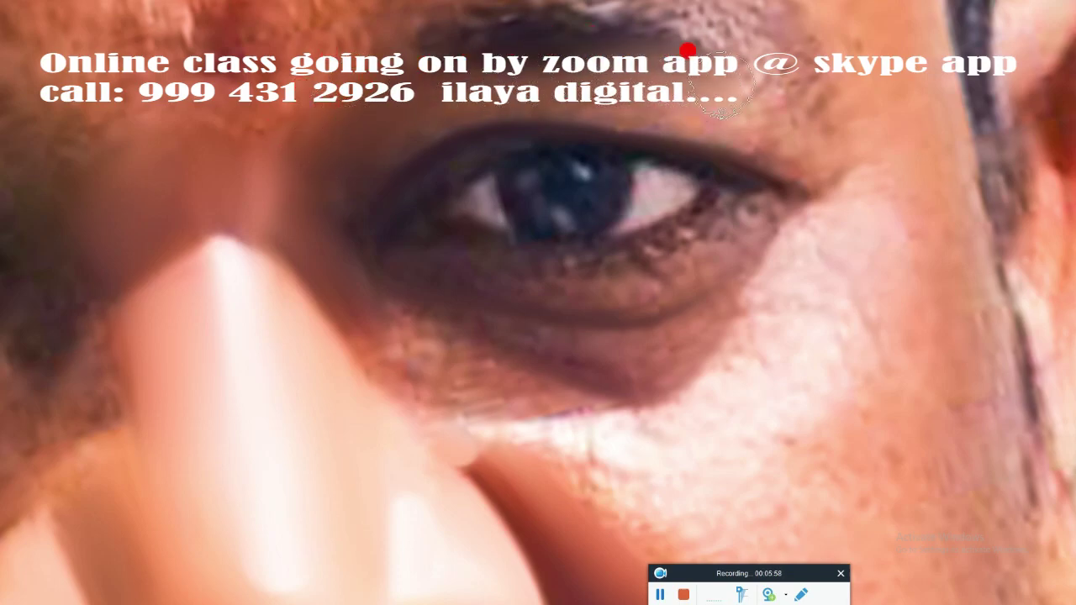
left_click(768, 76)
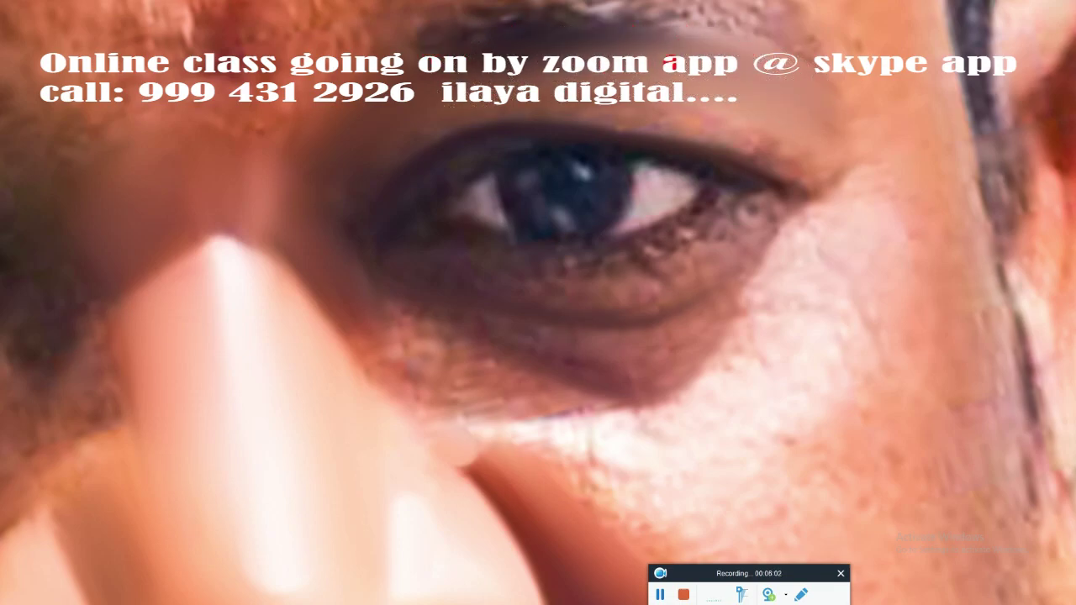
left_click(760, 75)
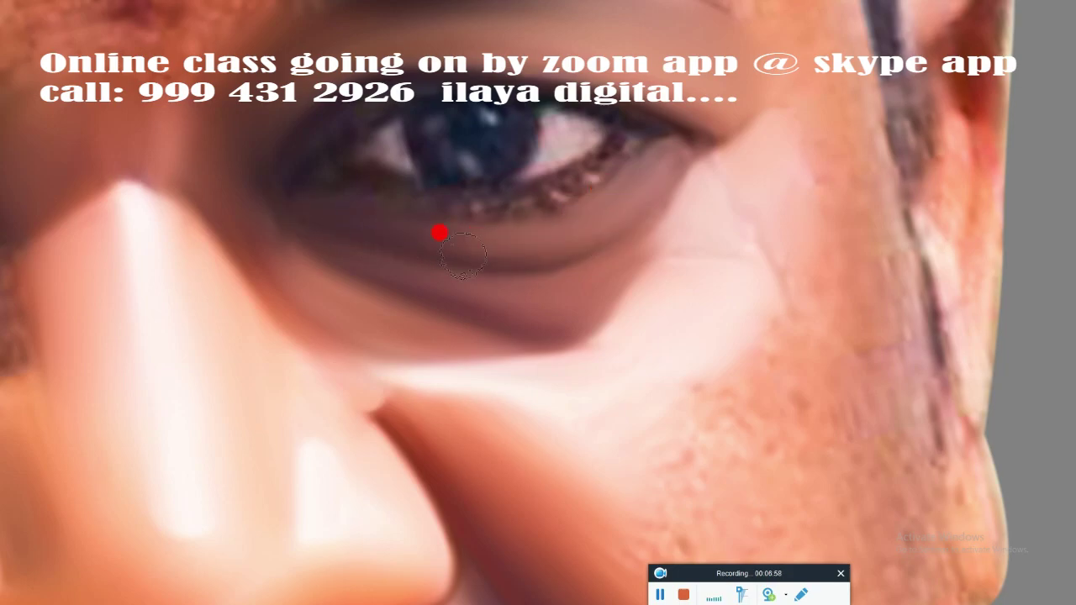
Step: Blend the lower eyelid corner, the lid under the iris, and the cheek beside the eye
left_click_drag(591, 199, 612, 124)
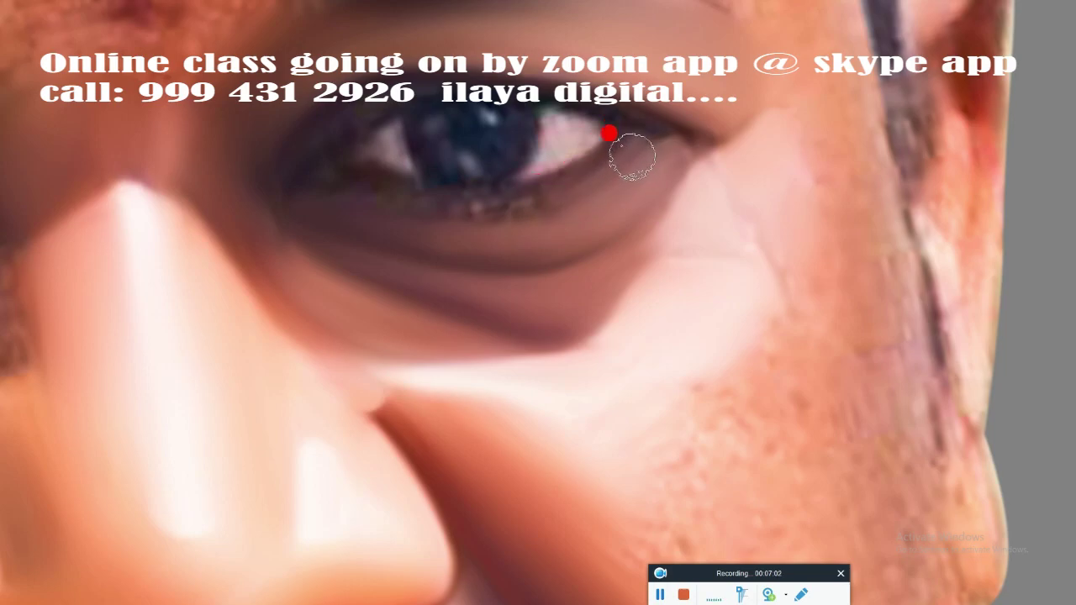
mouse_move(353, 186)
left_mouse_down()
mouse_move(488, 187)
mouse_move(474, 190)
mouse_move(552, 163)
mouse_move(361, 188)
mouse_move(510, 184)
left_mouse_up()
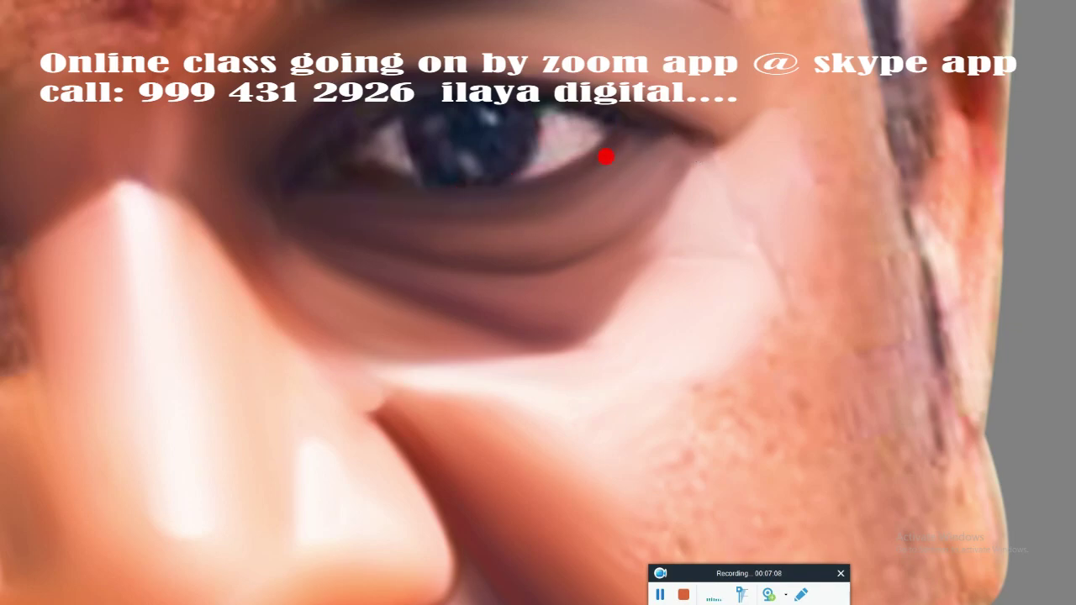
scroll(751, 345, "down", 2)
left_click_drag(589, 331, 501, 288)
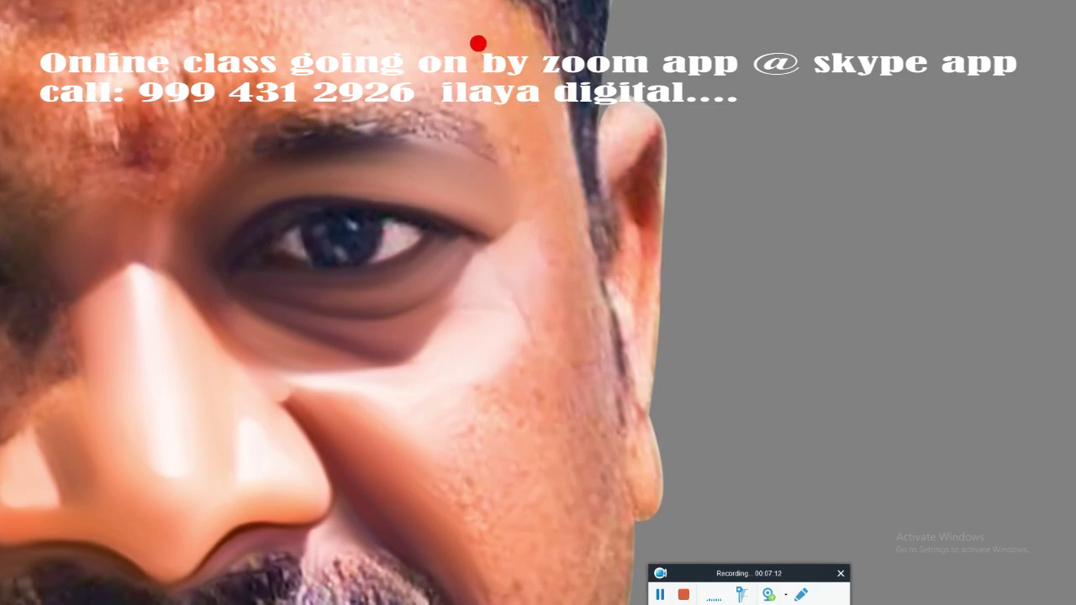
mouse_move(517, 158)
left_mouse_down()
mouse_move(543, 236)
mouse_move(571, 406)
mouse_move(536, 291)
mouse_move(502, 240)
mouse_move(490, 384)
mouse_move(493, 339)
mouse_move(473, 345)
mouse_move(496, 306)
mouse_move(496, 344)
left_mouse_up()
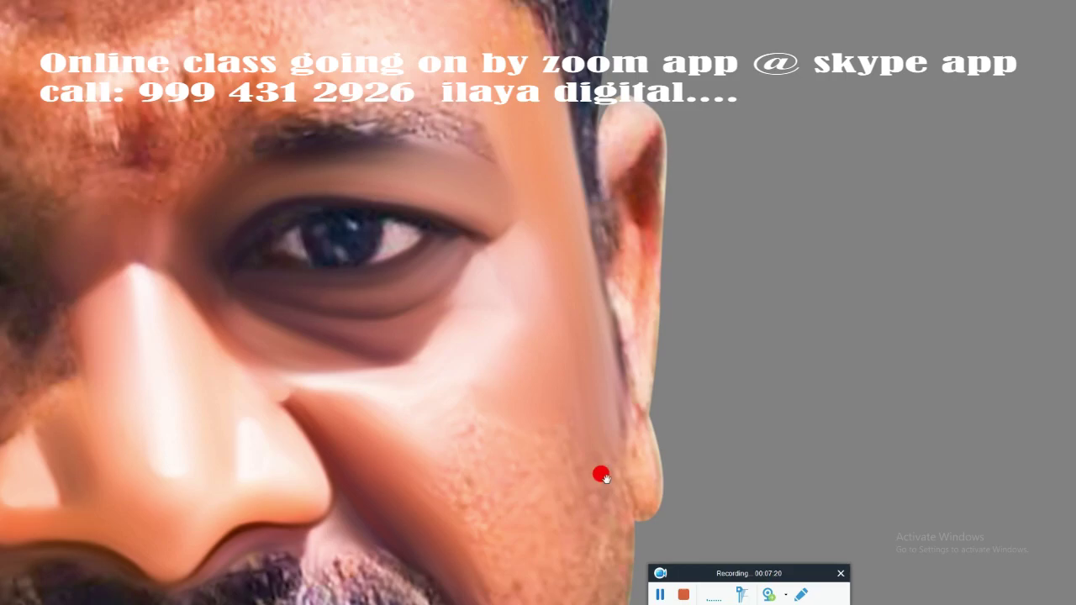
mouse_move(601, 473)
left_mouse_down()
mouse_move(591, 260)
mouse_move(535, 183)
mouse_move(542, 252)
left_mouse_up()
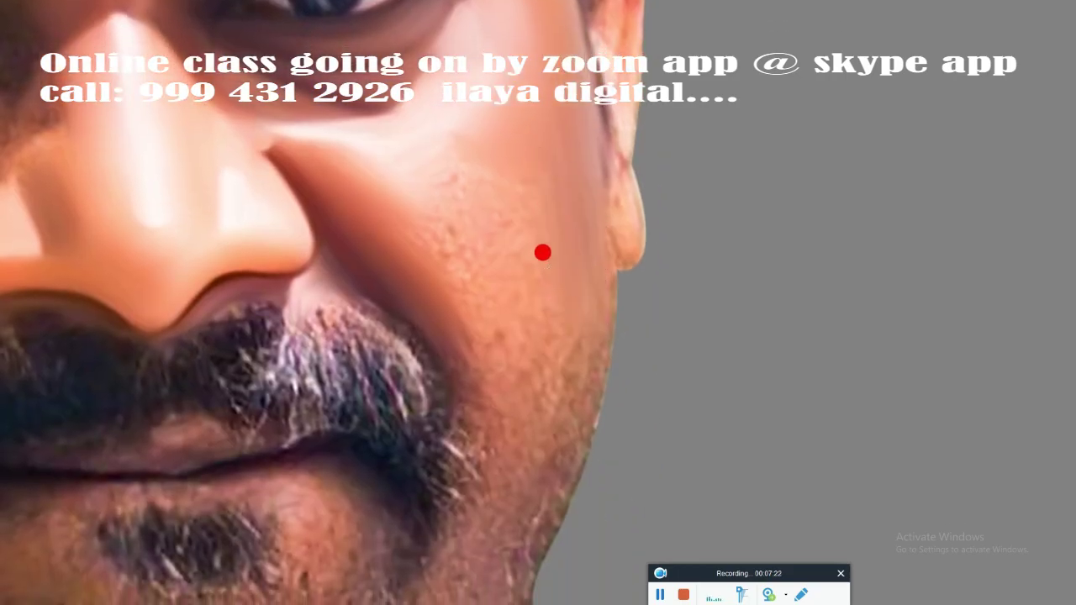
Step: Load the face layer's selection and smooth the jaw edge and cheek beside the mustache
key("F7")
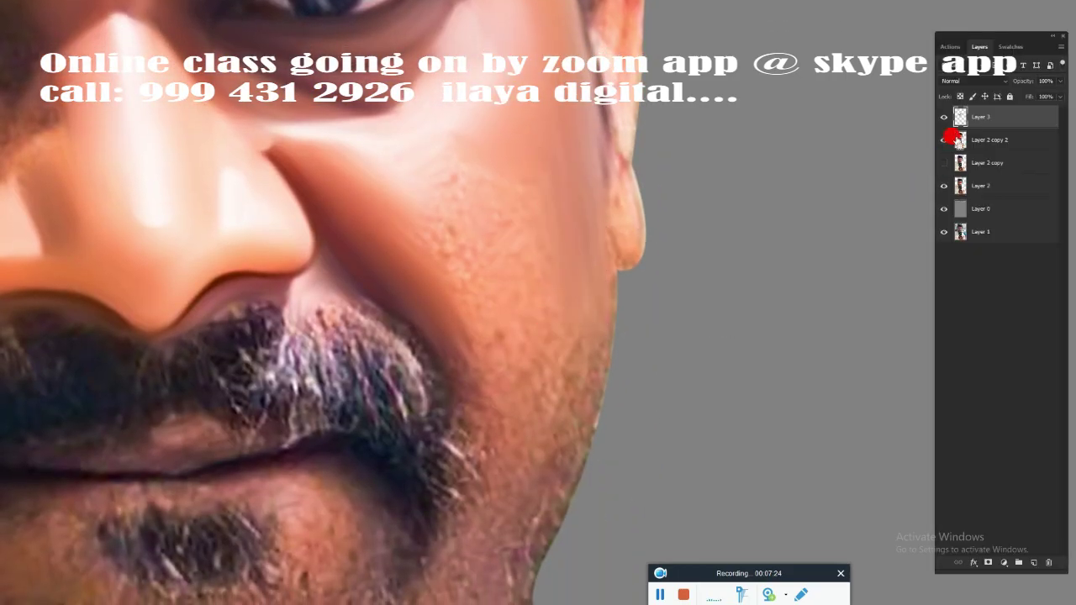
left_click(958, 143, "ctrl")
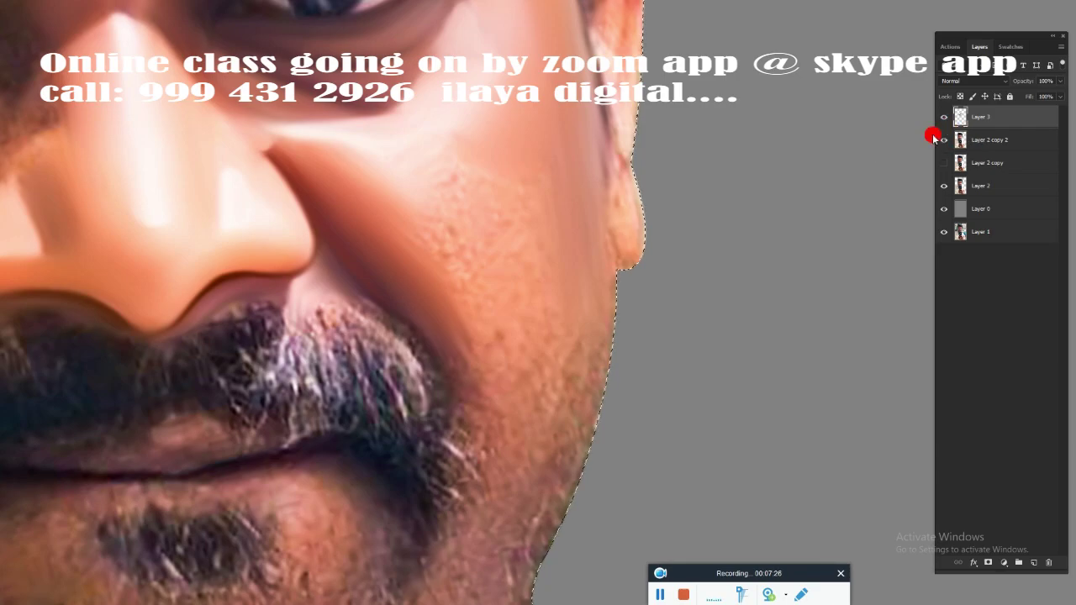
mouse_move(553, 291)
left_mouse_down()
mouse_move(560, 250)
mouse_move(560, 320)
mouse_move(535, 435)
mouse_move(560, 277)
mouse_move(534, 403)
mouse_move(447, 447)
mouse_move(444, 437)
mouse_move(452, 463)
mouse_move(527, 408)
mouse_move(554, 357)
left_mouse_up()
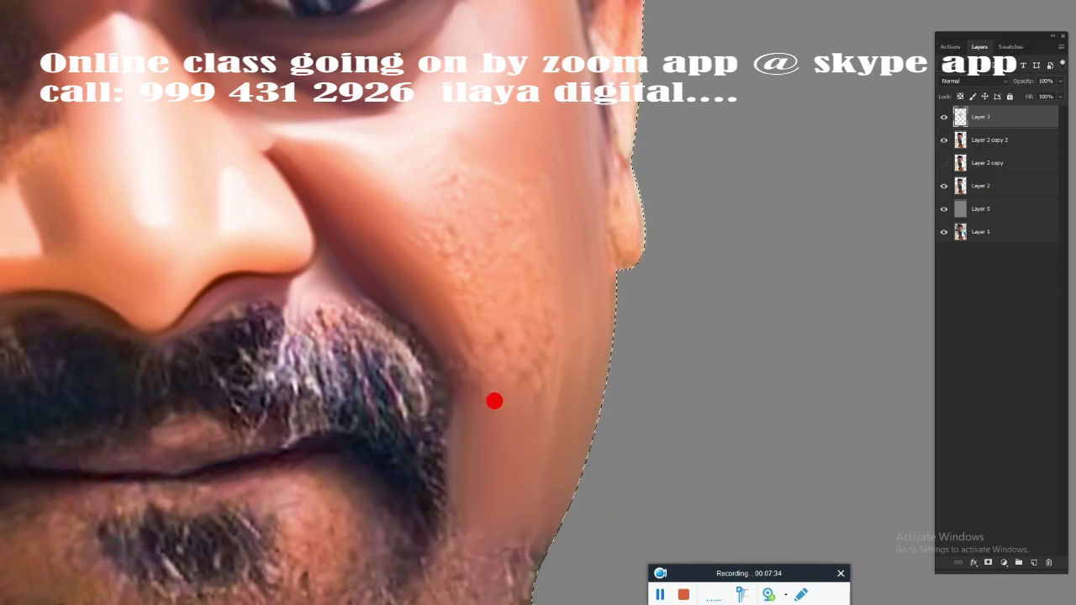
mouse_move(494, 402)
left_mouse_down()
mouse_move(473, 358)
mouse_move(475, 411)
mouse_move(448, 310)
mouse_move(488, 361)
mouse_move(426, 269)
mouse_move(486, 413)
mouse_move(500, 277)
mouse_move(471, 193)
mouse_move(446, 183)
mouse_move(444, 206)
mouse_move(423, 202)
mouse_move(454, 253)
mouse_move(404, 221)
mouse_move(496, 237)
mouse_move(516, 288)
mouse_move(533, 266)
mouse_move(551, 367)
mouse_move(517, 365)
mouse_move(476, 300)
mouse_move(415, 237)
mouse_move(513, 232)
left_mouse_up()
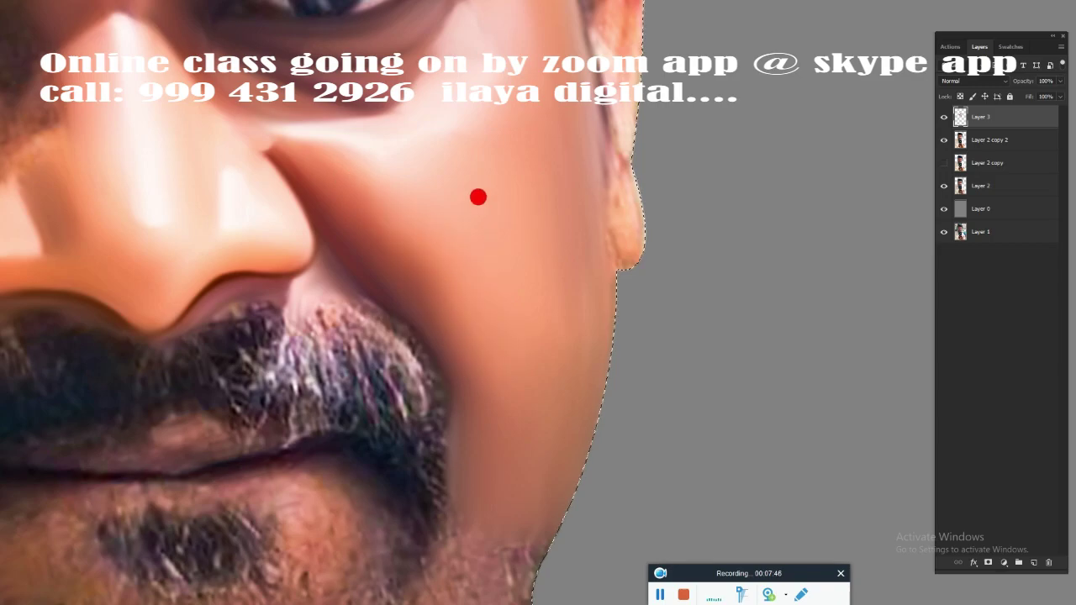
Step: Smooth the upper cheek down to the jawline, the earlobe, and the dark strand by the ear
mouse_move(407, 99)
left_mouse_down()
mouse_move(387, 127)
mouse_move(362, 127)
mouse_move(509, 311)
mouse_move(559, 275)
mouse_move(541, 185)
mouse_move(557, 308)
mouse_move(600, 291)
mouse_move(540, 407)
left_mouse_up()
scroll(529, 303, "down", 2)
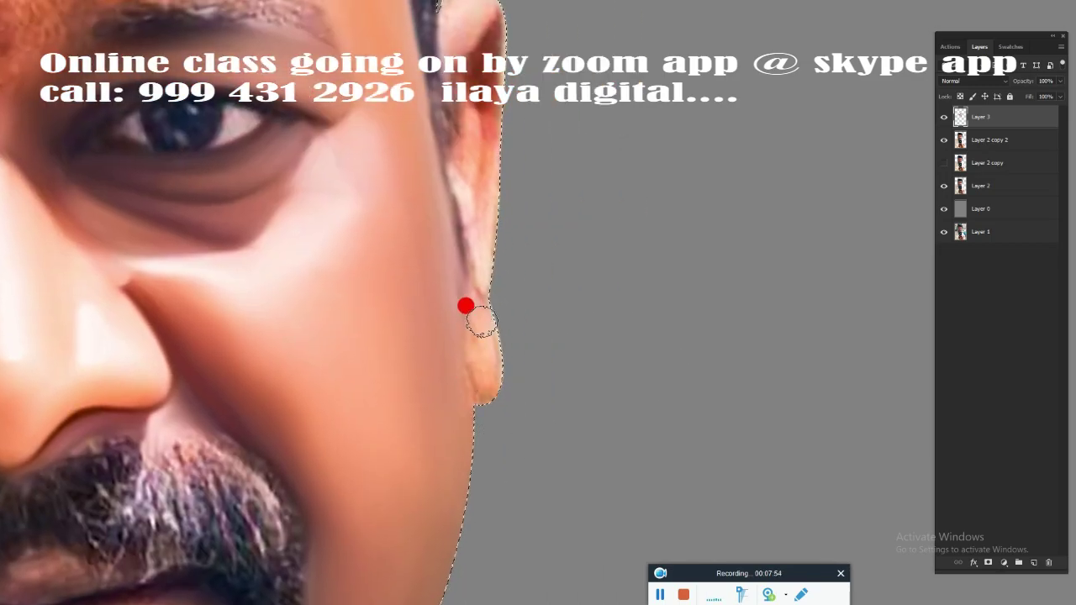
mouse_move(481, 321)
left_mouse_down()
mouse_move(507, 377)
mouse_move(482, 379)
mouse_move(453, 325)
left_mouse_up()
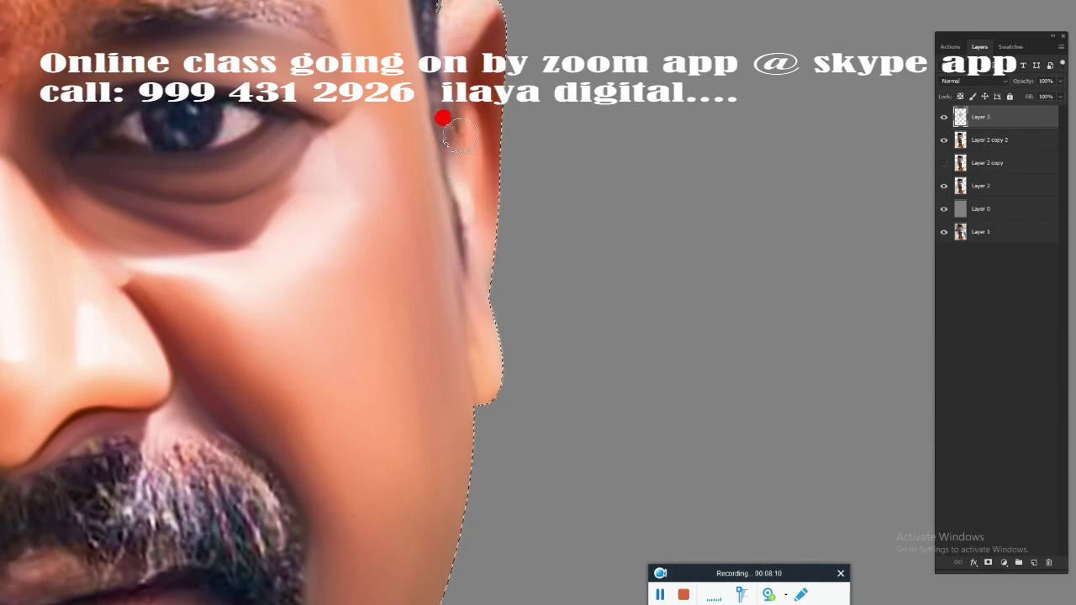
left_click_drag(454, 97, 454, 212)
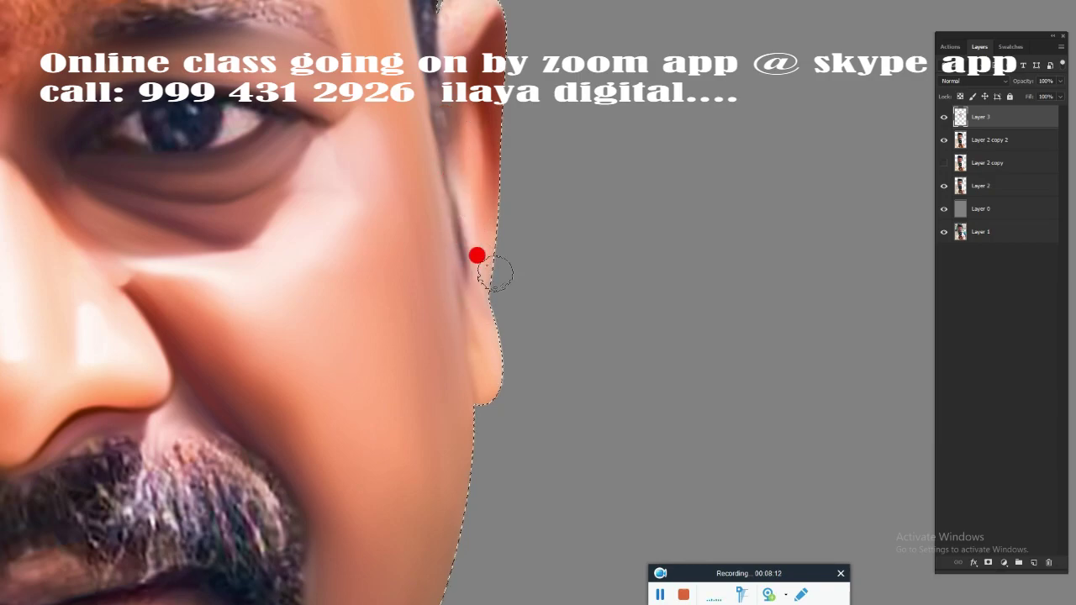
scroll(501, 309, "up", 5)
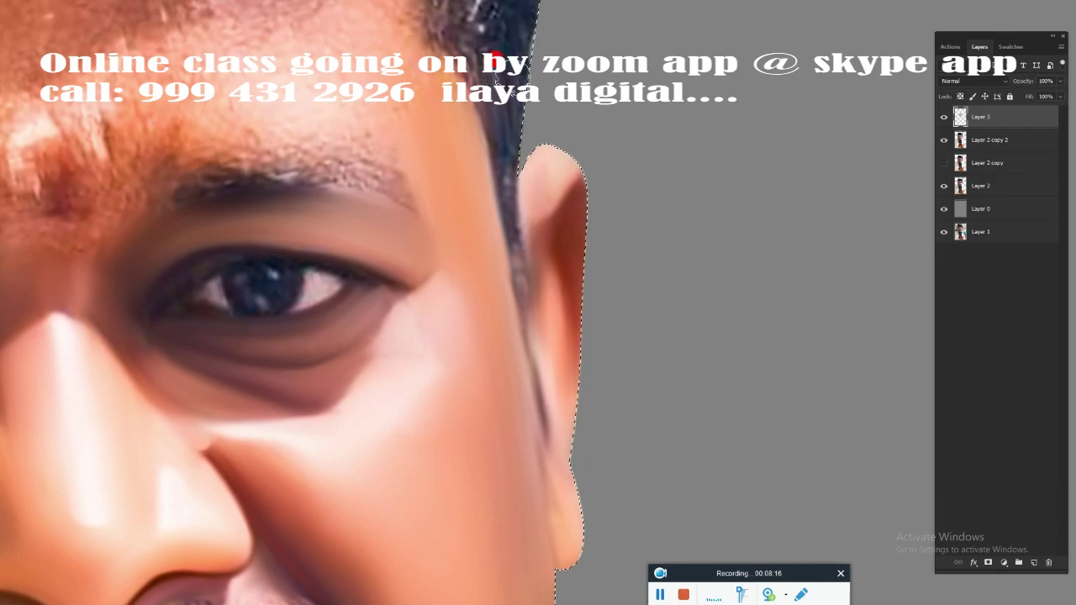
Step: Blend the hair strand by the ear and smooth the forehead, hairline and skin between the eyebrows
left_click_drag(482, 84, 500, 263)
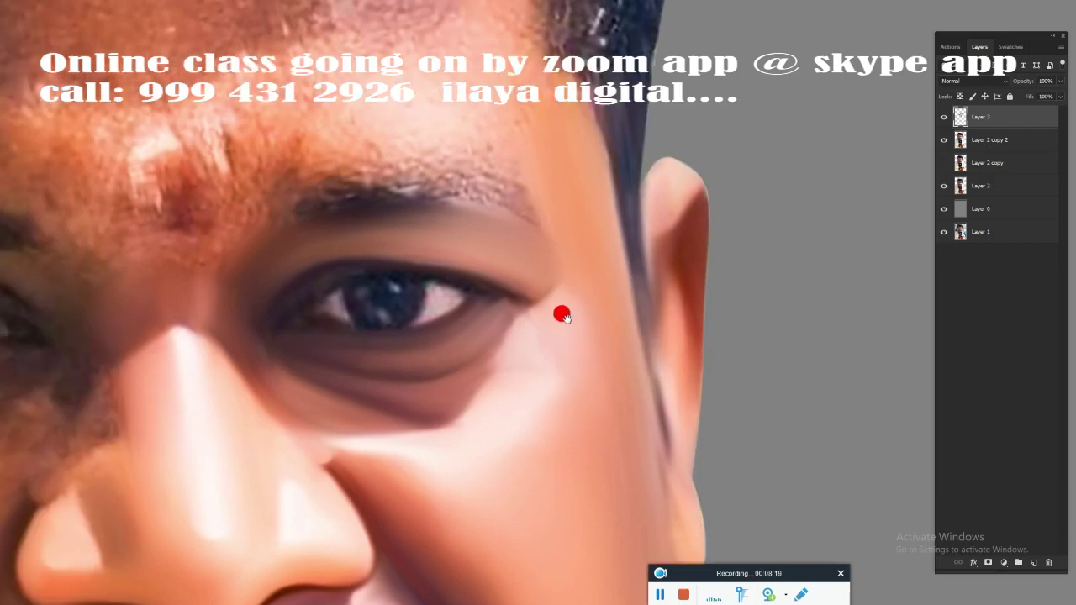
left_click_drag(515, 344, 695, 356)
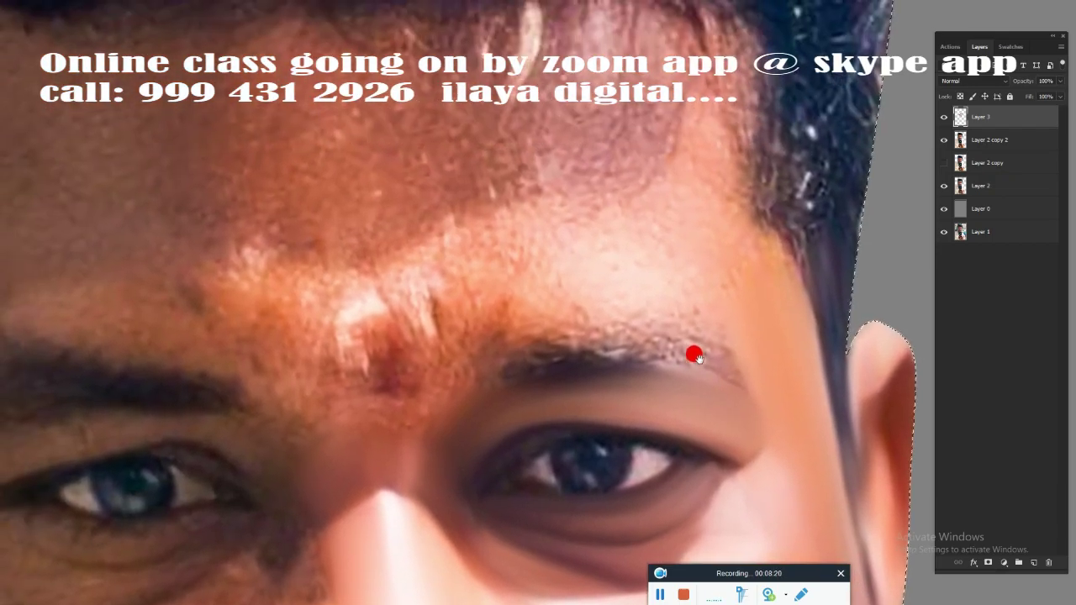
mouse_move(508, 262)
left_mouse_down()
mouse_move(468, 283)
mouse_move(538, 242)
mouse_move(642, 260)
mouse_move(588, 245)
mouse_move(684, 228)
left_mouse_up()
mouse_move(687, 183)
left_mouse_down()
mouse_move(695, 168)
mouse_move(654, 105)
left_mouse_up()
mouse_move(456, 207)
left_mouse_down()
mouse_move(423, 224)
mouse_move(434, 267)
mouse_move(428, 252)
mouse_move(512, 185)
mouse_move(507, 247)
mouse_move(574, 200)
mouse_move(557, 171)
mouse_move(615, 192)
left_mouse_up()
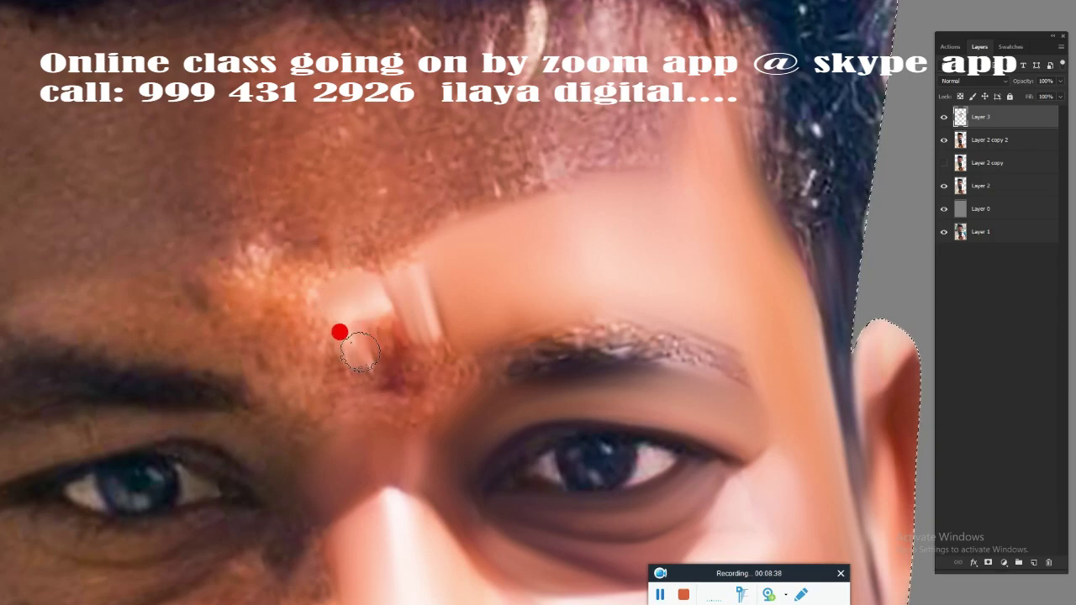
Step: Lighten and smooth the skin between and beside the brows, and darken the eyebrow
mouse_move(360, 354)
left_mouse_down()
mouse_move(381, 335)
mouse_move(415, 350)
left_mouse_up()
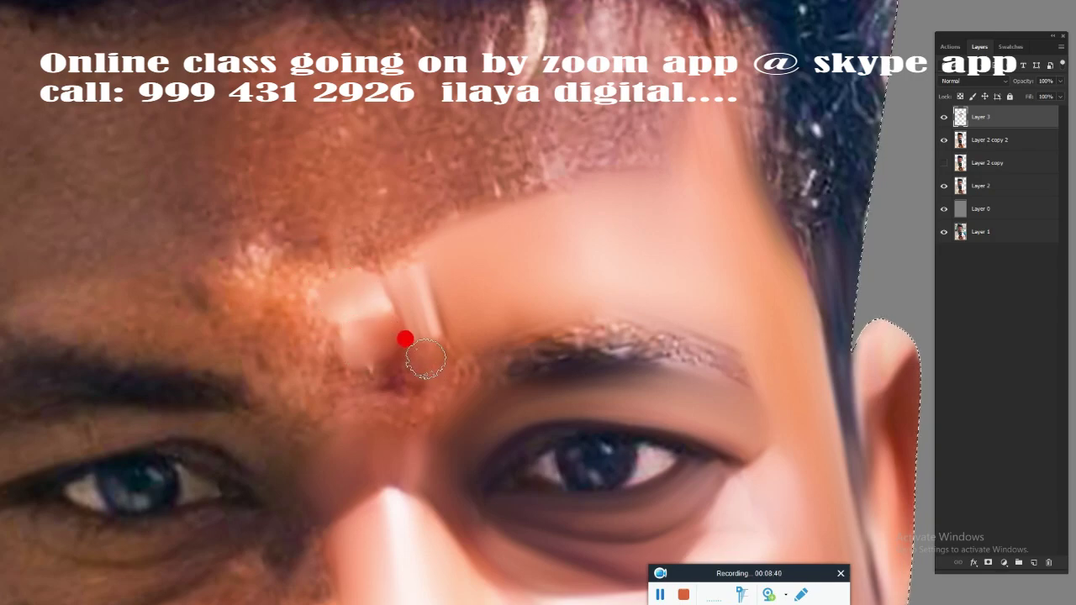
mouse_move(289, 301)
left_mouse_down()
mouse_move(252, 279)
mouse_move(269, 271)
mouse_move(269, 333)
mouse_move(317, 360)
left_mouse_up()
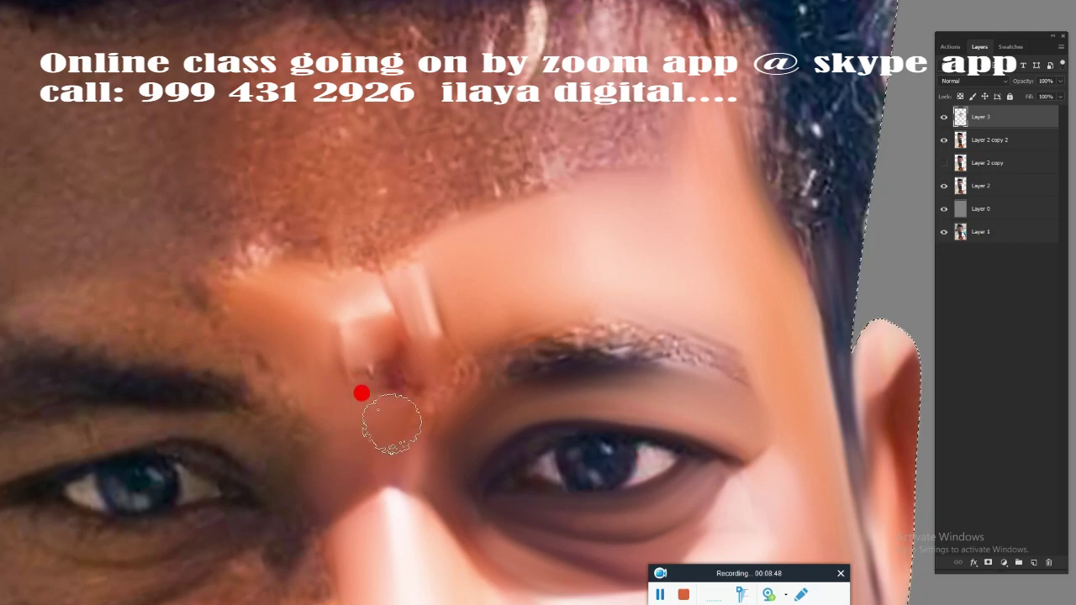
mouse_move(362, 393)
left_mouse_down()
mouse_move(342, 342)
mouse_move(429, 355)
left_mouse_up()
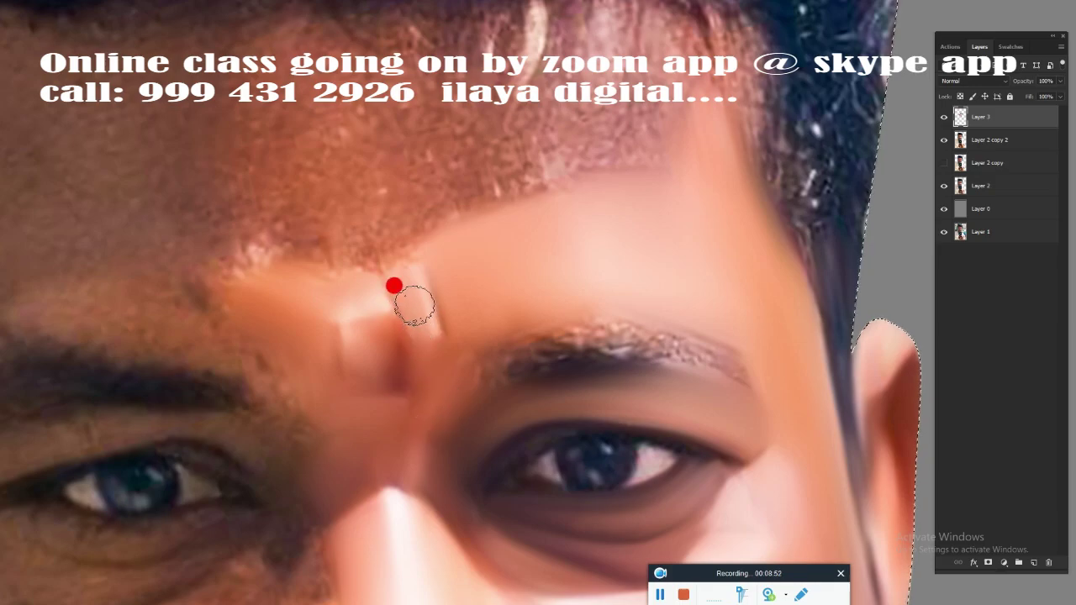
mouse_move(414, 307)
left_mouse_down()
mouse_move(396, 372)
mouse_move(433, 425)
mouse_move(277, 445)
mouse_move(315, 446)
mouse_move(281, 401)
mouse_move(526, 320)
mouse_move(648, 315)
mouse_move(642, 337)
mouse_move(622, 319)
mouse_move(641, 337)
mouse_move(632, 341)
mouse_move(634, 301)
mouse_move(507, 305)
left_mouse_up()
left_click_drag(491, 350, 677, 354)
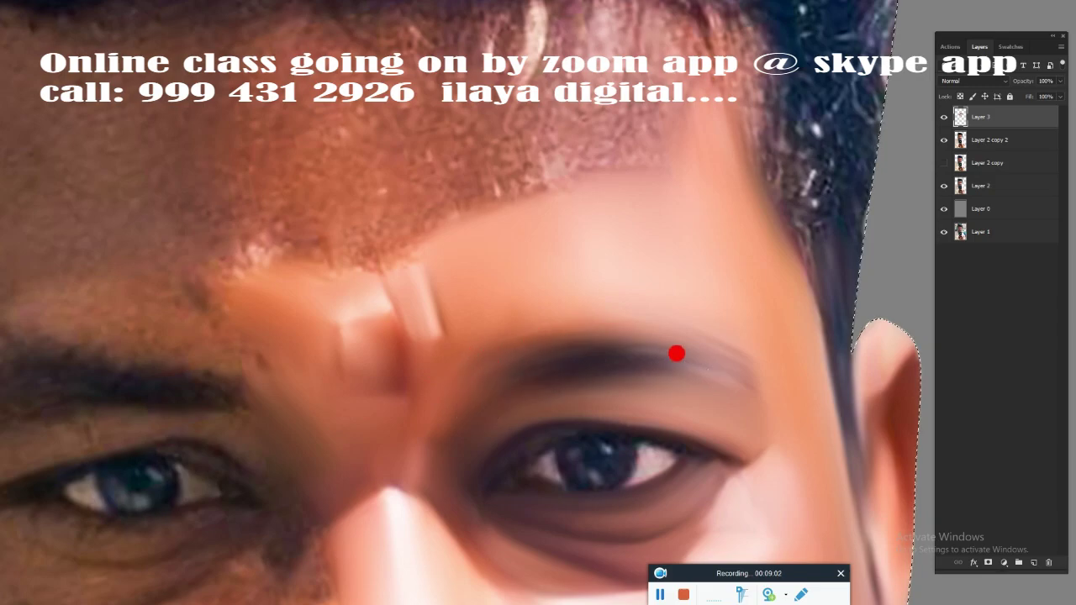
Step: Blend the temple skin up to the hairline and even out its tone
mouse_move(366, 356)
left_mouse_down()
mouse_move(644, 295)
mouse_move(583, 276)
left_mouse_up()
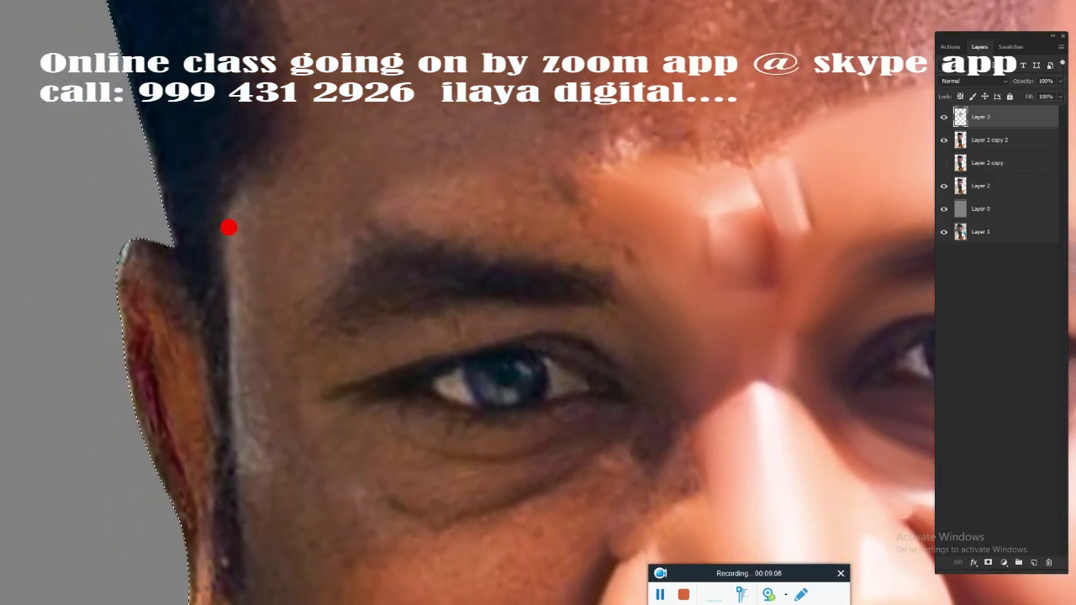
left_click_drag(229, 227, 222, 225)
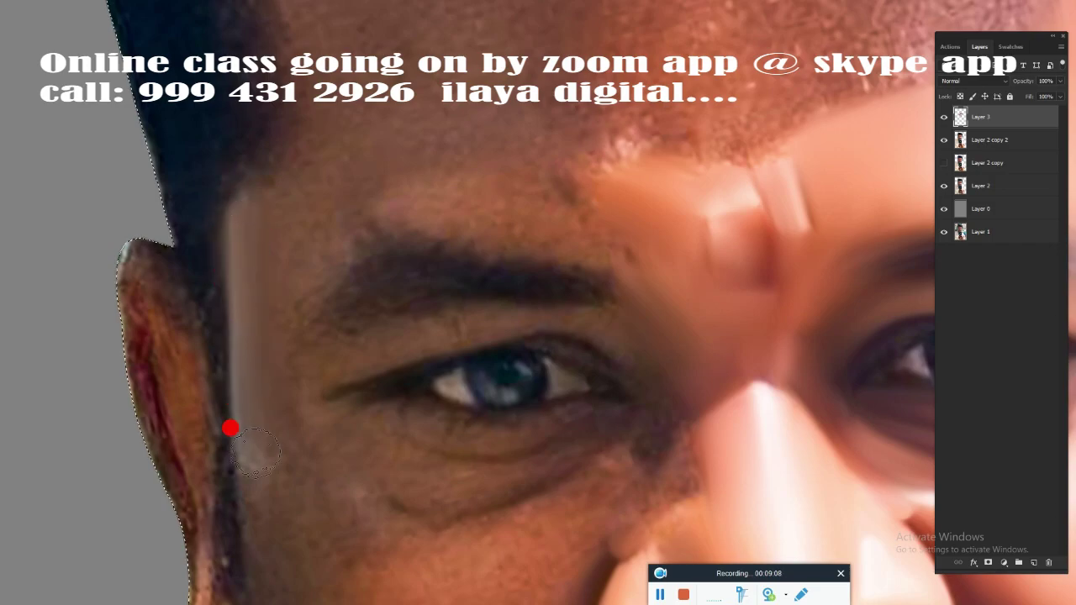
mouse_move(264, 535)
left_mouse_down()
mouse_move(277, 413)
mouse_move(266, 185)
mouse_move(277, 71)
left_mouse_up()
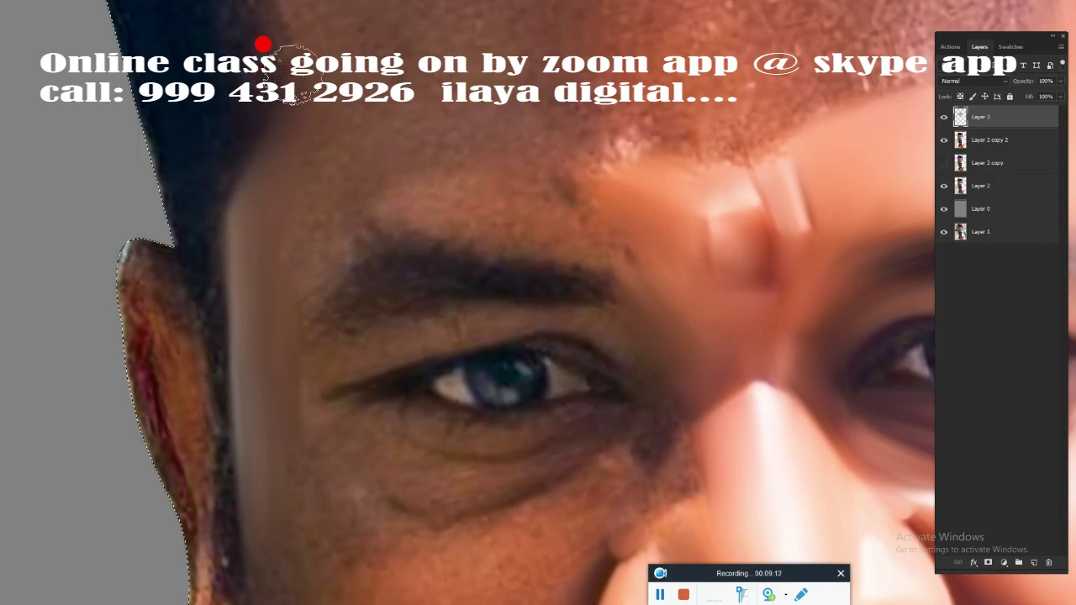
left_click_drag(286, 221, 300, 267)
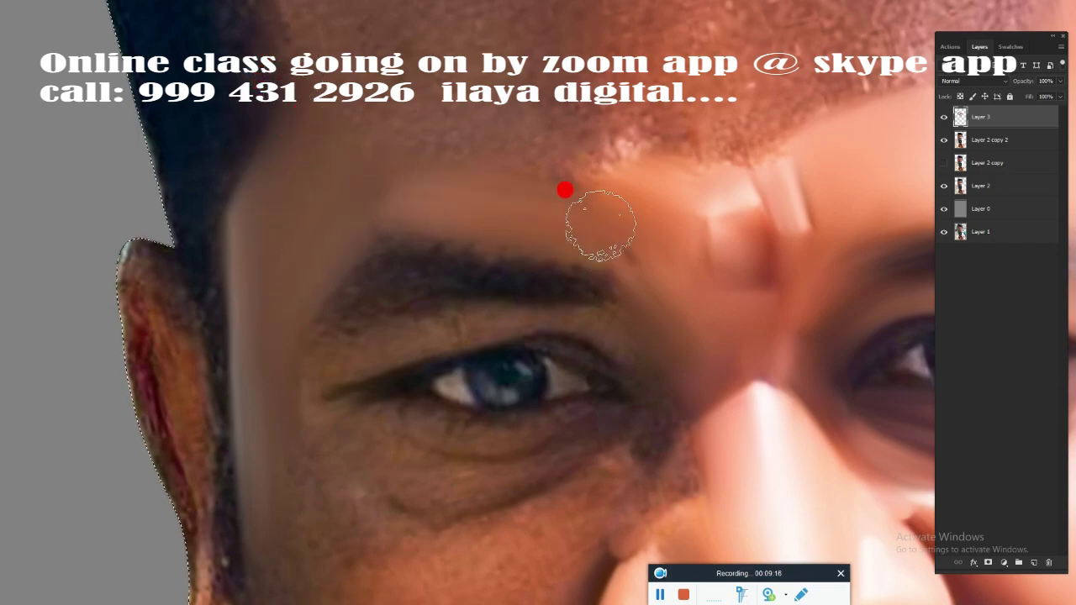
Step: Paint skin tone over the dark forehead hairline and smooth the textured upper forehead
scroll(463, 344, "down", 2)
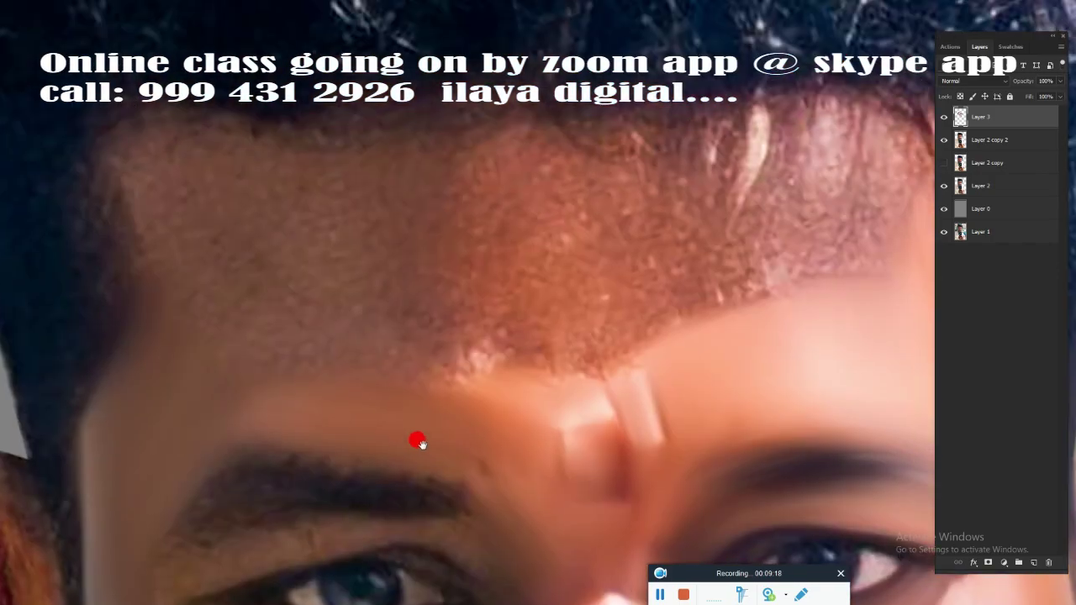
scroll(509, 328, "down", 3)
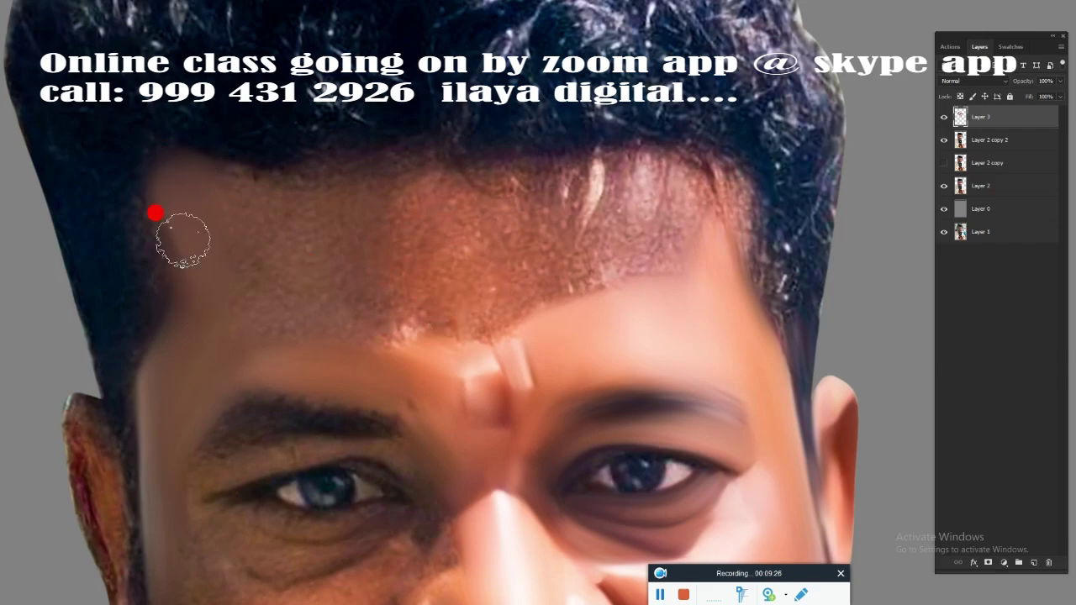
mouse_move(215, 189)
left_mouse_down()
mouse_move(298, 194)
mouse_move(231, 250)
mouse_move(206, 294)
mouse_move(314, 287)
mouse_move(163, 283)
mouse_move(171, 249)
mouse_move(294, 291)
left_mouse_up()
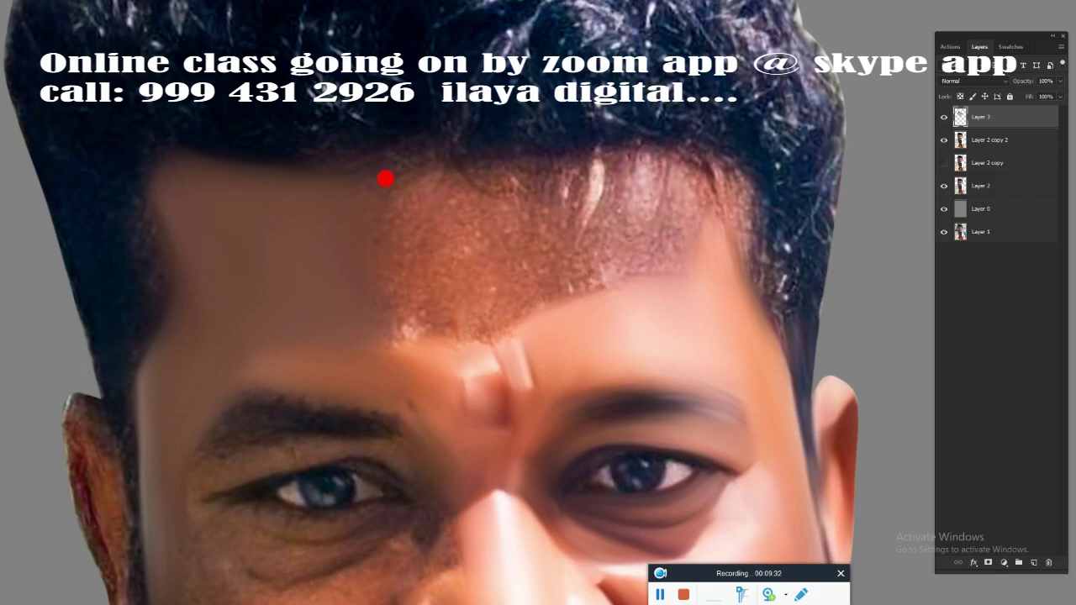
mouse_move(386, 178)
left_mouse_down()
mouse_move(349, 149)
mouse_move(350, 166)
mouse_move(303, 168)
mouse_move(608, 159)
mouse_move(570, 179)
mouse_move(553, 178)
mouse_move(639, 154)
mouse_move(695, 180)
mouse_move(699, 207)
mouse_move(687, 148)
mouse_move(705, 205)
mouse_move(630, 137)
mouse_move(387, 137)
mouse_move(443, 147)
mouse_move(531, 137)
mouse_move(586, 184)
mouse_move(577, 165)
mouse_move(600, 182)
mouse_move(620, 221)
mouse_move(632, 197)
mouse_move(651, 245)
mouse_move(619, 219)
mouse_move(476, 214)
mouse_move(480, 264)
mouse_move(504, 216)
mouse_move(548, 269)
mouse_move(566, 257)
mouse_move(557, 221)
mouse_move(533, 211)
mouse_move(381, 212)
mouse_move(524, 283)
mouse_move(387, 298)
mouse_move(372, 306)
mouse_move(510, 281)
mouse_move(373, 337)
mouse_move(623, 267)
mouse_move(609, 296)
mouse_move(630, 228)
mouse_move(644, 258)
mouse_move(581, 255)
mouse_move(281, 302)
mouse_move(529, 279)
left_mouse_up()
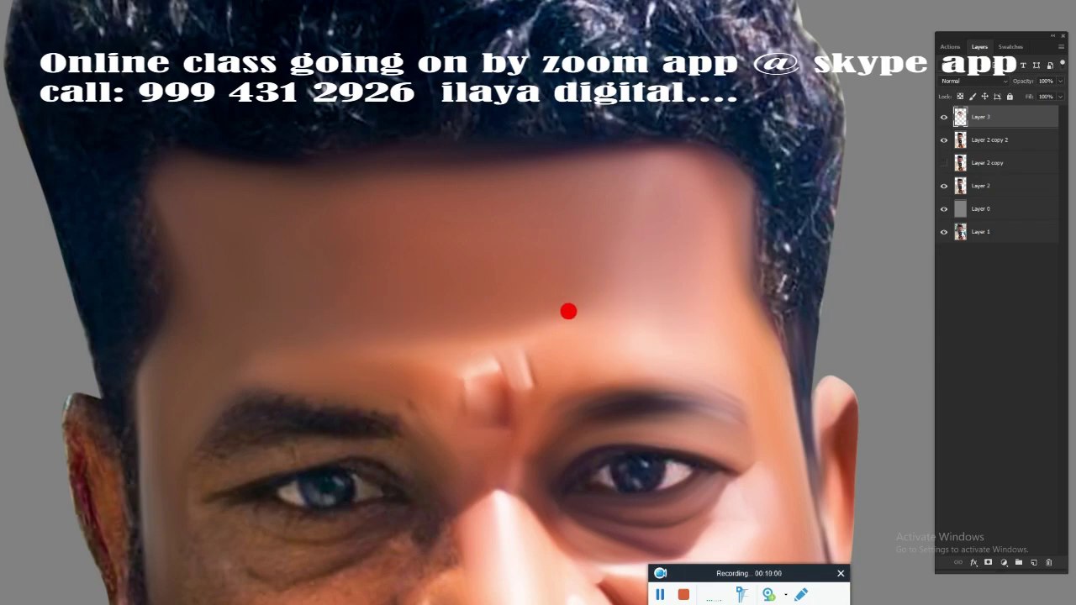
Step: Keep blending the lower forehead skin while zooming in and out around the nose
mouse_move(283, 343)
left_mouse_down()
mouse_move(166, 260)
mouse_move(284, 375)
left_mouse_up()
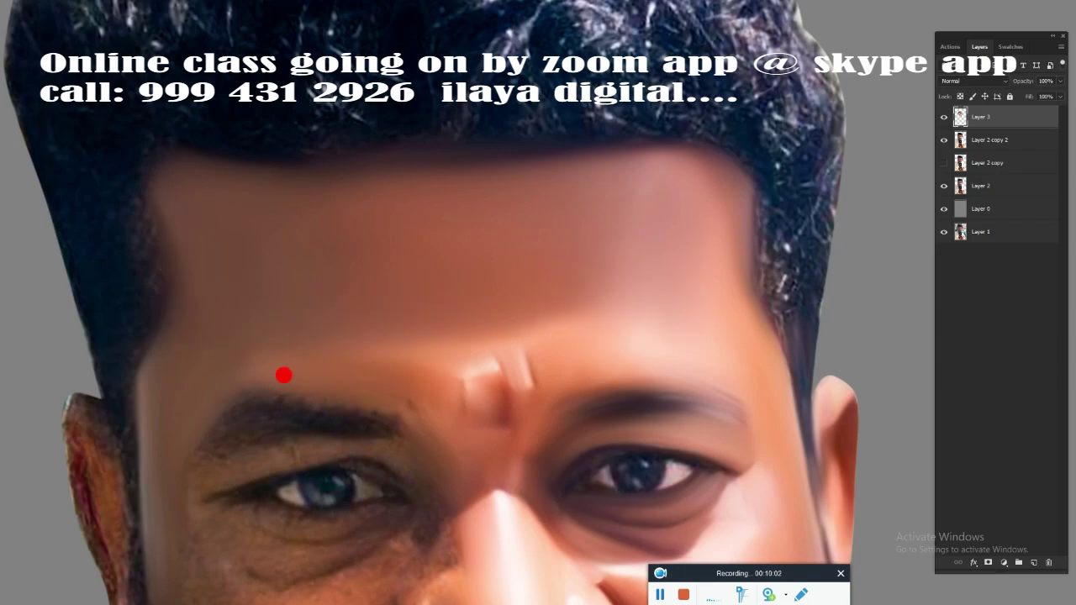
left_click(611, 339, "alt")
left_click_drag(577, 257, 560, 173)
left_click(563, 287)
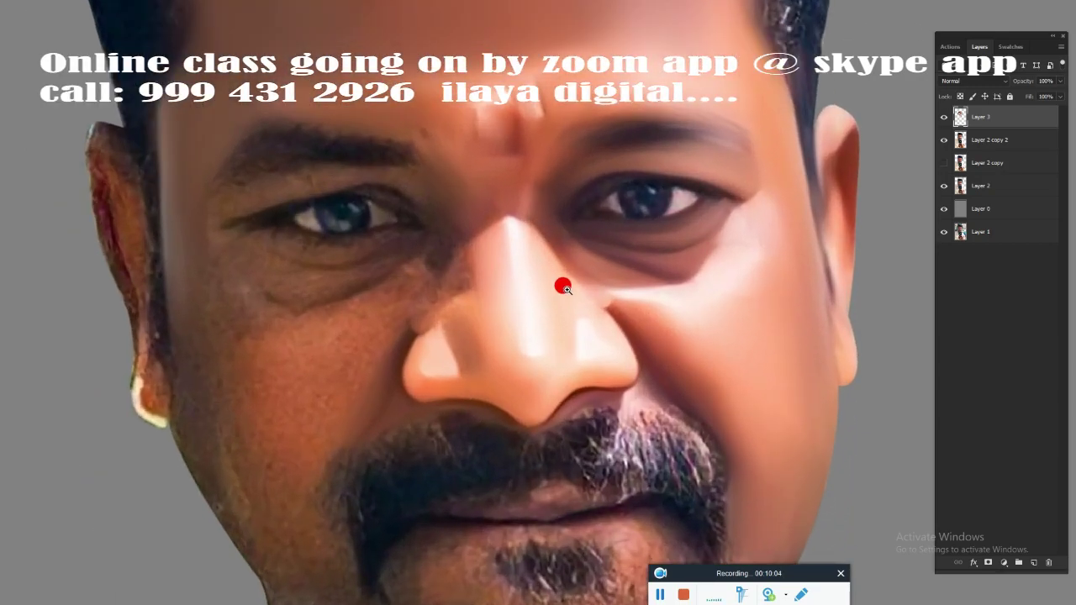
left_click_drag(563, 288, 607, 278)
mouse_move(609, 231)
left_mouse_down()
mouse_move(636, 245)
mouse_move(560, 260)
mouse_move(571, 262)
mouse_move(547, 344)
mouse_move(543, 281)
mouse_move(591, 281)
mouse_move(461, 257)
mouse_move(497, 291)
left_mouse_up()
Step: Smooth the skin between the brows above the nose bridge, then magnify the eye
mouse_move(408, 210)
left_mouse_down()
mouse_move(391, 194)
mouse_move(425, 235)
mouse_move(529, 202)
mouse_move(519, 249)
left_mouse_up()
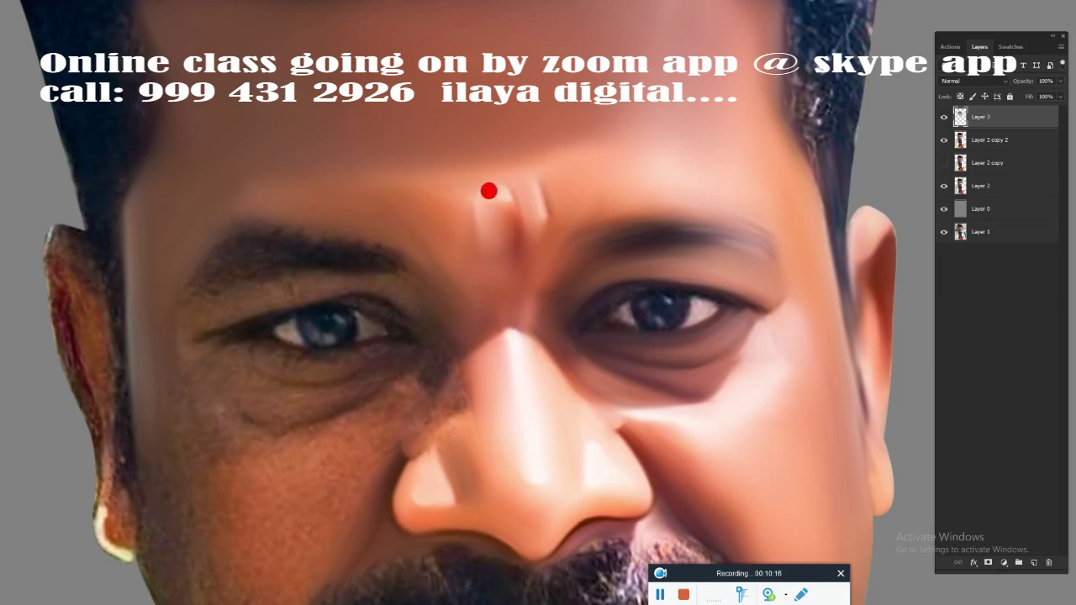
mouse_move(489, 192)
left_mouse_down()
mouse_move(506, 255)
mouse_move(514, 235)
mouse_move(490, 231)
left_mouse_up()
mouse_move(699, 314)
left_mouse_down()
mouse_move(729, 339)
mouse_move(716, 301)
left_mouse_up()
mouse_move(748, 340)
left_mouse_down()
mouse_move(695, 305)
mouse_move(728, 370)
mouse_move(593, 344)
mouse_move(672, 392)
left_mouse_up()
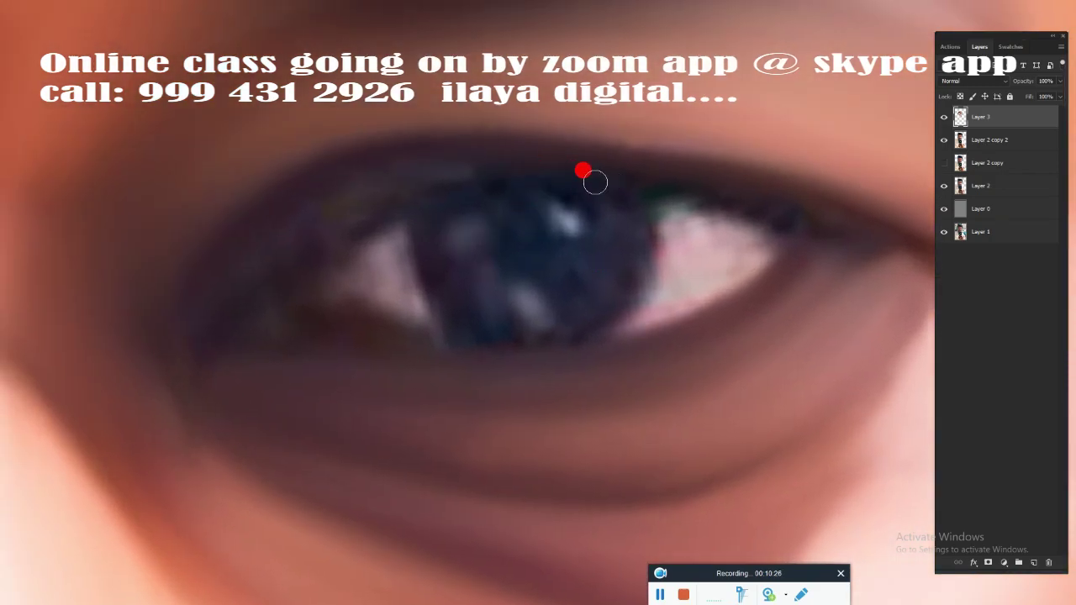
Step: Darken the upper and lower eyelid lash lines, then leave full-screen view
left_click_drag(637, 191, 760, 211)
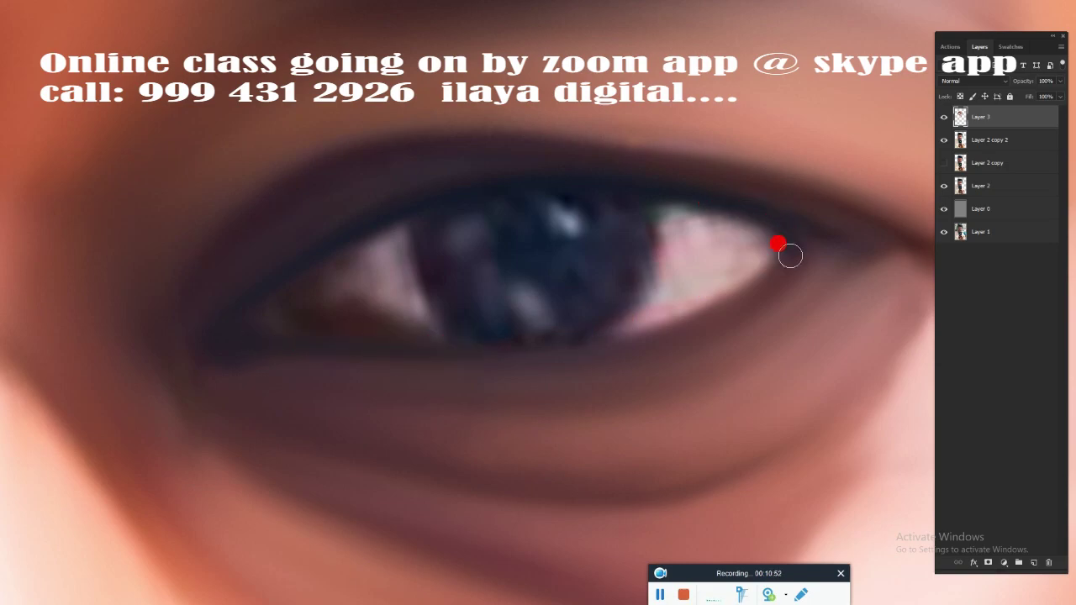
mouse_move(794, 248)
left_mouse_down()
mouse_move(715, 308)
mouse_move(590, 338)
mouse_move(367, 349)
left_mouse_up()
mouse_move(481, 350)
left_mouse_down()
mouse_move(668, 328)
mouse_move(639, 329)
left_mouse_up()
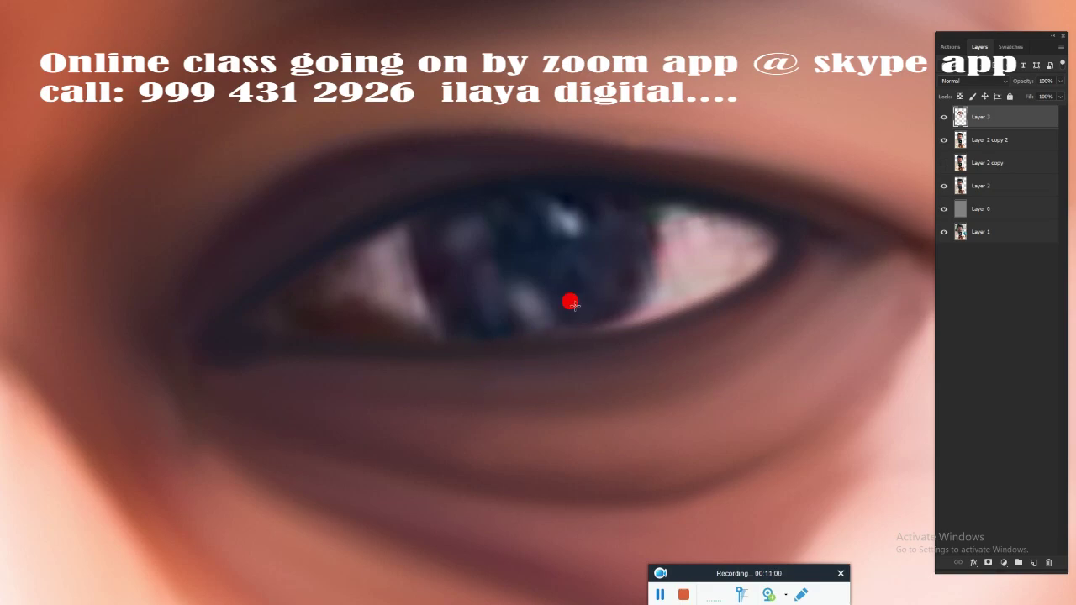
key("f")
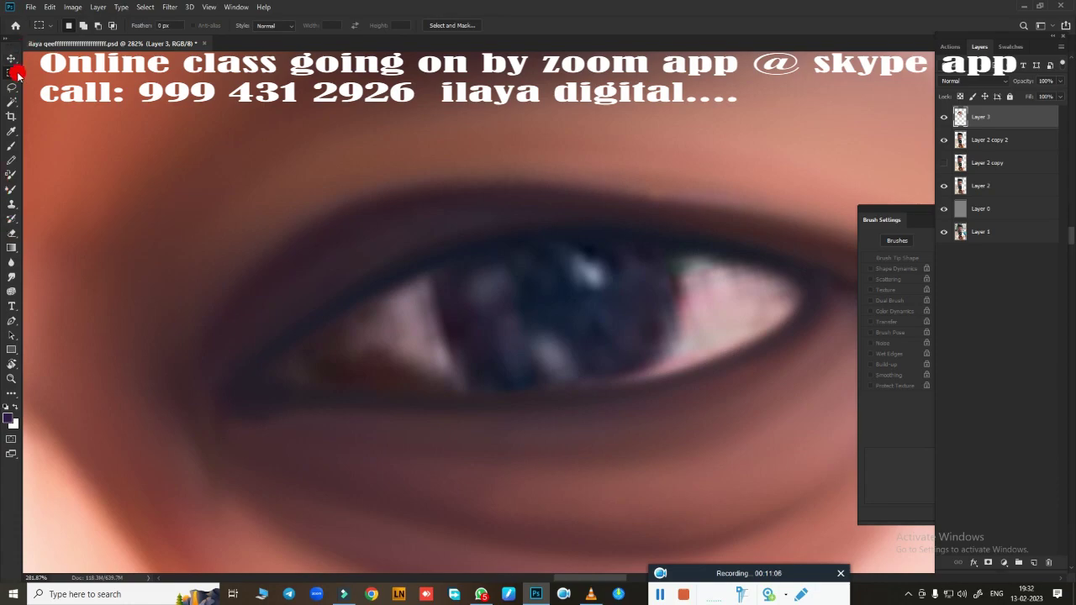
Step: Pick the Elliptical Marquee, stamp visible onto a new Layer 4, and delete Layer 3
right_click(16, 72)
left_click(52, 89)
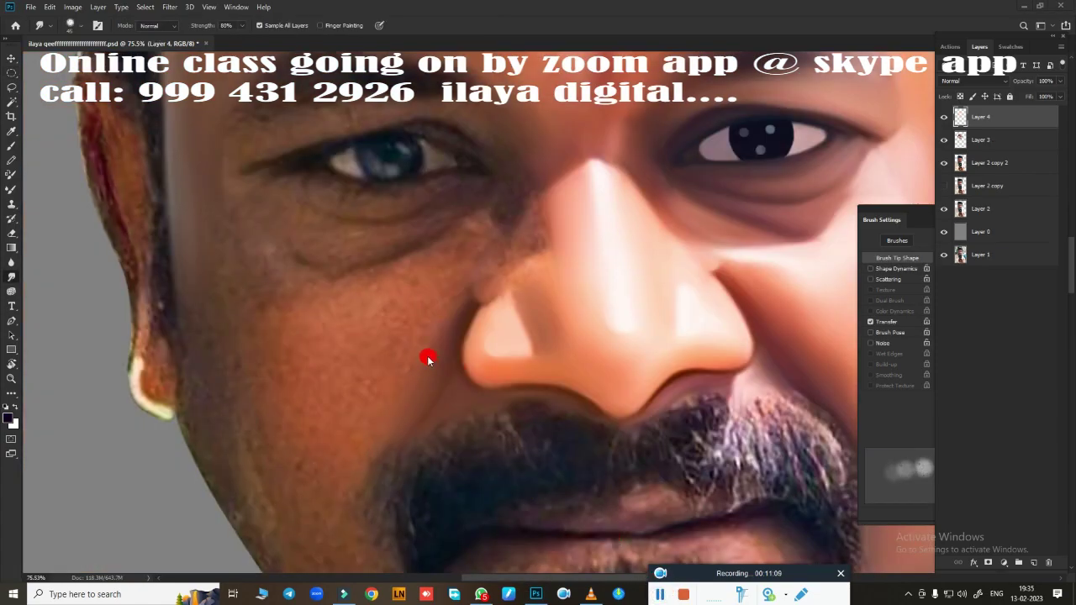
key("alt+bracketleft")
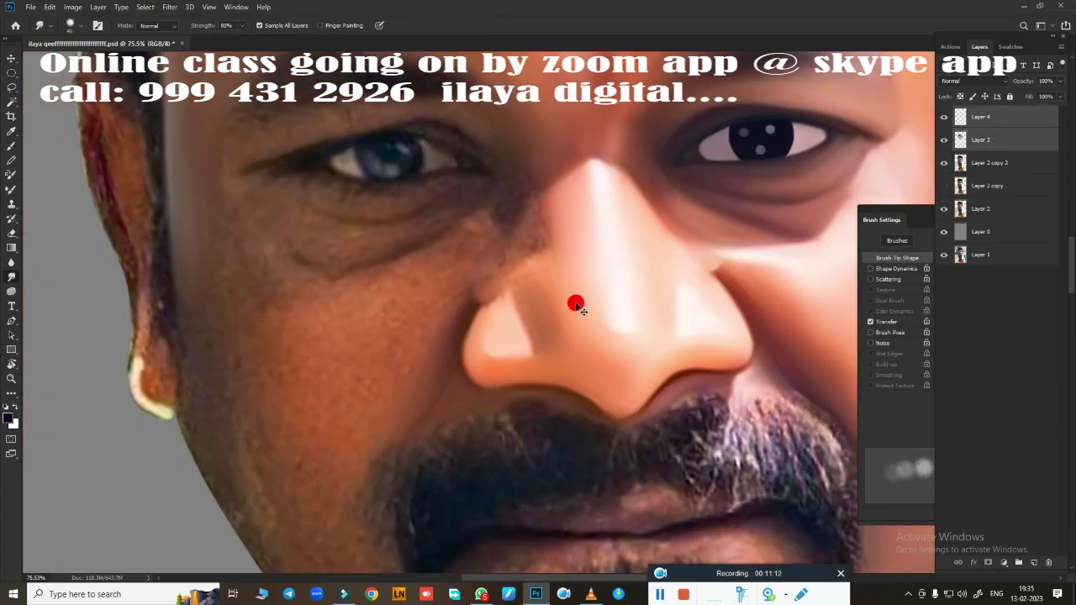
key("Delete")
Step: Center the eye in view and switch from the Mixer Brush to the Smudge tool
scroll(396, 308, "up", 2)
scroll(397, 307, "up", 1)
mouse_move(404, 298)
left_mouse_down()
mouse_move(463, 497)
mouse_move(538, 348)
left_mouse_up()
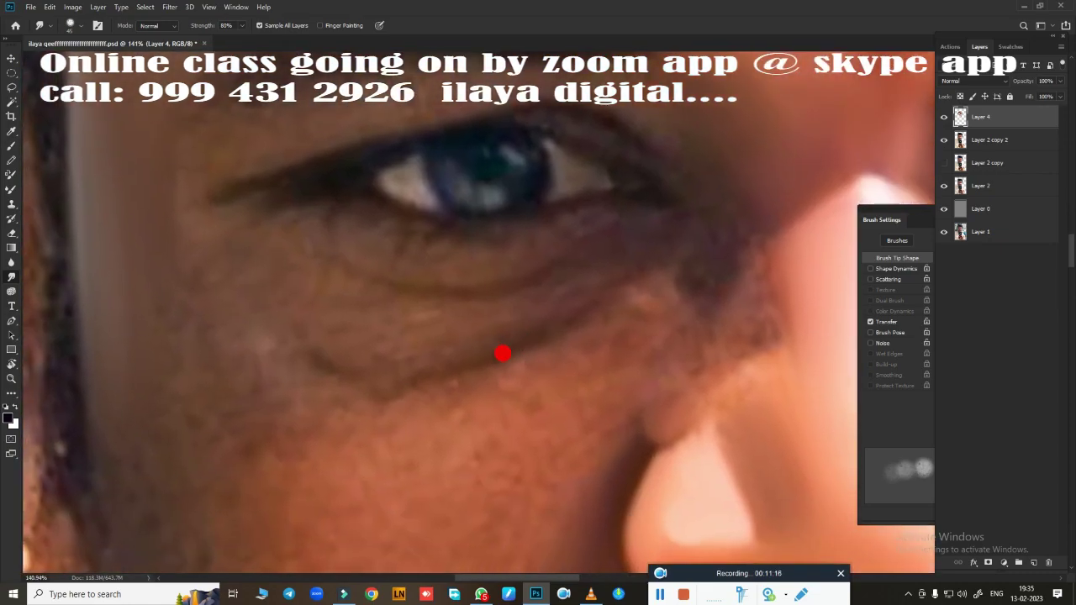
key("b")
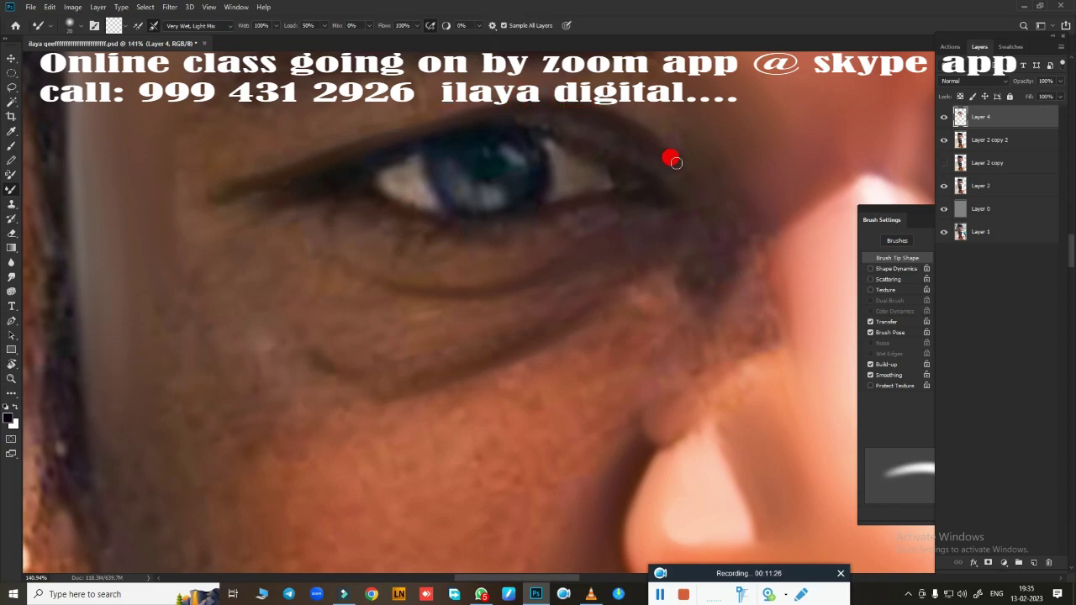
left_click_drag(580, 290, 487, 397)
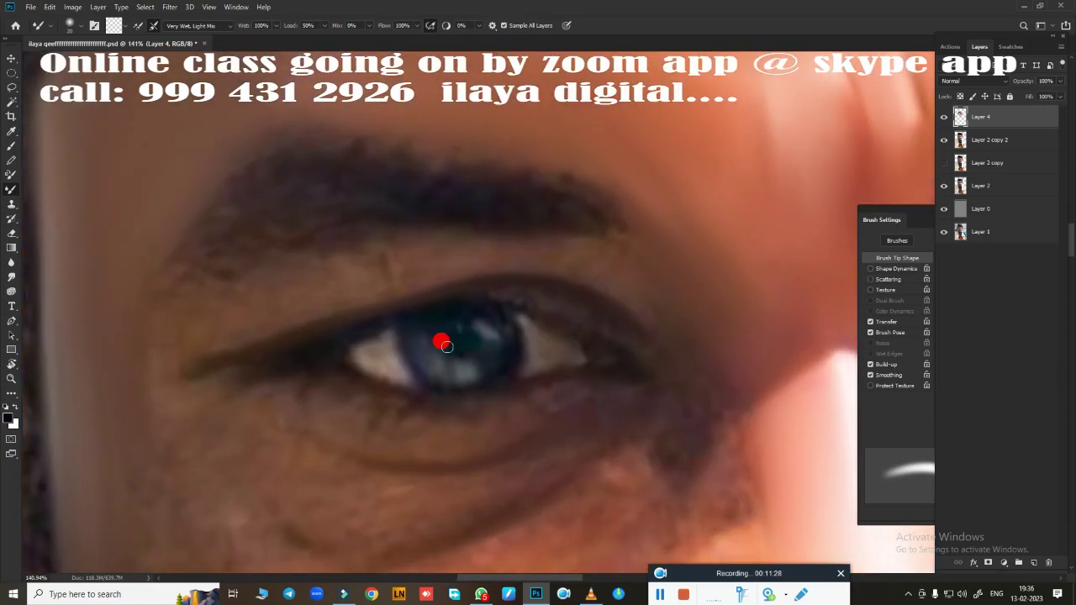
key("r")
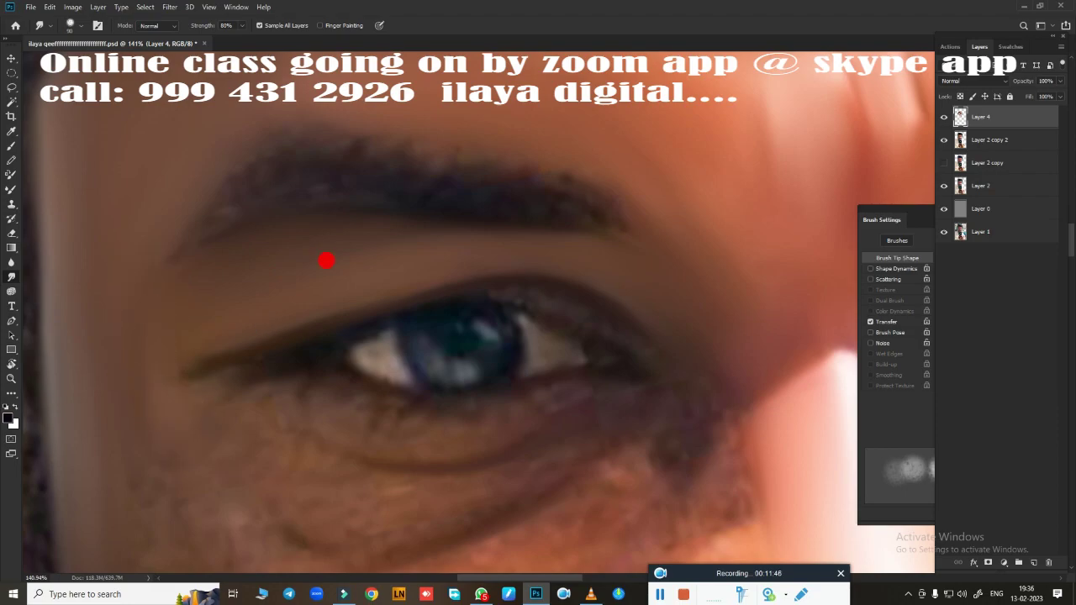
Step: Smudge the eyebrow's upper edge, the cheek under the eye and the shadow beside the nose
mouse_move(246, 152)
left_mouse_down()
mouse_move(193, 176)
mouse_move(259, 111)
mouse_move(394, 120)
mouse_move(351, 159)
mouse_move(608, 187)
mouse_move(546, 180)
mouse_move(558, 173)
mouse_move(646, 218)
mouse_move(274, 132)
mouse_move(360, 265)
left_mouse_up()
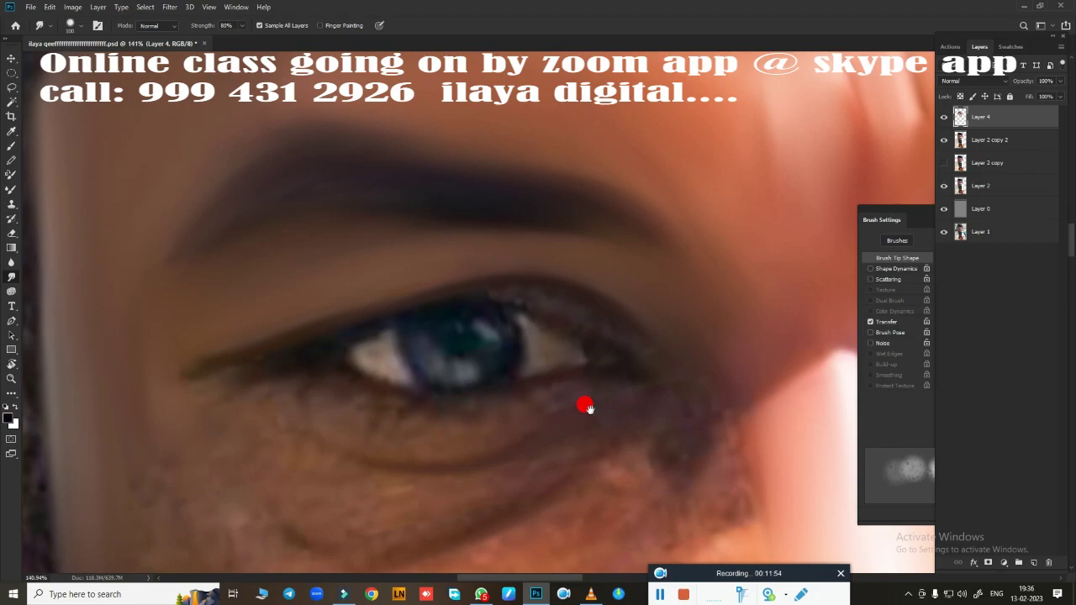
left_click_drag(586, 407, 493, 192)
left_click_drag(509, 310, 475, 311)
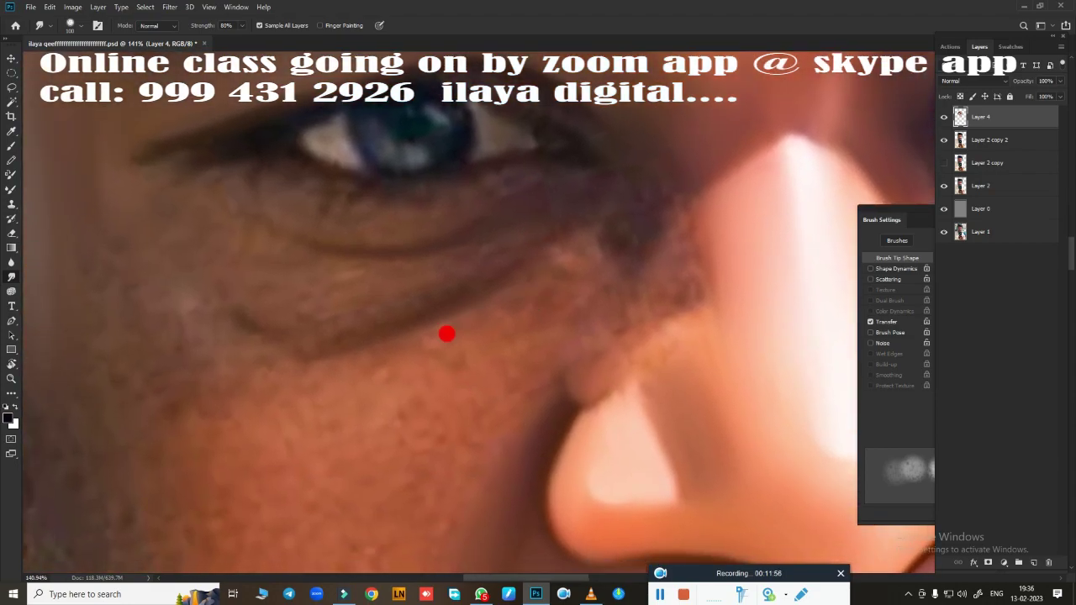
left_click_drag(346, 373, 351, 352)
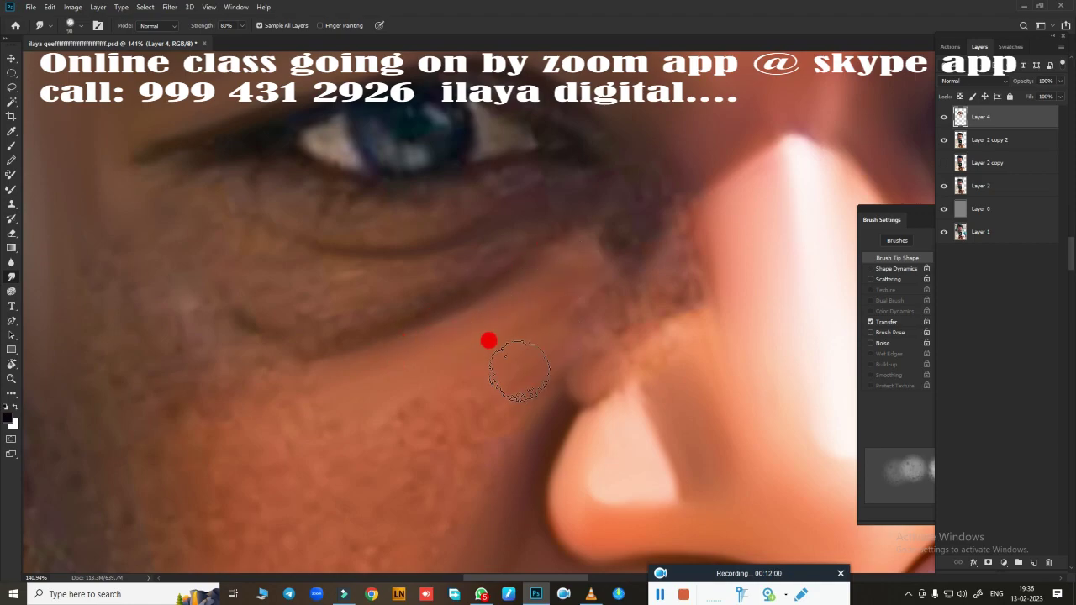
mouse_move(515, 316)
left_mouse_down()
mouse_move(471, 329)
mouse_move(411, 458)
mouse_move(373, 378)
mouse_move(323, 385)
mouse_move(339, 390)
mouse_move(441, 325)
mouse_move(382, 413)
mouse_move(555, 269)
mouse_move(663, 216)
mouse_move(661, 260)
mouse_move(625, 299)
mouse_move(625, 278)
mouse_move(674, 253)
mouse_move(690, 301)
mouse_move(685, 228)
mouse_move(667, 323)
mouse_move(644, 312)
mouse_move(646, 379)
mouse_move(590, 383)
mouse_move(644, 322)
mouse_move(629, 322)
mouse_move(664, 373)
mouse_move(630, 340)
mouse_move(611, 392)
mouse_move(623, 435)
mouse_move(600, 392)
mouse_move(616, 347)
left_mouse_up()
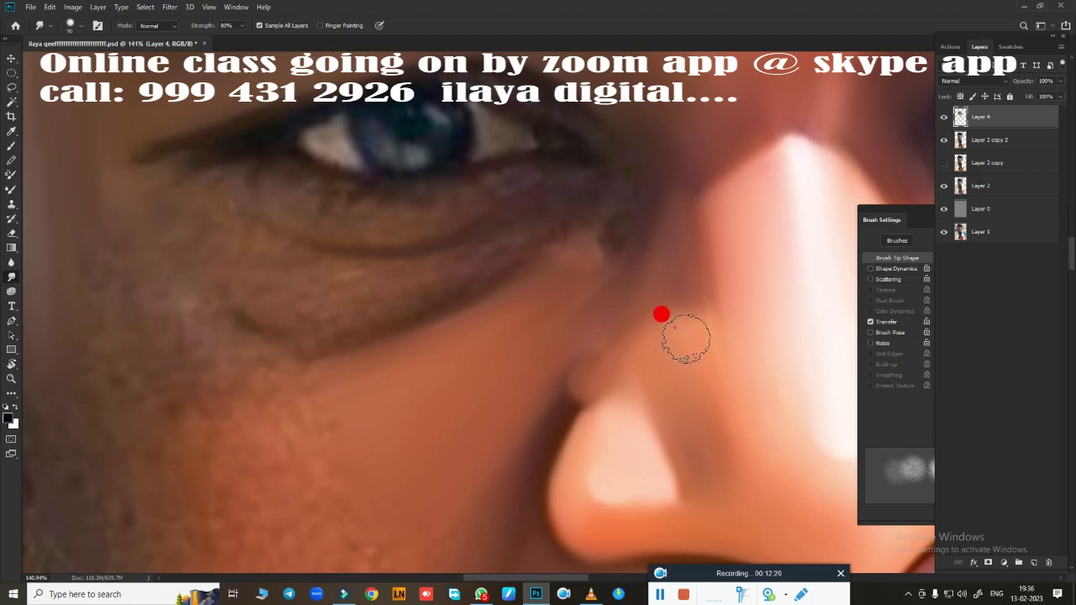
mouse_move(686, 339)
left_mouse_down()
mouse_move(601, 252)
mouse_move(608, 245)
mouse_move(594, 287)
mouse_move(641, 163)
mouse_move(642, 199)
mouse_move(605, 271)
mouse_move(574, 264)
left_mouse_up()
left_click_drag(647, 187, 631, 224)
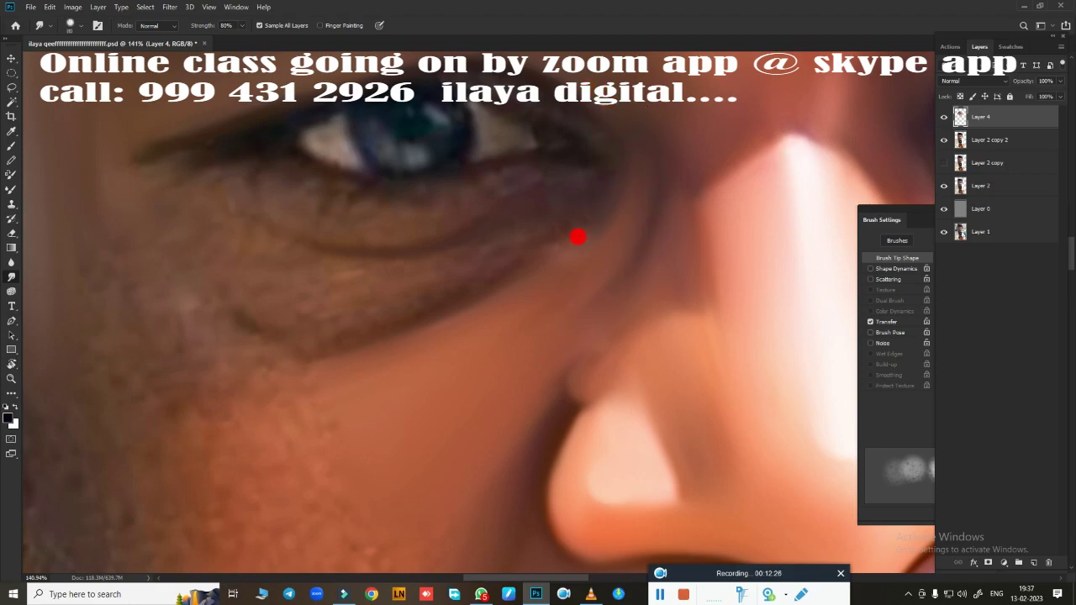
Step: Smooth away the under-eye bags and soften the upper and lower eyelid lines
left_click_drag(485, 334, 406, 369)
mouse_move(292, 338)
left_mouse_down()
mouse_move(291, 312)
mouse_move(260, 306)
mouse_move(368, 319)
mouse_move(343, 319)
mouse_move(547, 199)
mouse_move(570, 207)
mouse_move(533, 228)
mouse_move(608, 165)
left_mouse_up()
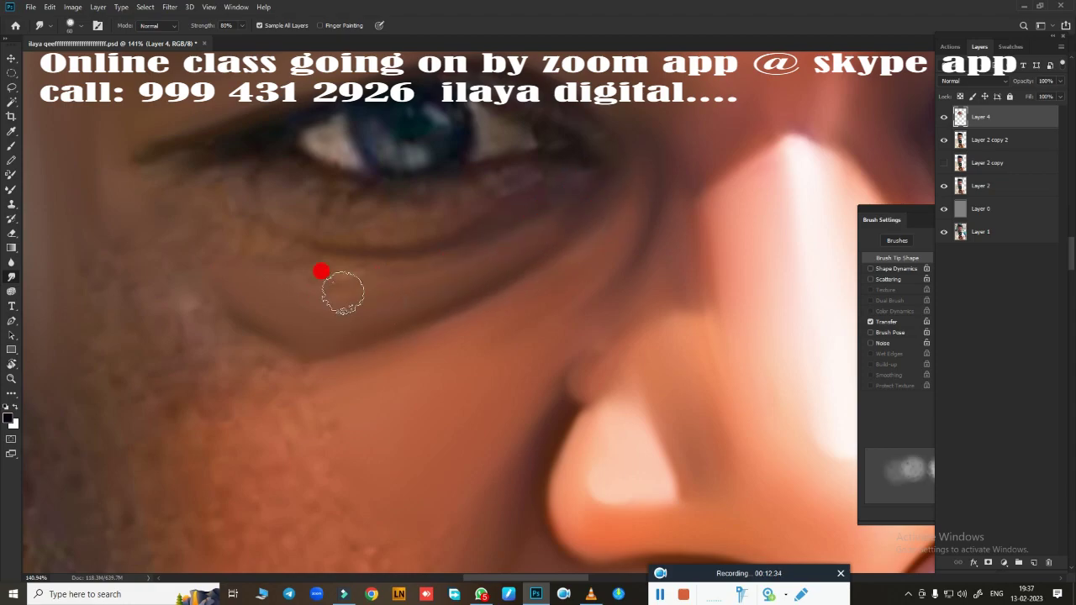
mouse_move(247, 246)
left_mouse_down()
mouse_move(440, 266)
mouse_move(547, 228)
mouse_move(267, 247)
left_mouse_up()
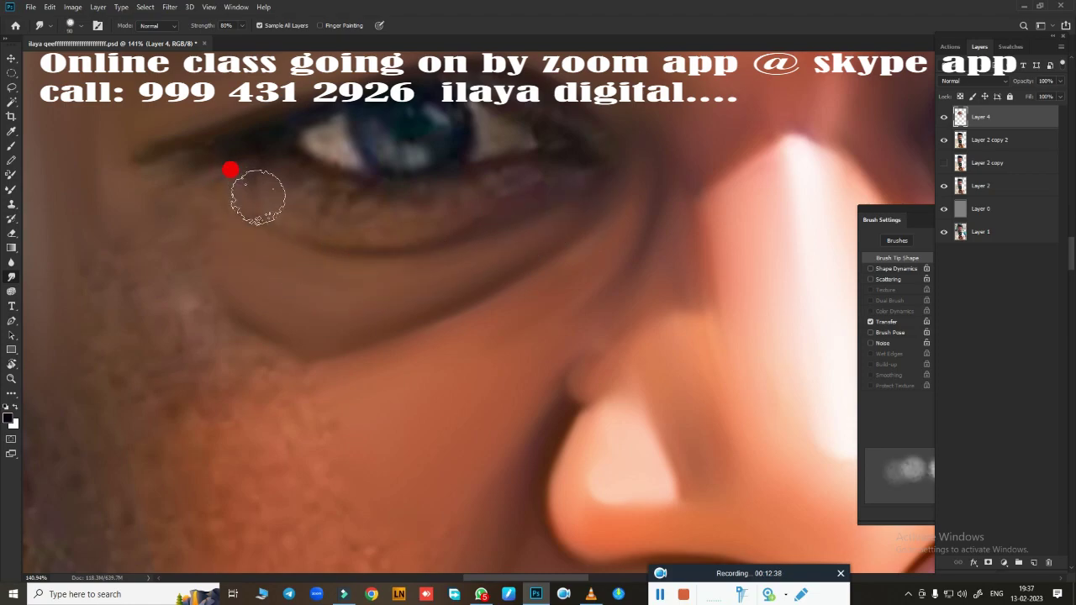
mouse_move(258, 197)
left_mouse_down()
mouse_move(533, 189)
mouse_move(497, 203)
left_mouse_up()
mouse_move(262, 192)
left_mouse_down()
mouse_move(274, 167)
mouse_move(355, 175)
mouse_move(560, 149)
mouse_move(300, 174)
mouse_move(208, 156)
left_mouse_up()
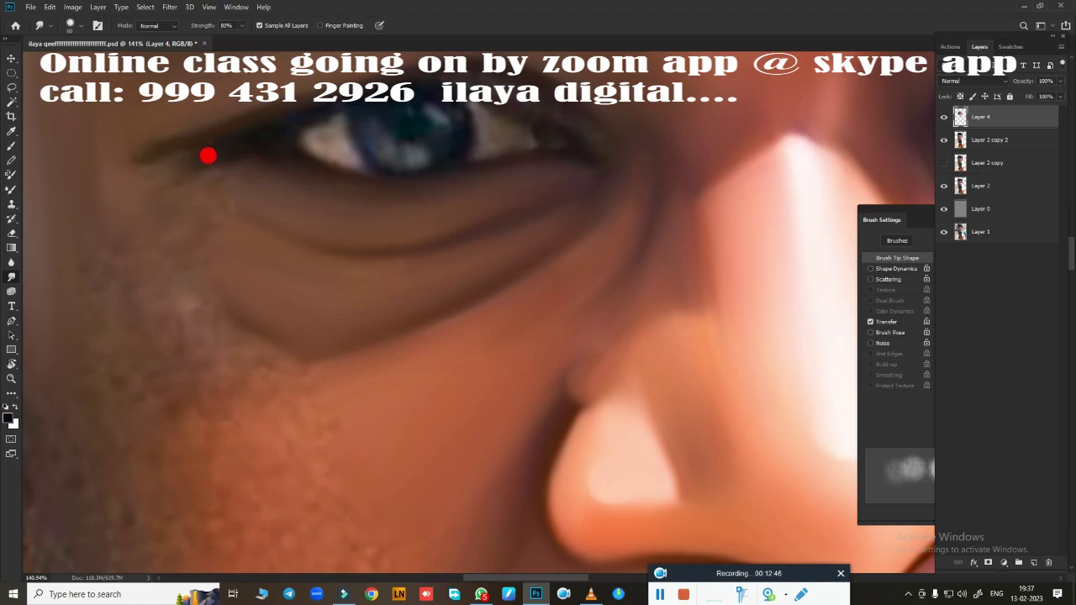
mouse_move(158, 187)
left_mouse_down()
mouse_move(173, 168)
mouse_move(235, 162)
mouse_move(168, 173)
left_mouse_up()
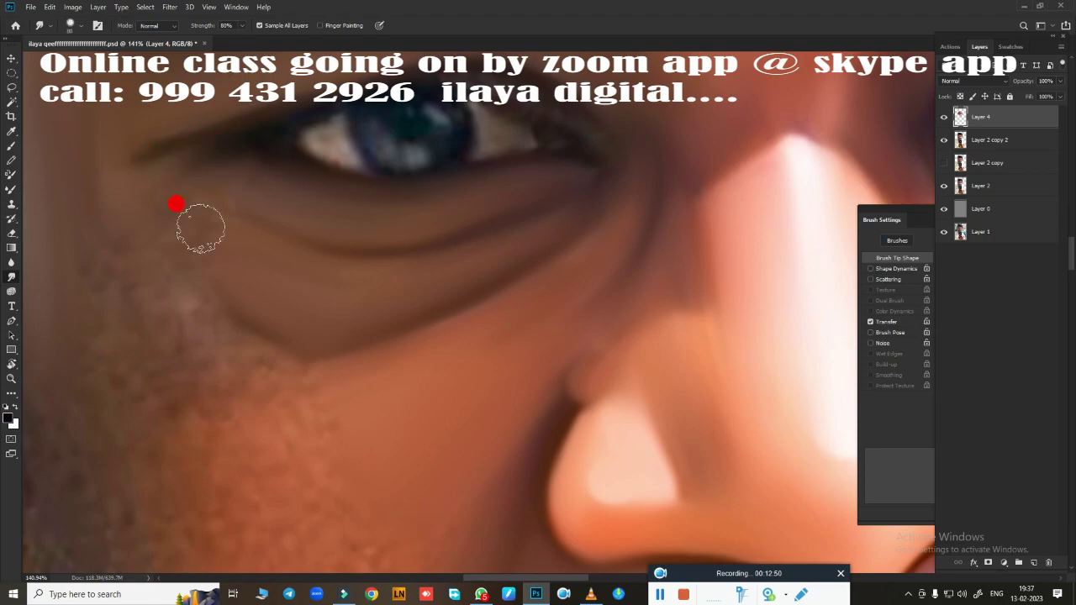
mouse_move(200, 228)
left_mouse_down()
mouse_move(159, 224)
mouse_move(168, 252)
mouse_move(210, 233)
mouse_move(188, 195)
mouse_move(263, 350)
left_mouse_up()
mouse_move(78, 253)
left_mouse_down()
mouse_move(59, 257)
mouse_move(89, 336)
mouse_move(73, 233)
mouse_move(135, 274)
mouse_move(104, 240)
left_mouse_up()
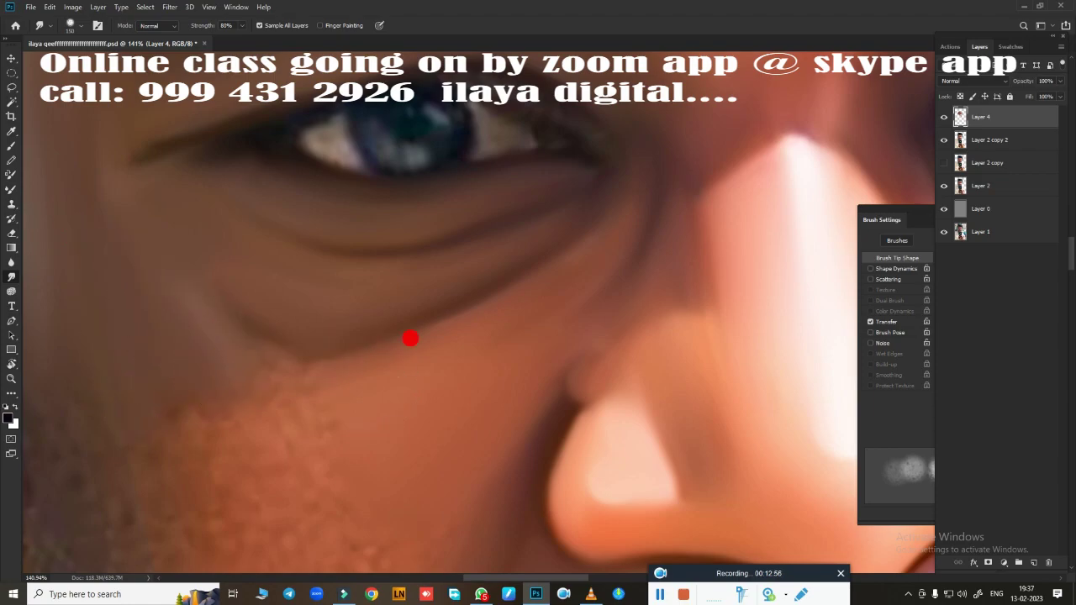
Step: Load the face selection from the layer thumbnail and smudge the jaw edge below the ear
scroll(454, 380, "down", 3)
scroll(485, 263, "down", 3)
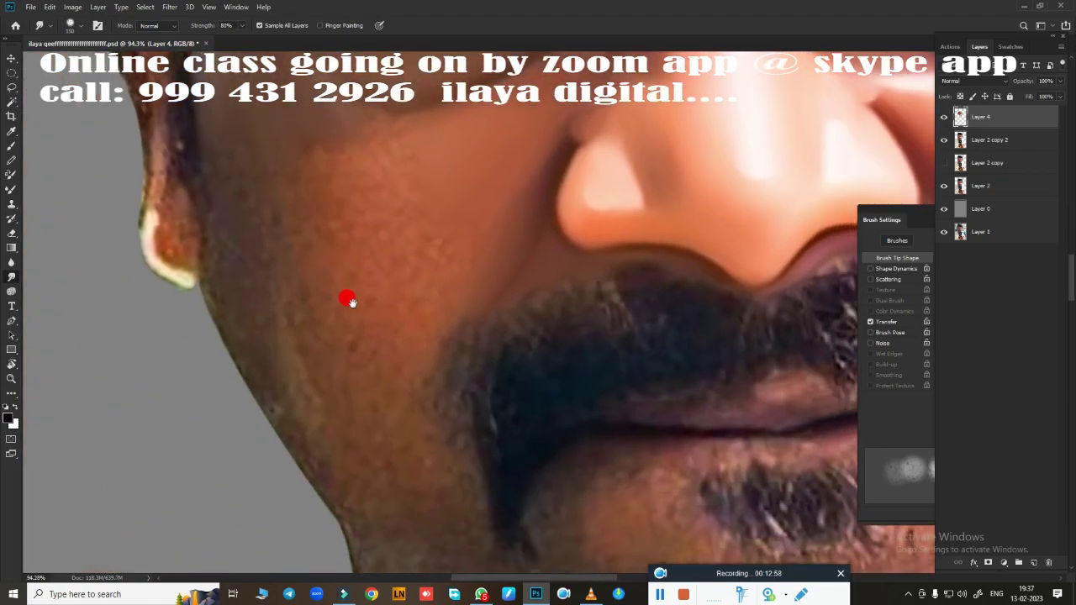
left_click(945, 164)
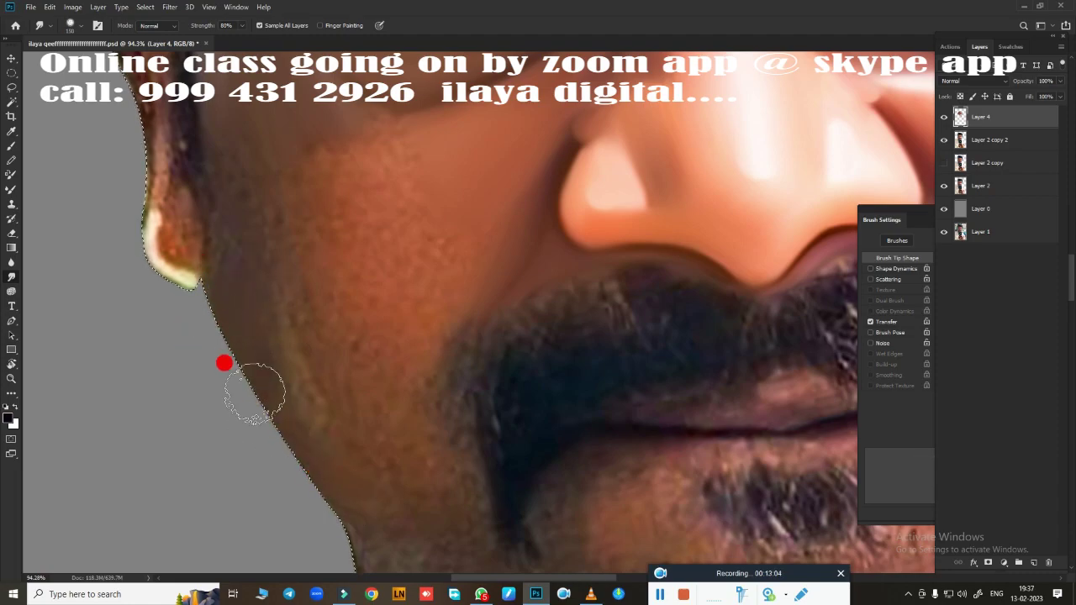
mouse_move(258, 391)
left_mouse_down()
mouse_move(205, 254)
mouse_move(210, 307)
left_mouse_up()
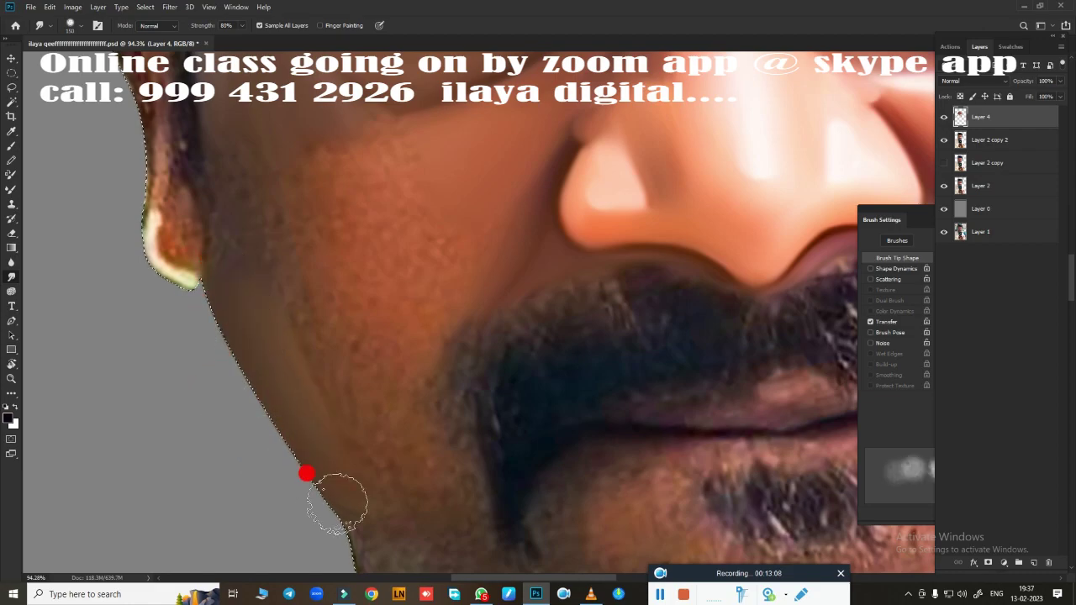
left_click_drag(223, 354, 310, 492)
left_click_drag(313, 384, 379, 343)
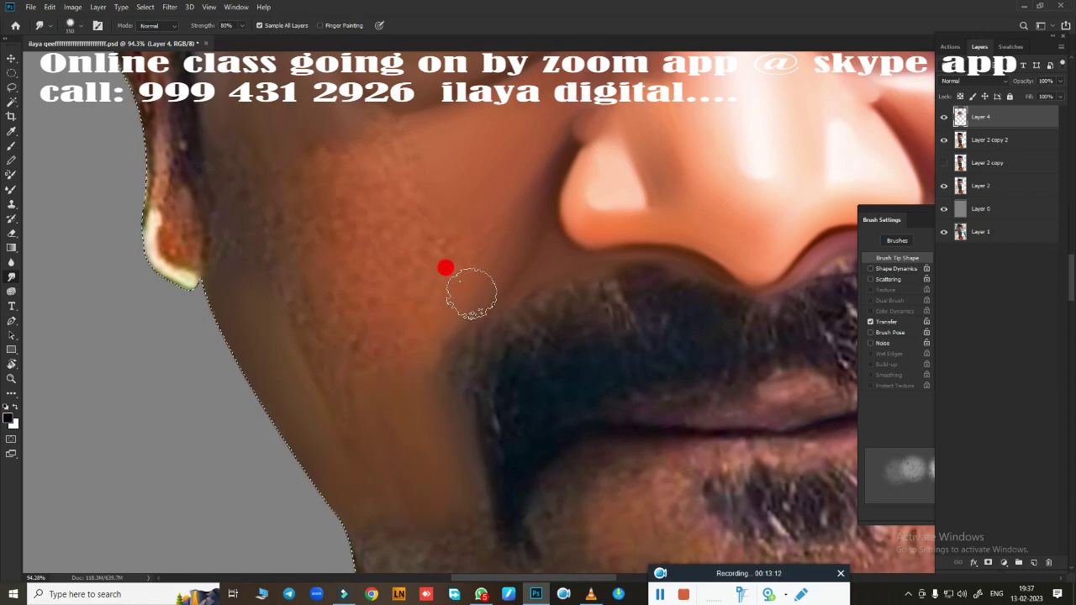
Step: Blend the cheek beside the mustache, resizing the smudge brush with [ and ]
left_click_drag(471, 294, 449, 368)
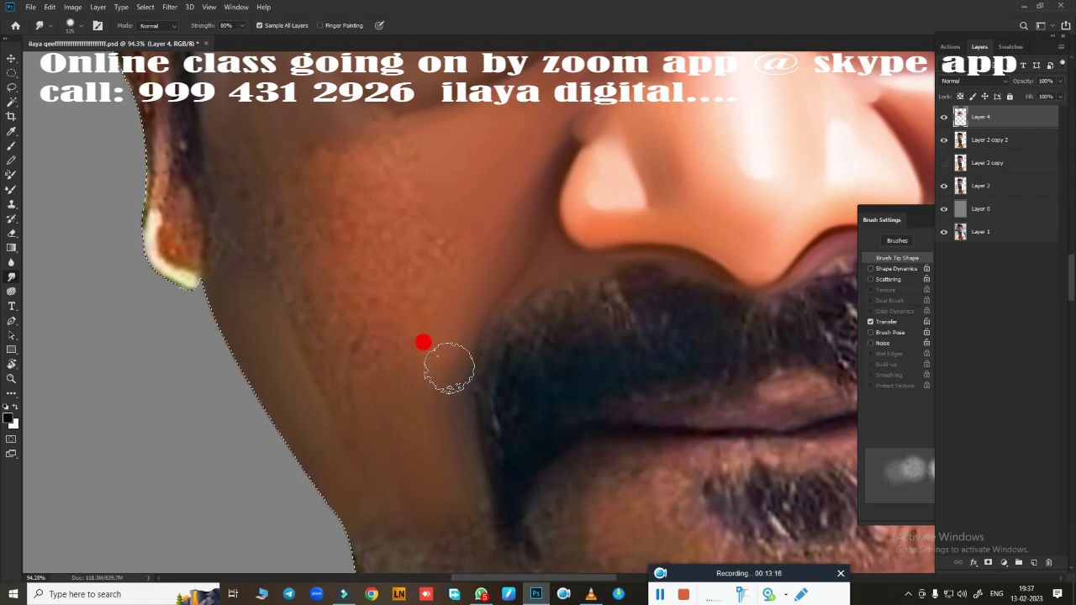
mouse_move(496, 187)
left_mouse_down()
mouse_move(440, 279)
mouse_move(422, 411)
mouse_move(394, 352)
mouse_move(289, 312)
mouse_move(312, 329)
mouse_move(260, 226)
mouse_move(243, 130)
mouse_move(257, 197)
mouse_move(327, 358)
mouse_move(196, 126)
mouse_move(202, 228)
mouse_move(198, 88)
mouse_move(205, 300)
mouse_move(188, 294)
mouse_move(339, 209)
mouse_move(282, 96)
mouse_move(385, 109)
mouse_move(293, 73)
mouse_move(324, 171)
mouse_move(278, 135)
mouse_move(350, 182)
mouse_move(399, 110)
mouse_move(353, 280)
mouse_move(331, 233)
mouse_move(420, 154)
mouse_move(361, 345)
mouse_move(373, 337)
mouse_move(295, 305)
mouse_move(241, 187)
mouse_move(407, 339)
left_mouse_up()
key("bracketleft")
key("bracketleft")
key("bracketright")
key("bracketright")
key("bracketright")
scroll(407, 340, "down", 3)
scroll(415, 342, "down", 2)
Step: Smudge the skin along the nose's left side and nostril crease
scroll(384, 362, "down", 2)
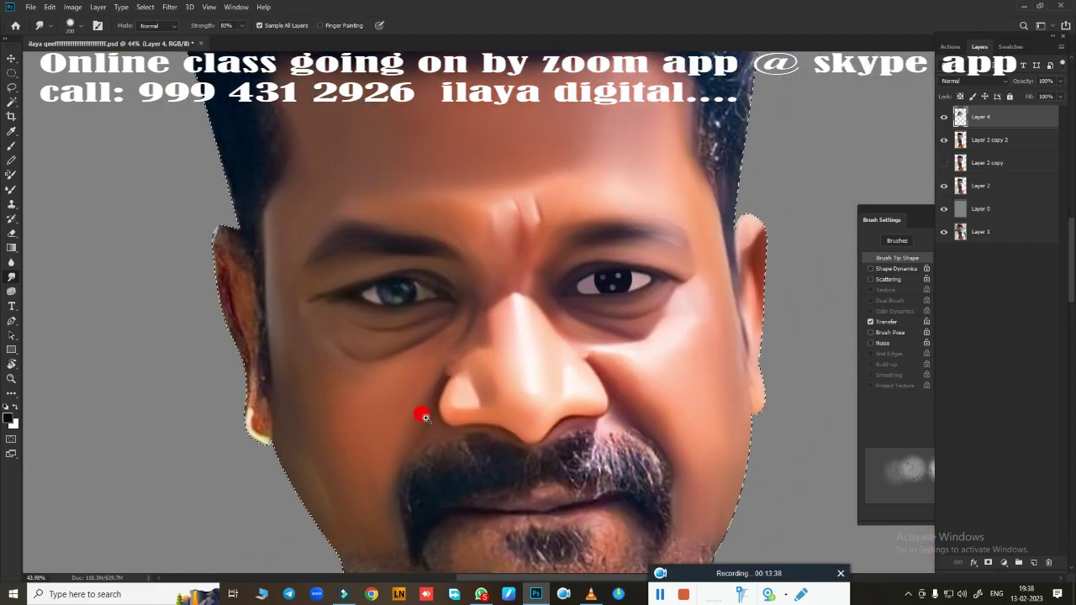
scroll(395, 426, "up", 4)
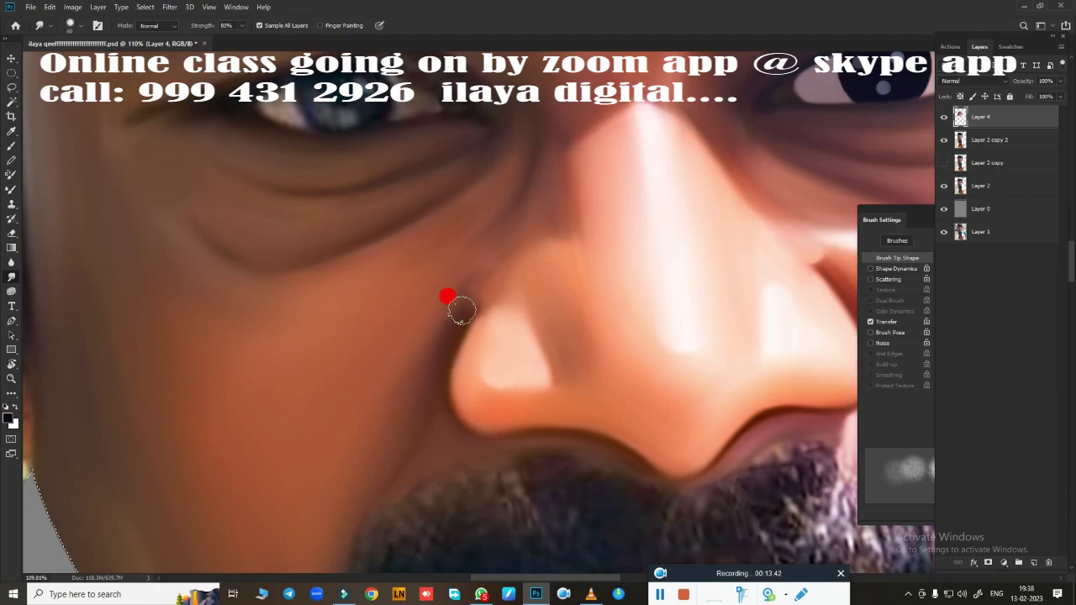
left_click_drag(481, 272, 476, 278)
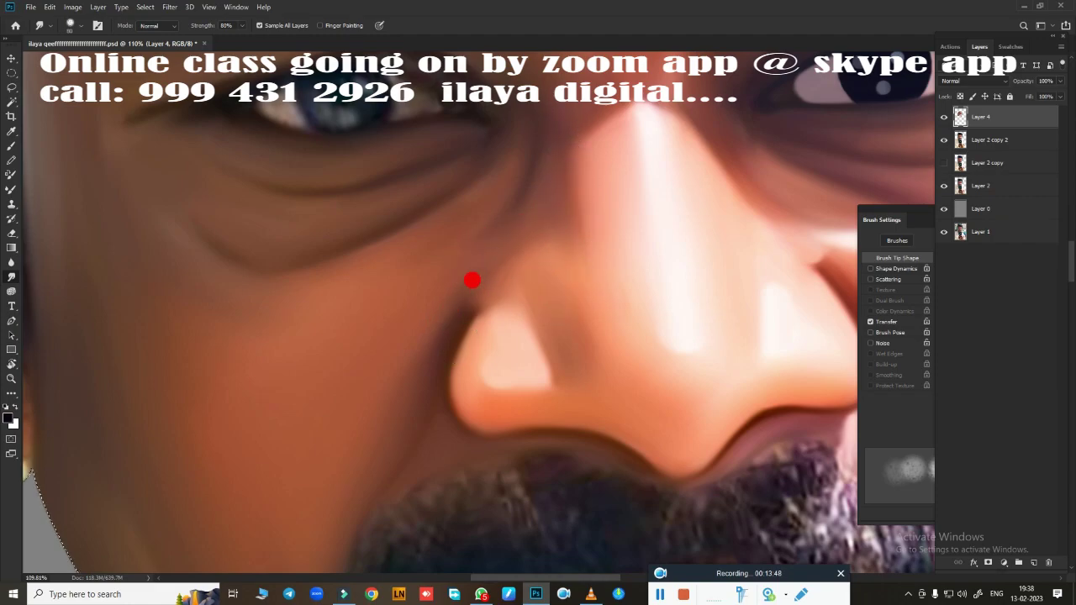
left_click_drag(468, 281, 480, 298)
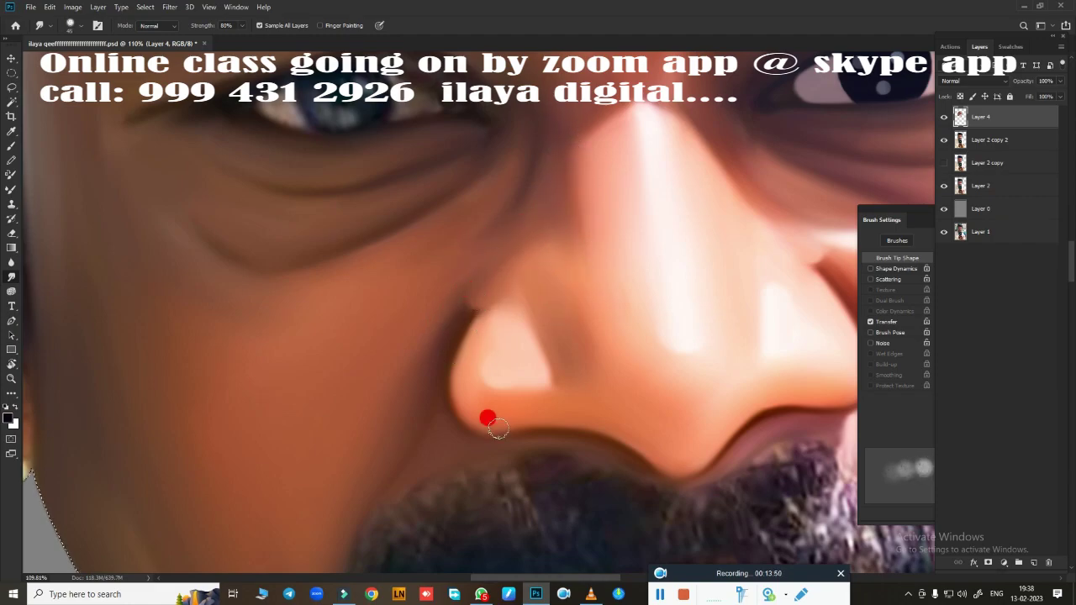
scroll(372, 384, "down", 3)
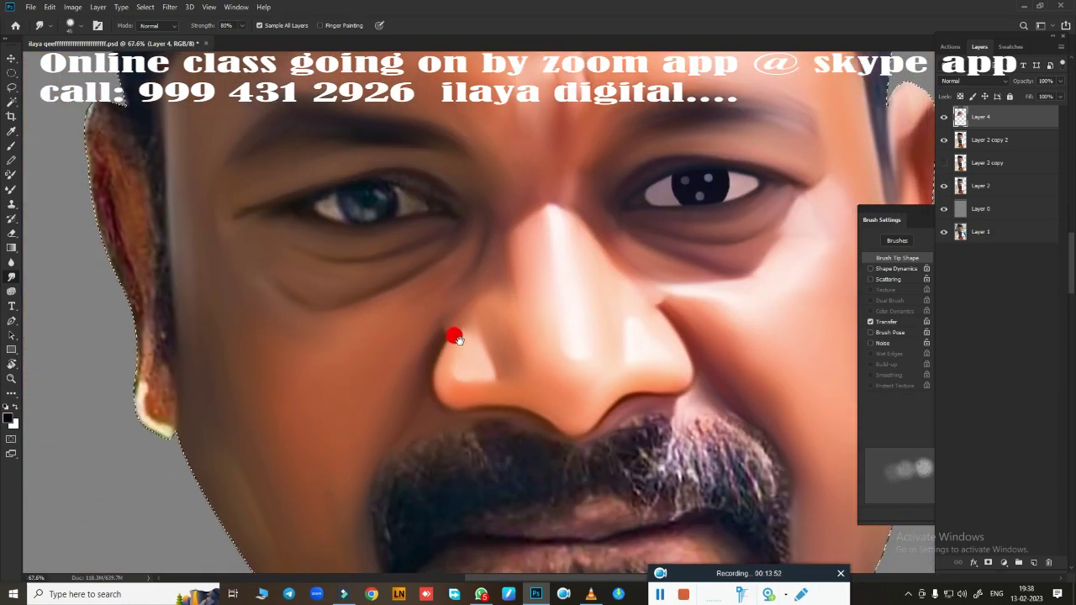
scroll(445, 315, "up", 2)
scroll(593, 311, "up", 2)
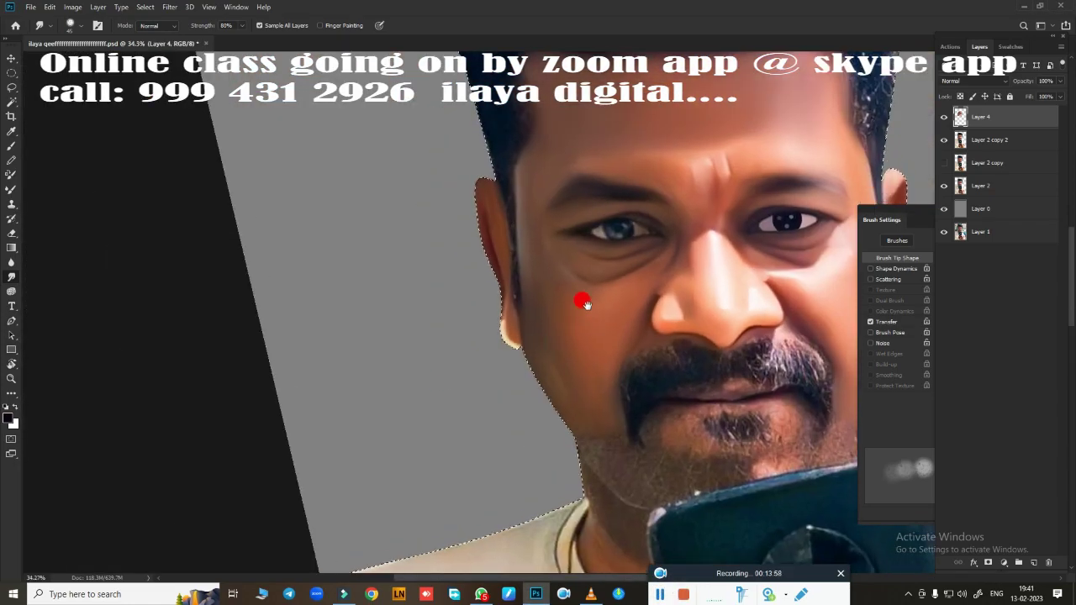
Step: Enlarge the Smudge brush and smooth the cheek near the jaw and below the ear
scroll(582, 302, "up", 1)
scroll(401, 312, "up", 1)
scroll(435, 325, "up", 1)
scroll(514, 264, "up", 1)
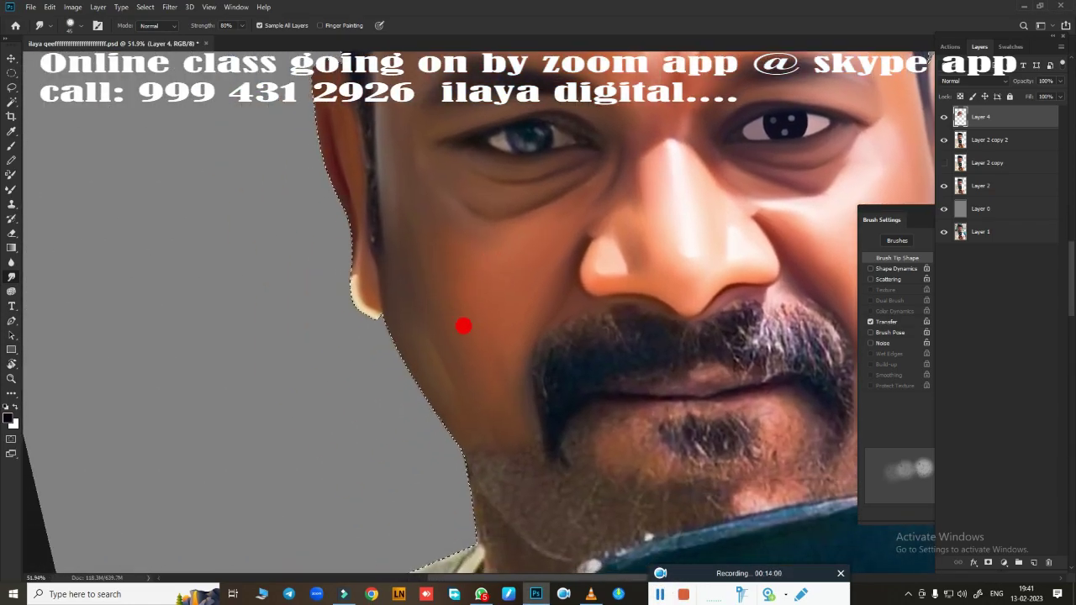
key("bracketright")
key("bracketright")
key("bracketright")
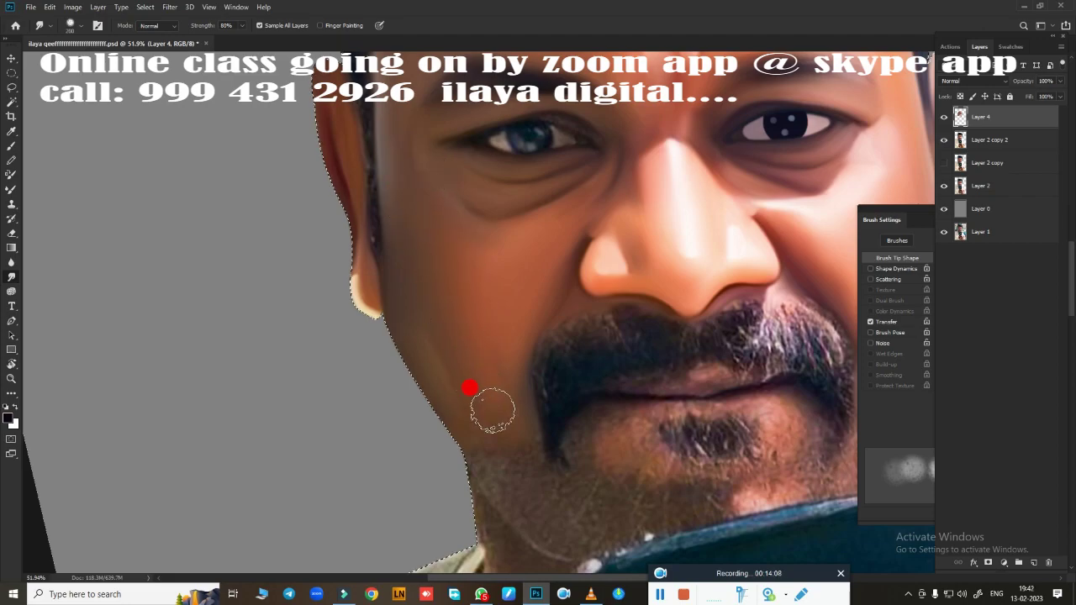
mouse_move(493, 411)
left_mouse_down()
mouse_move(502, 390)
mouse_move(486, 406)
left_mouse_up()
mouse_move(405, 363)
left_mouse_down()
mouse_move(372, 327)
mouse_move(375, 356)
left_mouse_up()
Step: Smudge the side hair edge, the ear's edge and down along the jaw
mouse_move(361, 220)
left_mouse_down()
mouse_move(358, 108)
mouse_move(344, 74)
left_mouse_up()
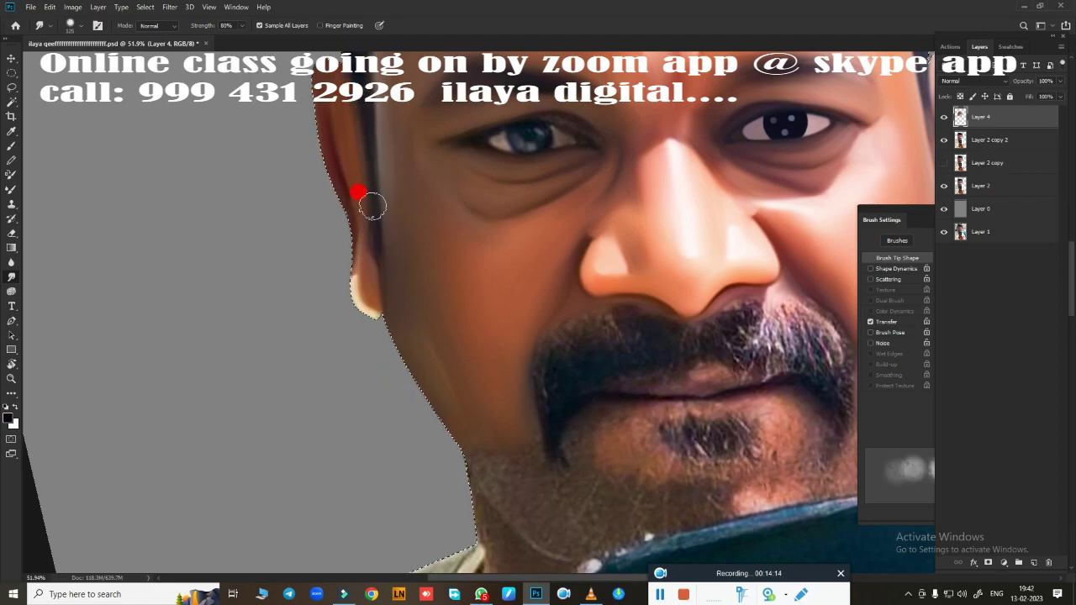
left_click_drag(381, 278, 388, 263)
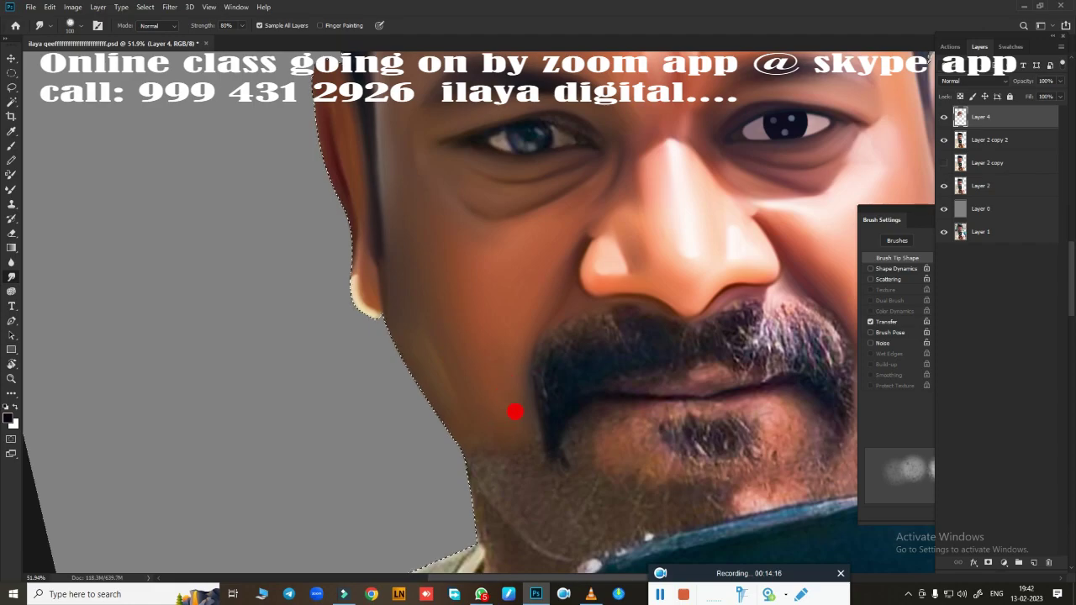
scroll(512, 412, "up", 2)
left_click_drag(310, 329, 308, 342)
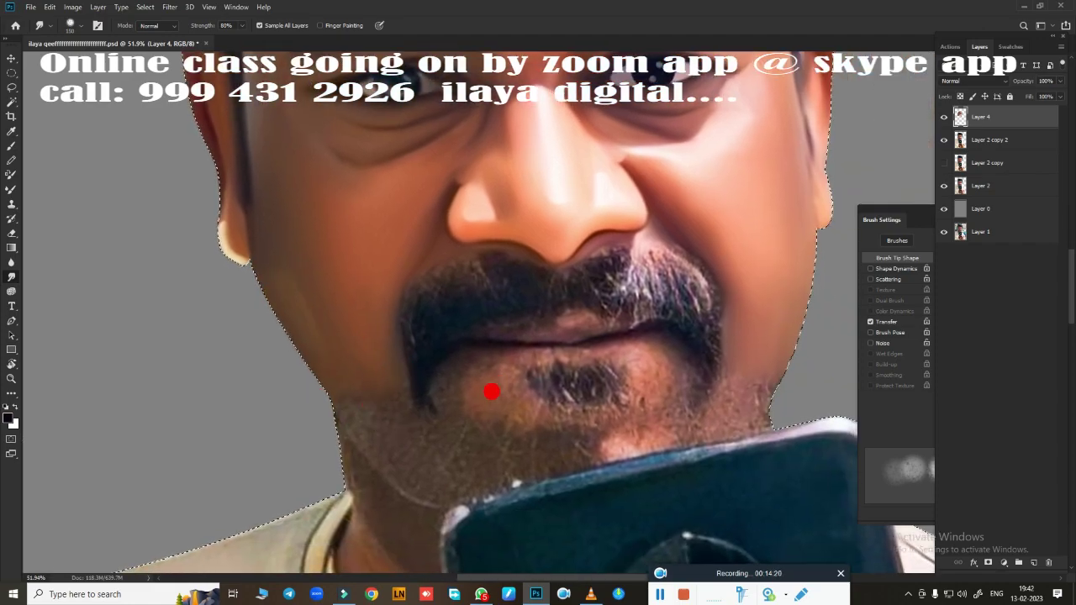
scroll(488, 298, "up", 1)
scroll(409, 224, "up", 2)
scroll(447, 274, "up", 3)
Step: Rotate the canvas to the eye's angle and darken the upper lash line with the Mixer Brush
scroll(447, 274, "up", 2)
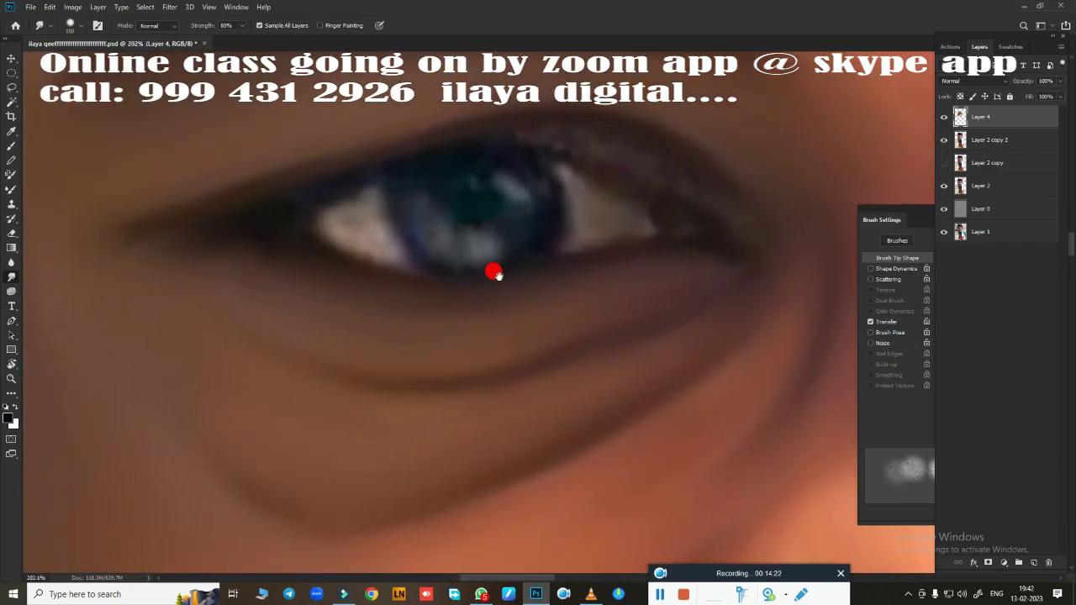
key("r")
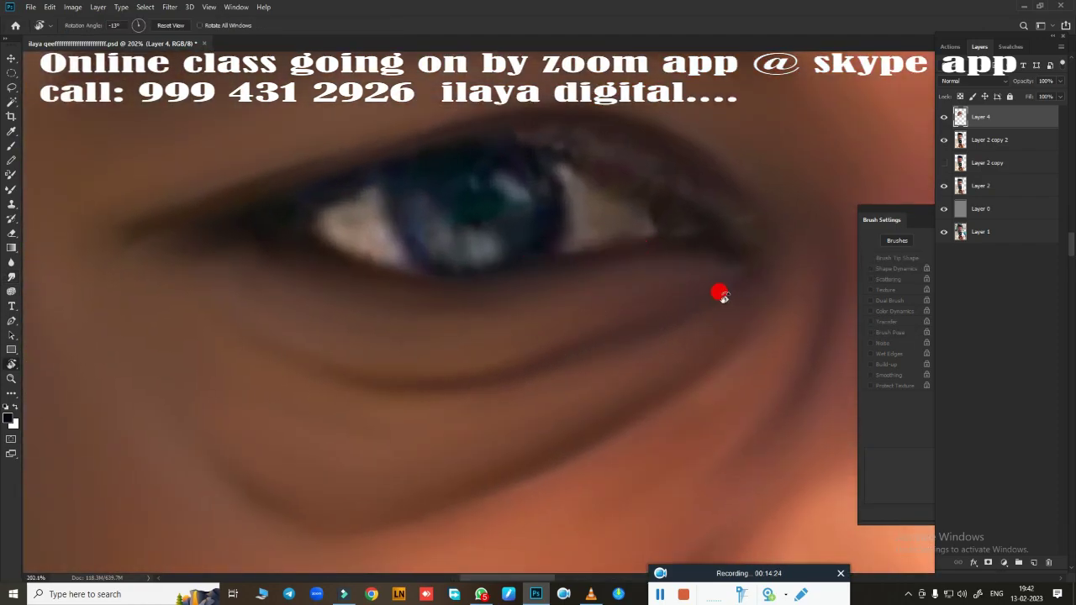
left_click_drag(721, 293, 749, 272)
key("b")
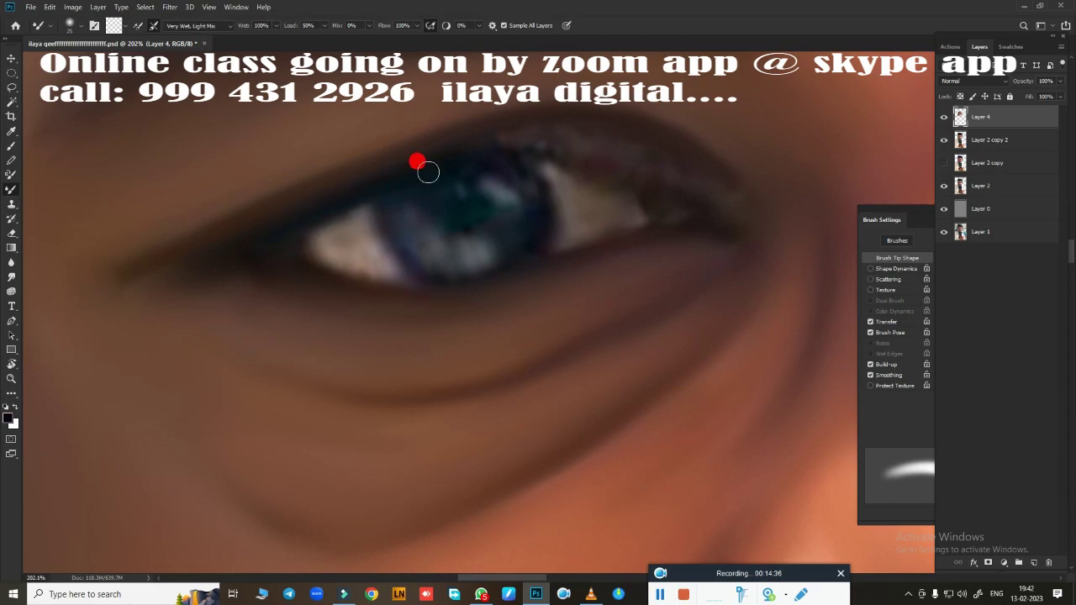
left_click_drag(511, 155, 580, 153)
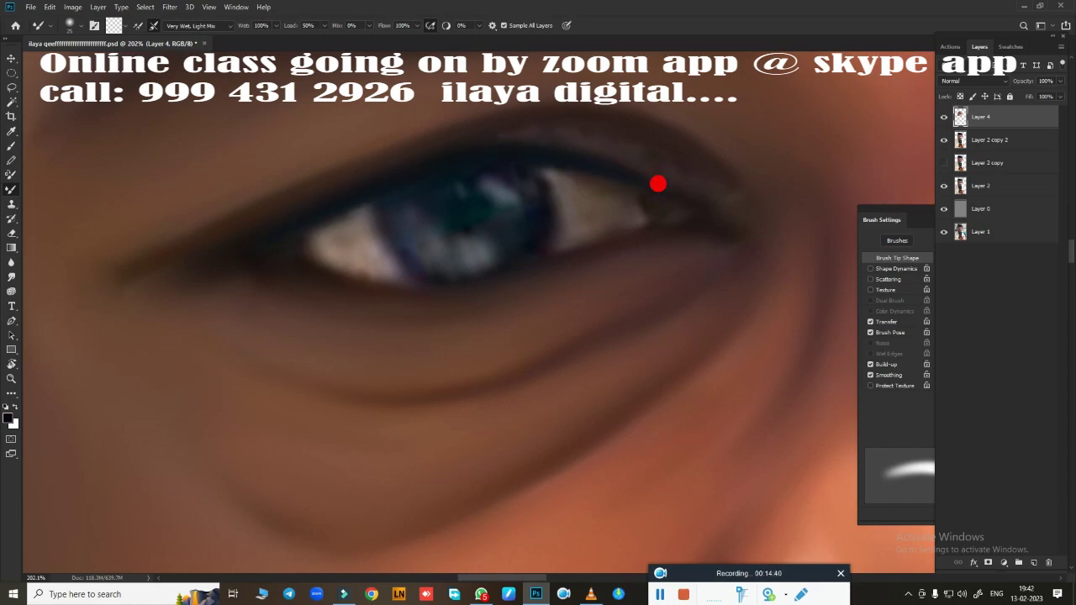
left_click_drag(615, 171, 645, 173)
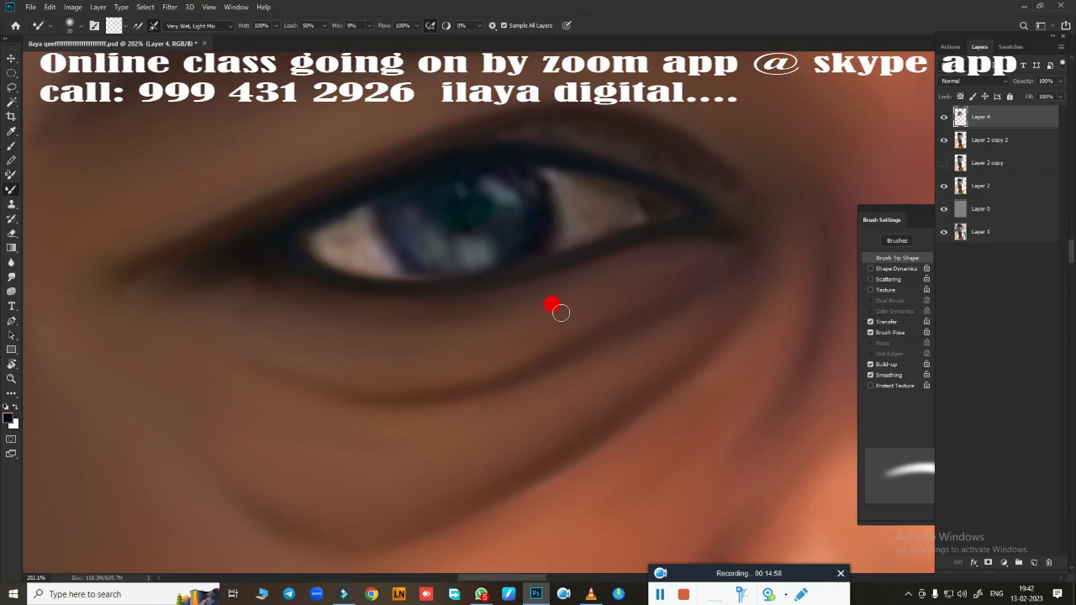
Step: Draw an elliptical selection around the iris
key("m")
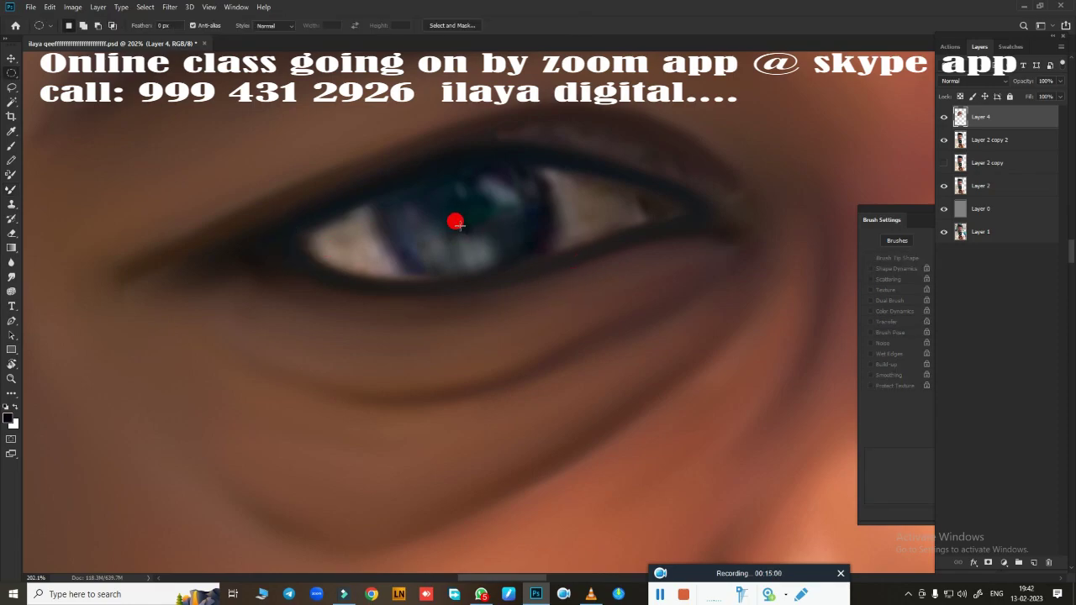
left_click_drag(453, 216, 614, 406)
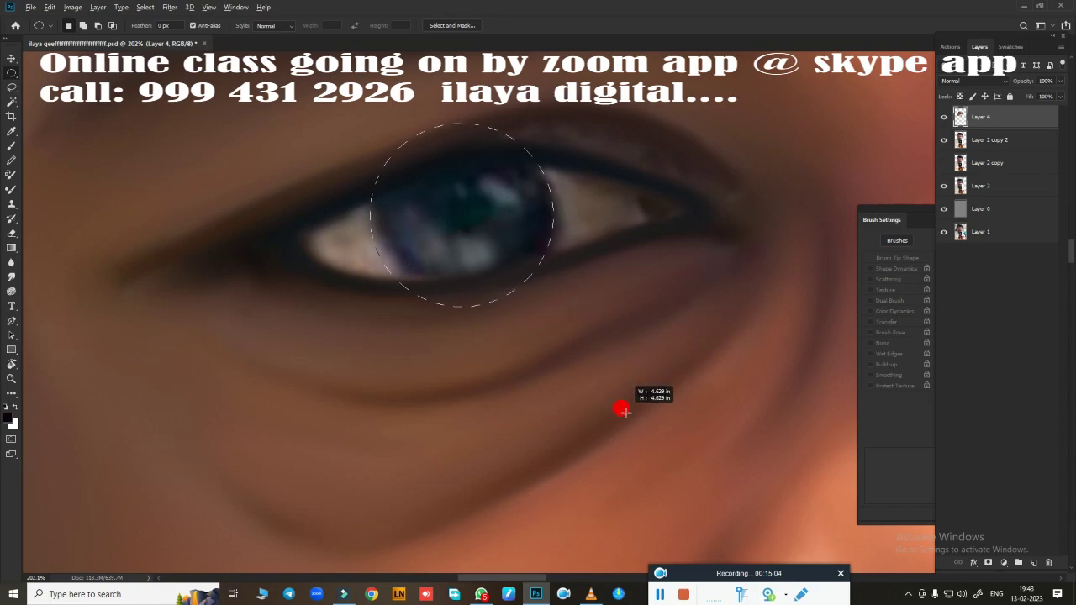
left_click_drag(615, 406, 620, 408)
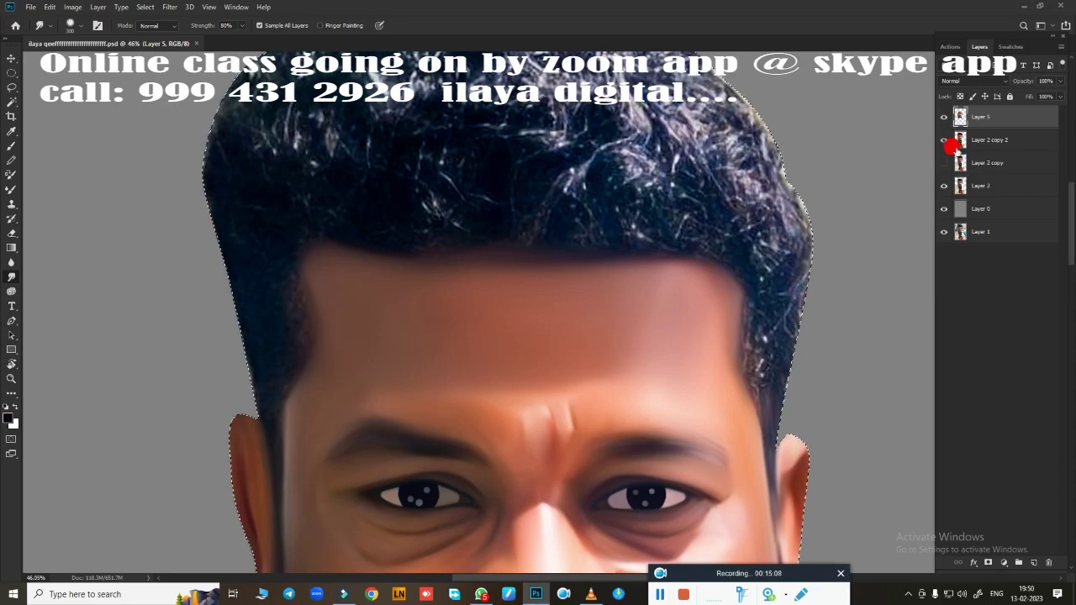
Step: Shrink the Smudge brush and smear the left hairline down into smooth strands
mouse_move(398, 328)
left_mouse_down()
mouse_move(432, 328)
mouse_move(625, 230)
left_mouse_up()
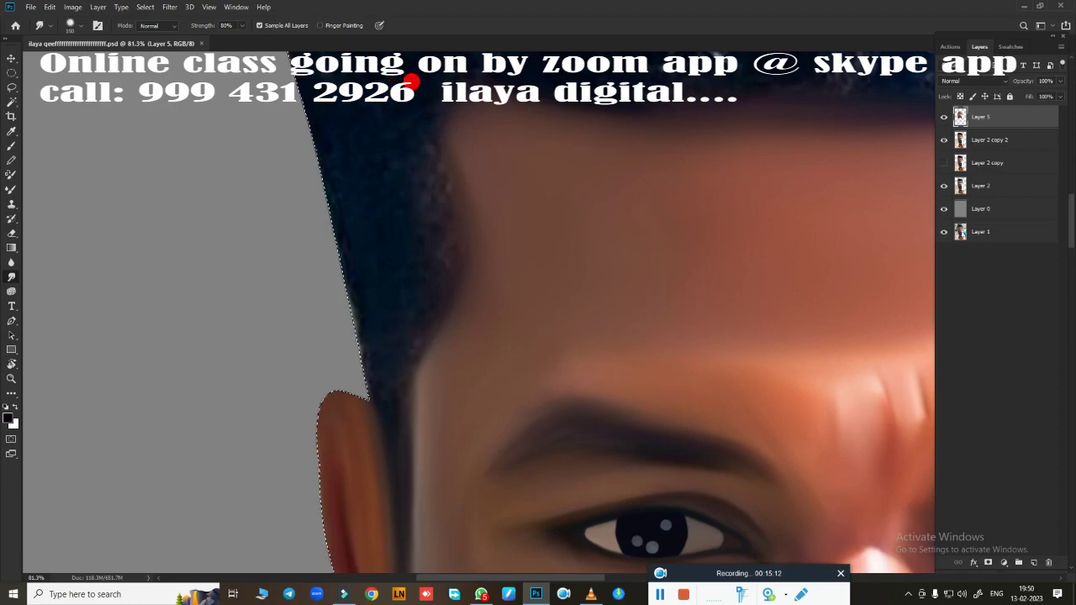
key("bracketleft")
key("bracketleft")
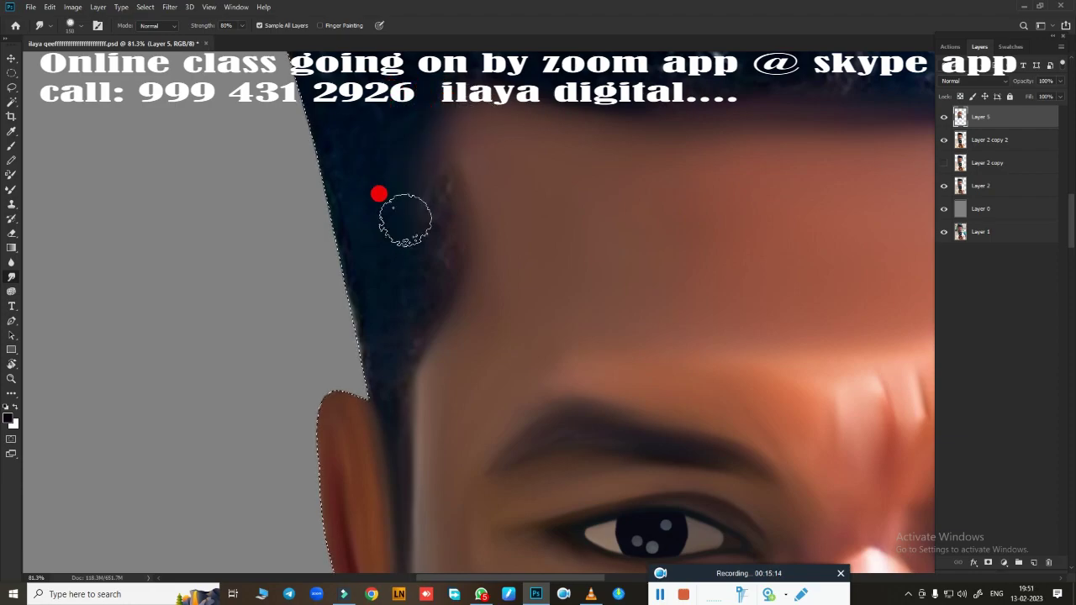
mouse_move(473, 124)
left_mouse_down()
mouse_move(418, 311)
mouse_move(455, 174)
left_mouse_up()
left_click_drag(426, 283, 391, 313)
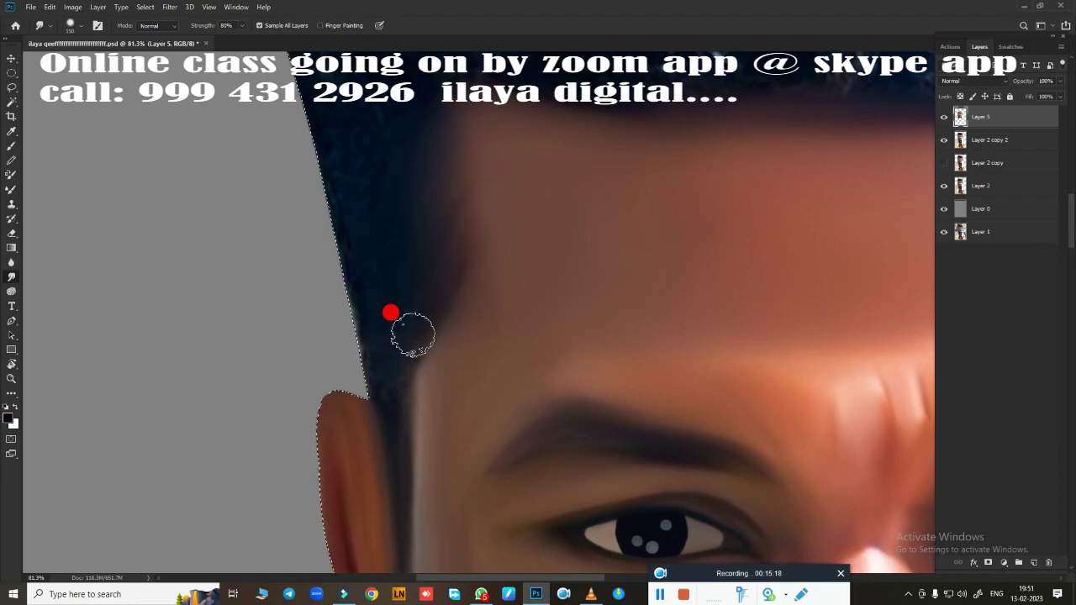
mouse_move(365, 394)
left_mouse_down()
mouse_move(322, 297)
mouse_move(322, 253)
left_mouse_up()
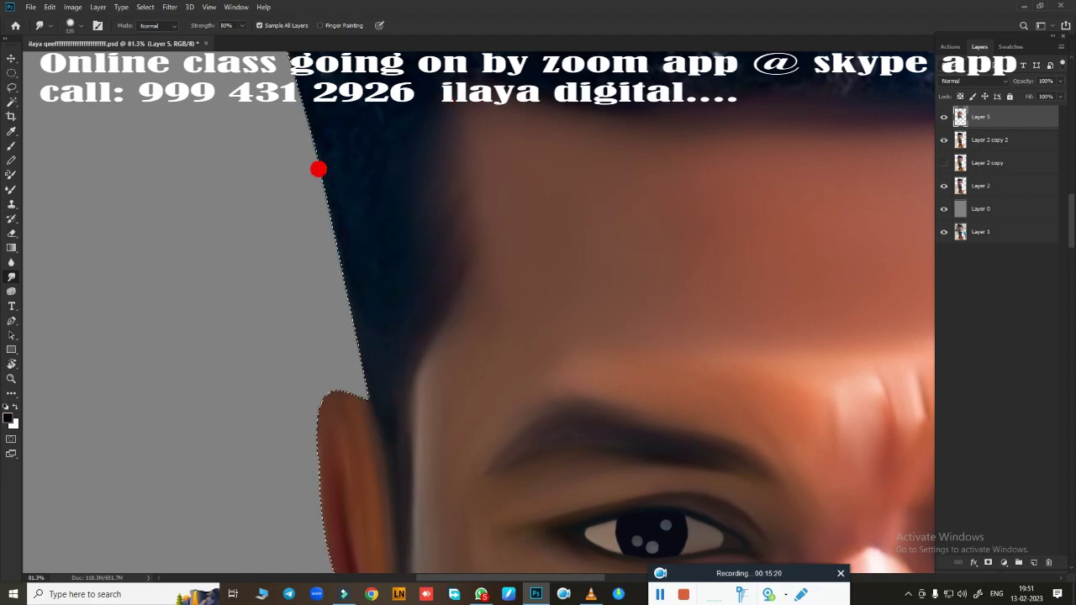
mouse_move(340, 190)
left_mouse_down()
mouse_move(409, 168)
mouse_move(331, 243)
left_mouse_up()
mouse_move(359, 197)
left_mouse_down()
mouse_move(375, 299)
mouse_move(447, 447)
left_mouse_up()
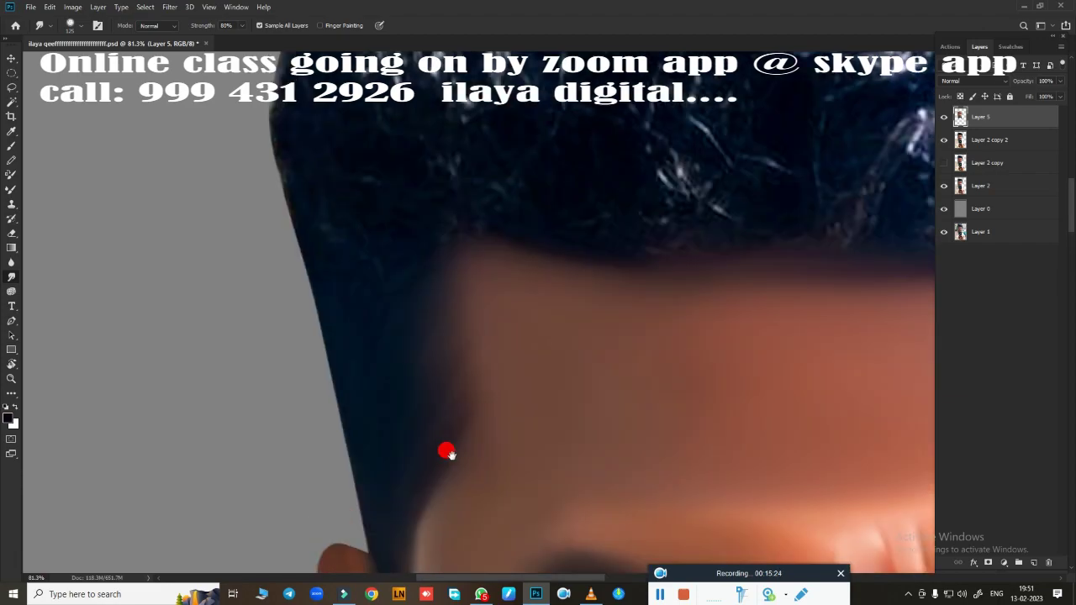
Step: Smooth the hair's left contour and upper-left edge into flowing dark streaks
mouse_move(383, 319)
left_mouse_down()
mouse_move(351, 348)
mouse_move(363, 286)
left_mouse_up()
mouse_move(289, 238)
left_mouse_down()
mouse_move(300, 360)
mouse_move(452, 390)
mouse_move(293, 325)
mouse_move(245, 347)
left_mouse_up()
scroll(452, 389, "up", 3)
mouse_move(157, 361)
left_mouse_down()
mouse_move(108, 428)
mouse_move(171, 363)
mouse_move(113, 303)
mouse_move(113, 207)
mouse_move(228, 132)
mouse_move(140, 294)
mouse_move(125, 227)
mouse_move(156, 281)
mouse_move(176, 183)
mouse_move(199, 224)
mouse_move(233, 205)
mouse_move(283, 283)
mouse_move(159, 264)
mouse_move(137, 273)
mouse_move(274, 380)
mouse_move(241, 278)
mouse_move(329, 231)
mouse_move(312, 154)
mouse_move(346, 225)
mouse_move(375, 233)
mouse_move(394, 259)
mouse_move(317, 278)
mouse_move(307, 415)
left_mouse_up()
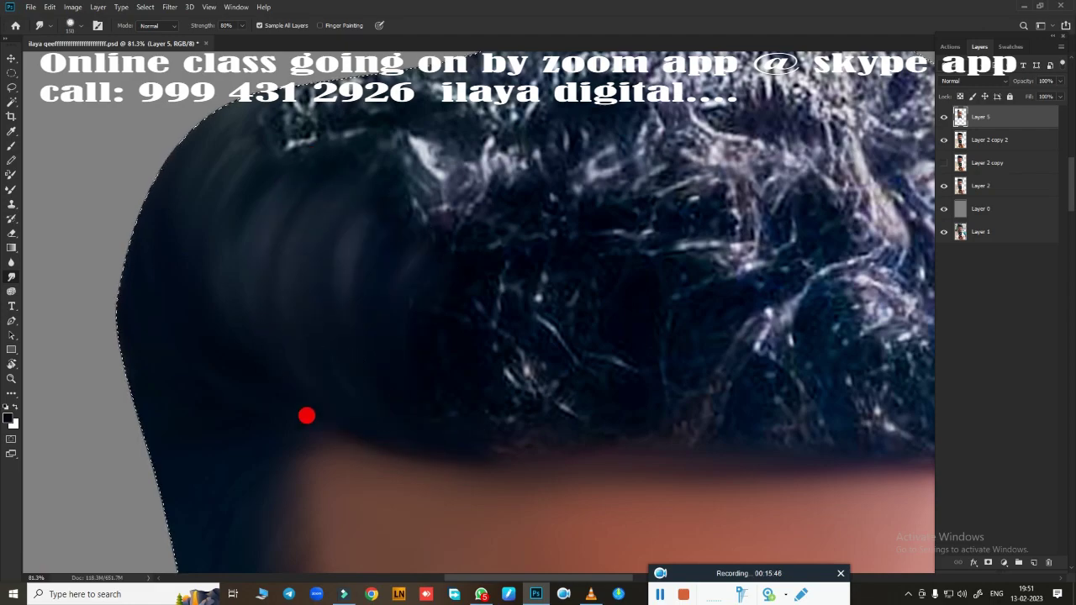
mouse_move(437, 438)
left_mouse_down()
mouse_move(493, 382)
mouse_move(481, 348)
left_mouse_up()
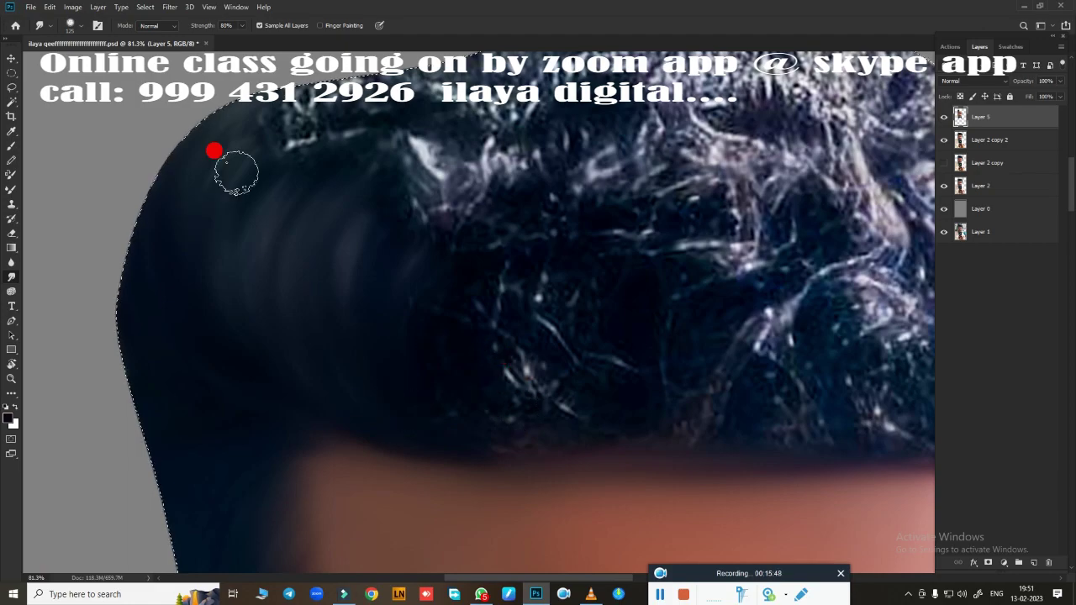
mouse_move(236, 173)
left_mouse_down()
mouse_move(228, 197)
mouse_move(255, 188)
mouse_move(281, 115)
mouse_move(238, 138)
left_mouse_up()
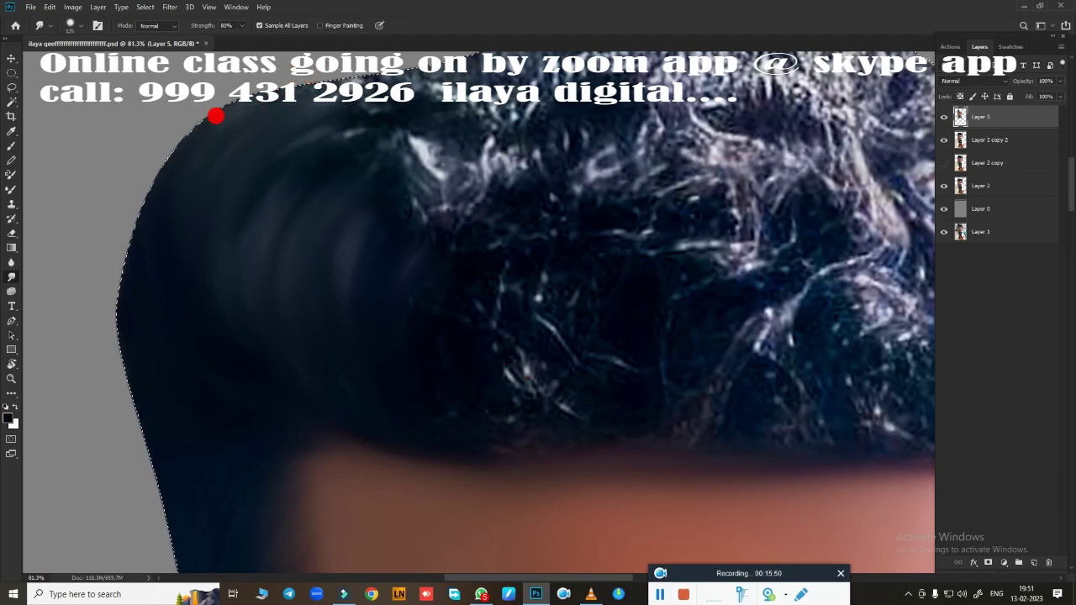
mouse_move(328, 112)
left_mouse_down()
mouse_move(457, 216)
mouse_move(328, 353)
left_mouse_up()
scroll(504, 357, "right", 5)
scroll(737, 407, "up", 1)
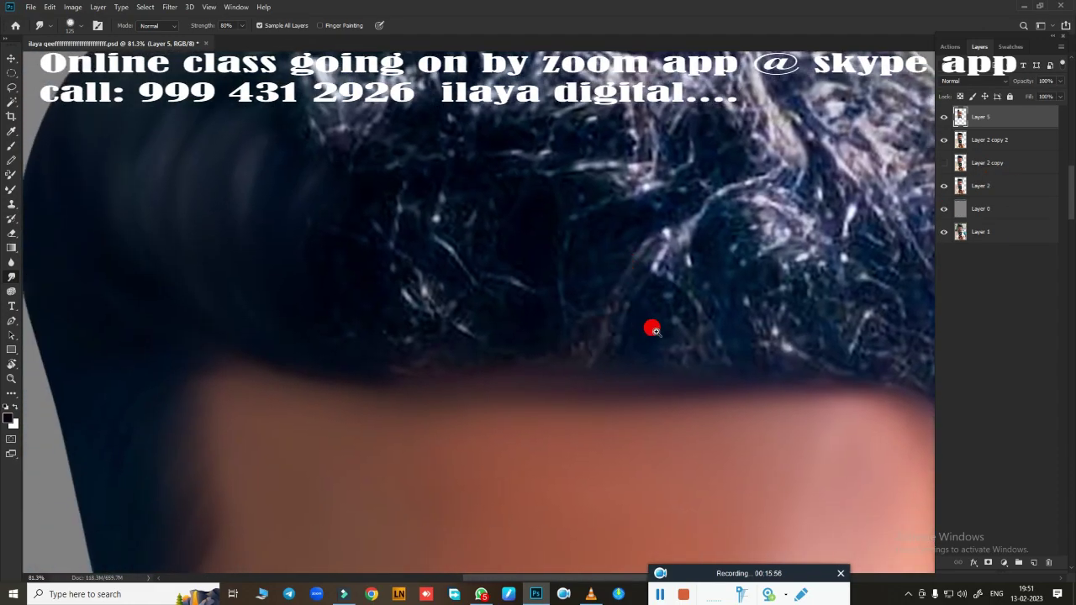
Step: Smear the top hair and the sparkly strands along the face edge into smooth streaks
scroll(651, 324, "down", 3)
scroll(632, 341, "up", 2)
scroll(632, 341, "down", 2)
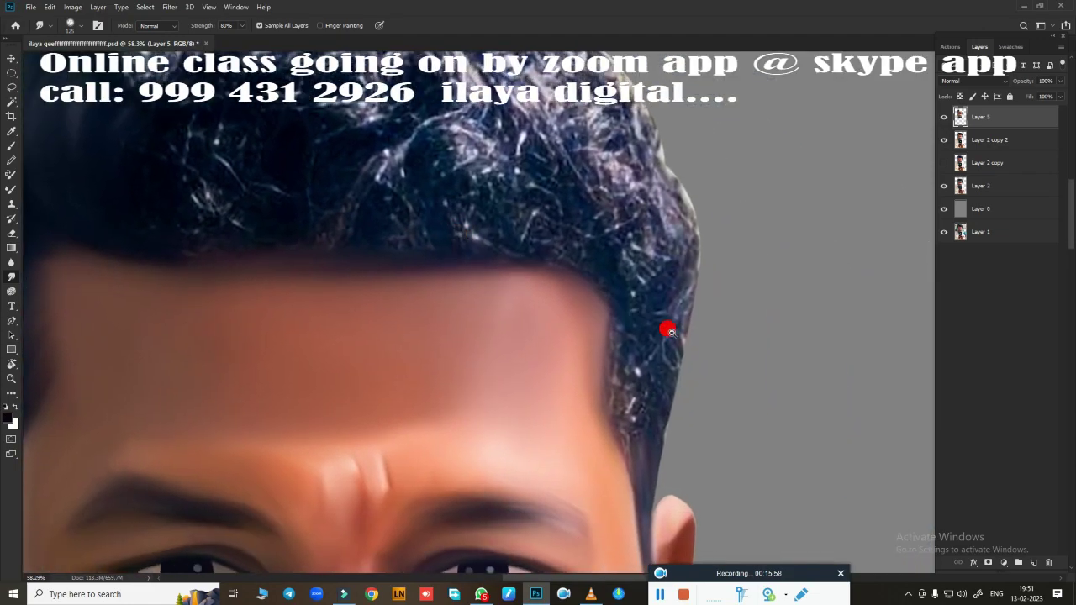
scroll(665, 327, "up", 2)
scroll(682, 331, "up", 2)
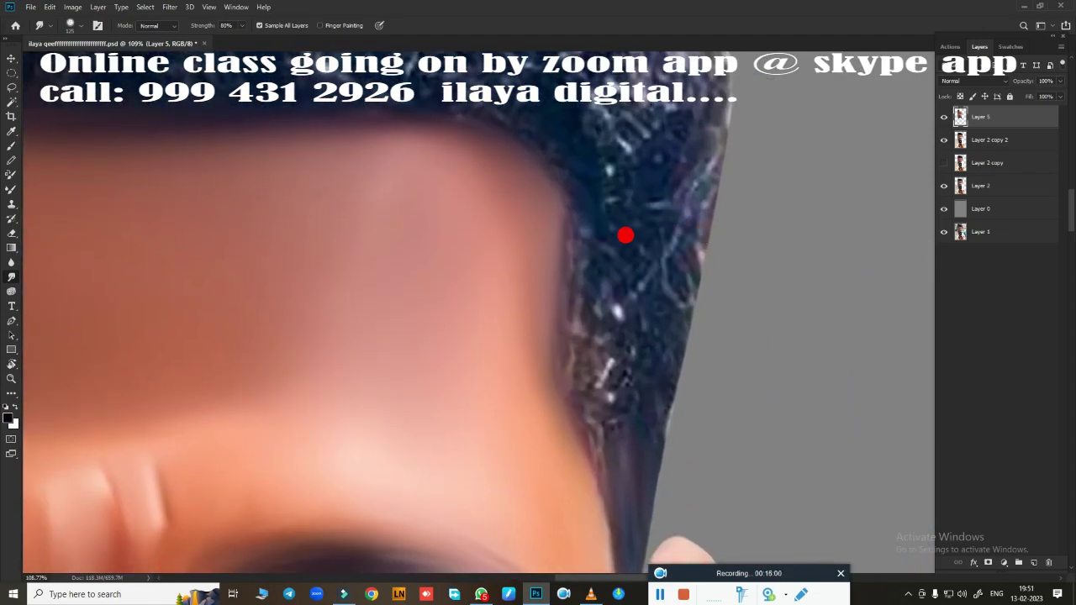
mouse_move(616, 176)
left_mouse_down()
mouse_move(668, 261)
mouse_move(675, 191)
left_mouse_up()
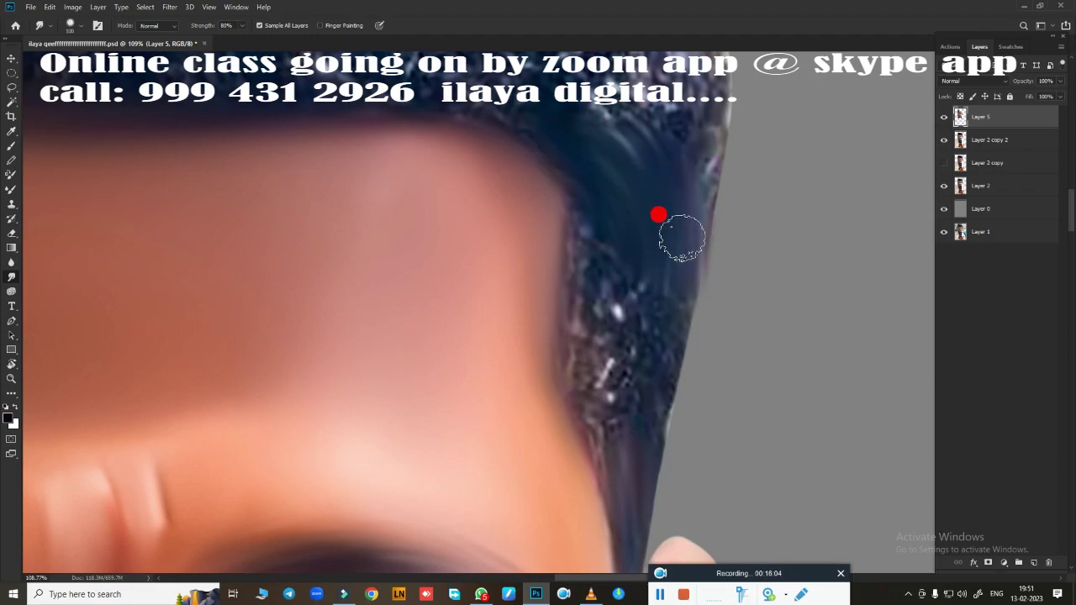
left_click_drag(669, 378, 655, 383)
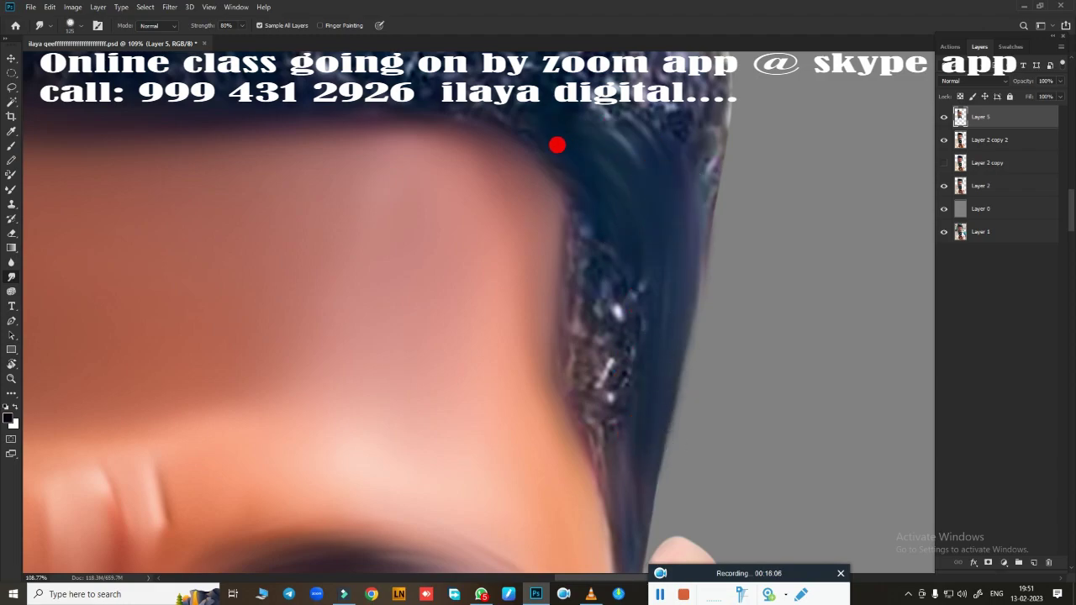
mouse_move(587, 176)
left_mouse_down()
mouse_move(576, 328)
mouse_move(557, 336)
mouse_move(584, 413)
mouse_move(598, 264)
mouse_move(646, 251)
left_mouse_up()
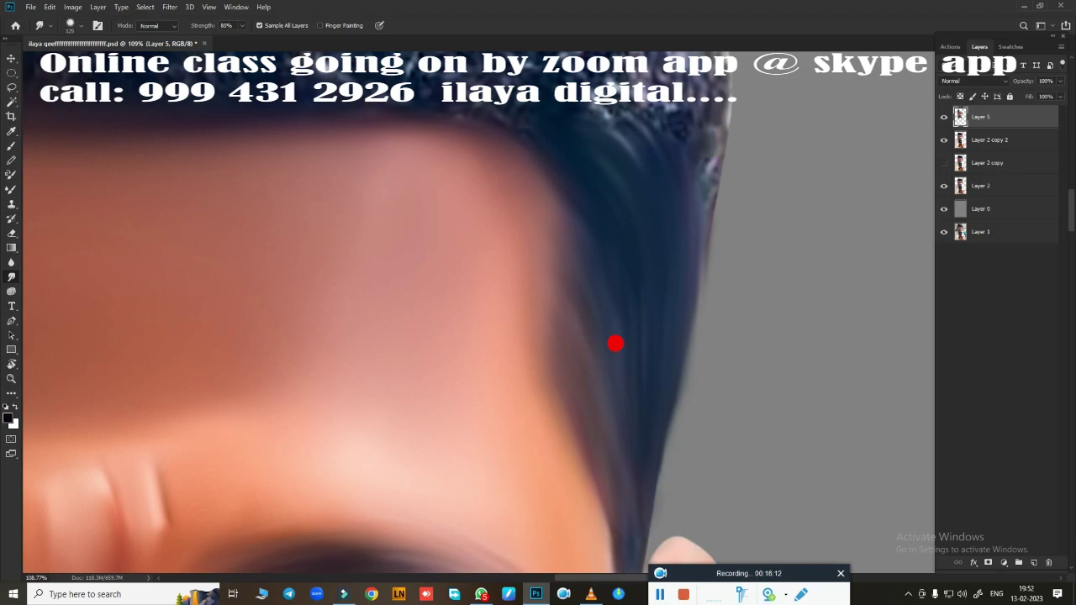
Step: Smudge the right hair edge on Layer 5 into flowing dark streaks
scroll(626, 320, "up", 2)
scroll(639, 291, "up", 2)
mouse_move(634, 317)
left_mouse_down()
mouse_move(723, 342)
mouse_move(728, 428)
mouse_move(719, 369)
left_mouse_up()
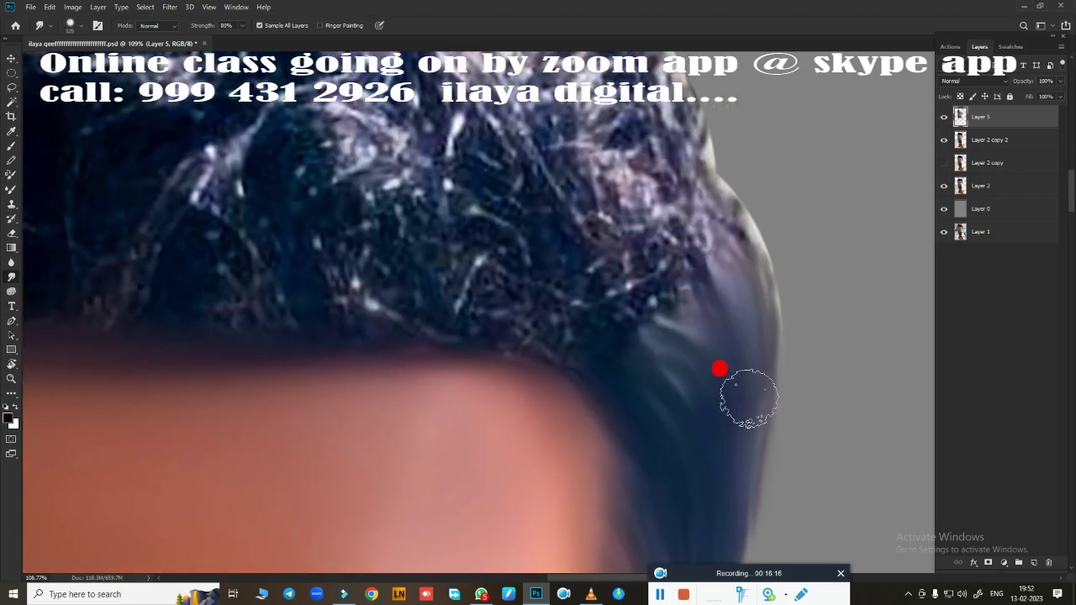
mouse_move(766, 327)
left_mouse_down()
mouse_move(732, 252)
mouse_move(714, 320)
mouse_move(712, 272)
mouse_move(695, 257)
mouse_move(699, 325)
mouse_move(637, 291)
mouse_move(592, 301)
mouse_move(603, 378)
mouse_move(650, 328)
left_mouse_up()
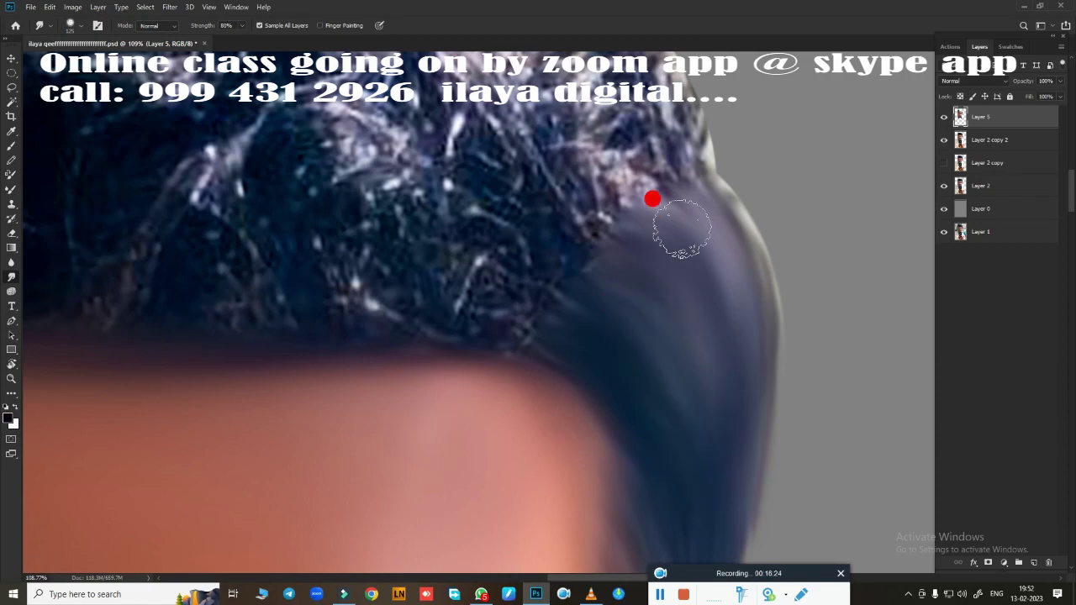
Step: Zoom to the front hairline and smooth the hair along the forehead edge
scroll(586, 297, "down", 2)
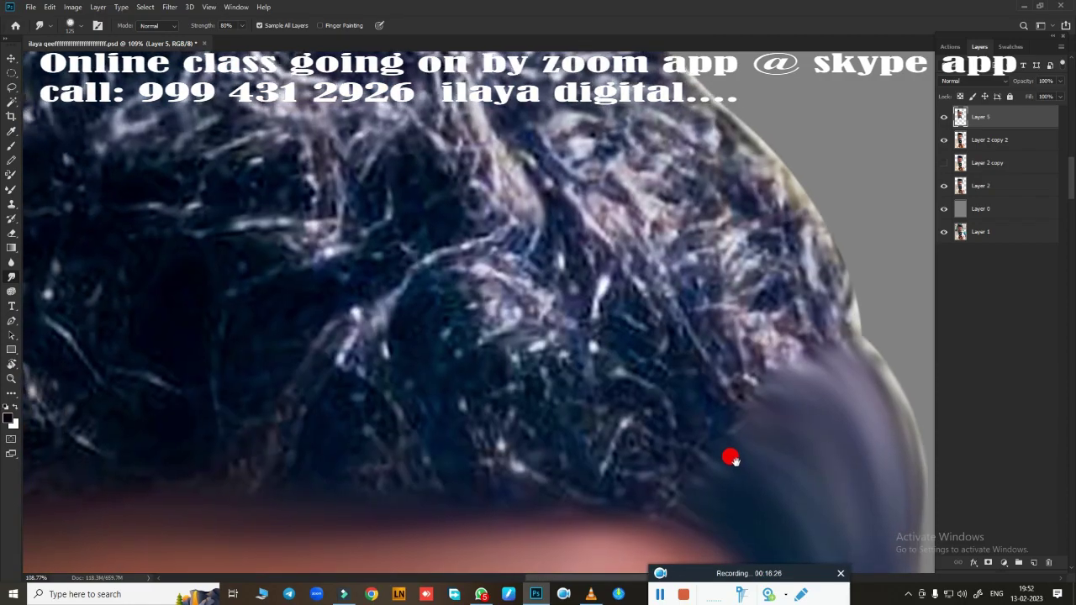
scroll(728, 457, "down", 1)
scroll(714, 387, "down", 2)
scroll(714, 320, "down", 1)
scroll(675, 282, "up", 2)
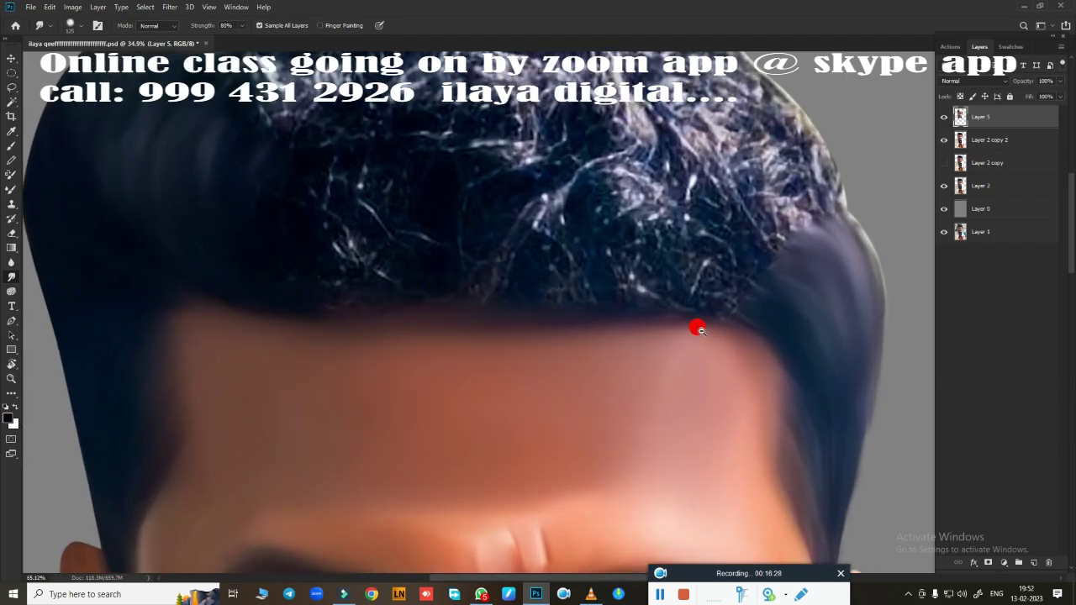
scroll(697, 325, "up", 1)
scroll(707, 327, "up", 1)
left_click_drag(726, 341, 627, 407)
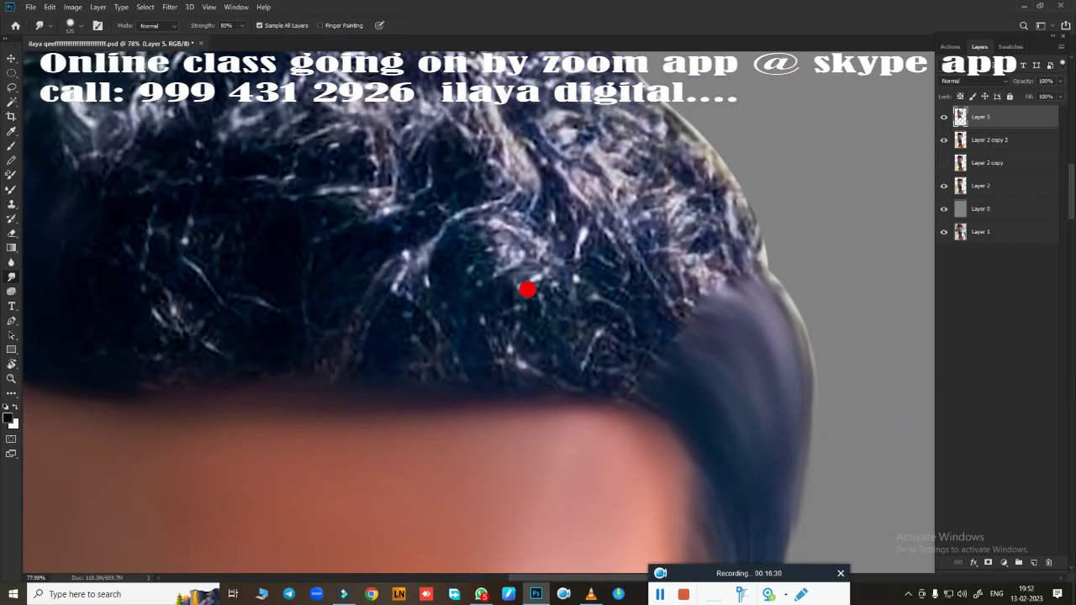
scroll(480, 345, "up", 1)
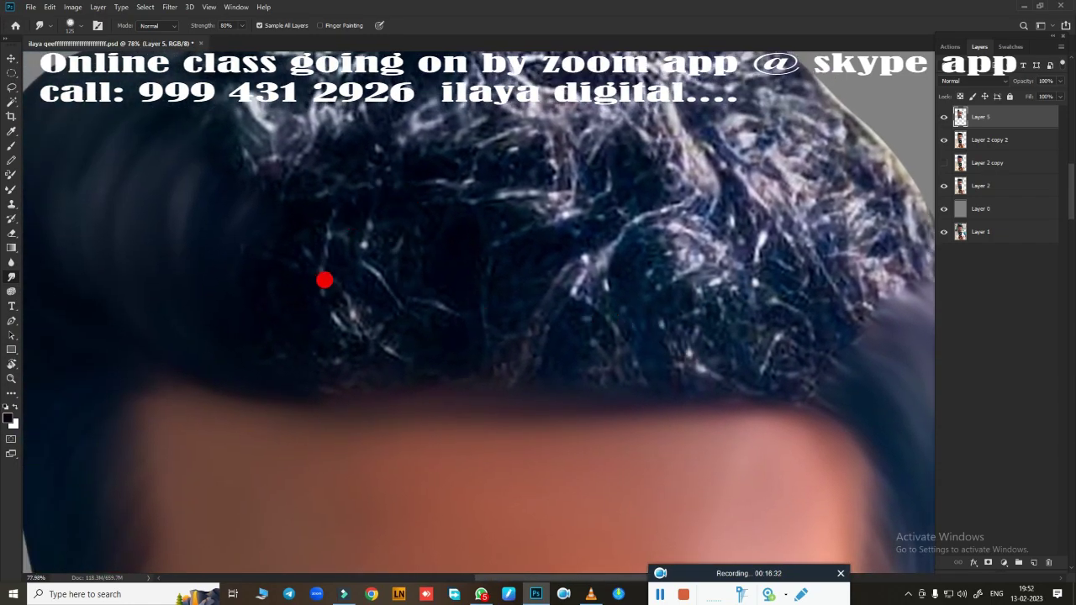
mouse_move(267, 310)
left_mouse_down()
mouse_move(308, 307)
mouse_move(379, 274)
mouse_move(370, 255)
mouse_move(403, 307)
mouse_move(438, 252)
mouse_move(443, 206)
mouse_move(479, 159)
mouse_move(332, 183)
mouse_move(230, 278)
mouse_move(244, 306)
left_mouse_up()
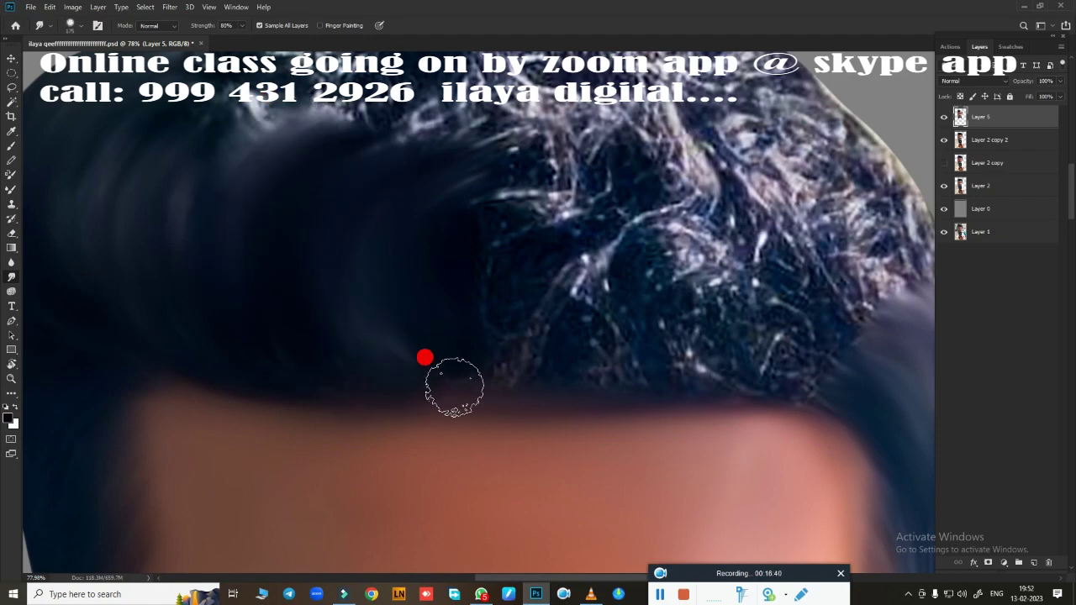
mouse_move(454, 387)
left_mouse_down()
mouse_move(433, 338)
mouse_move(473, 341)
left_mouse_up()
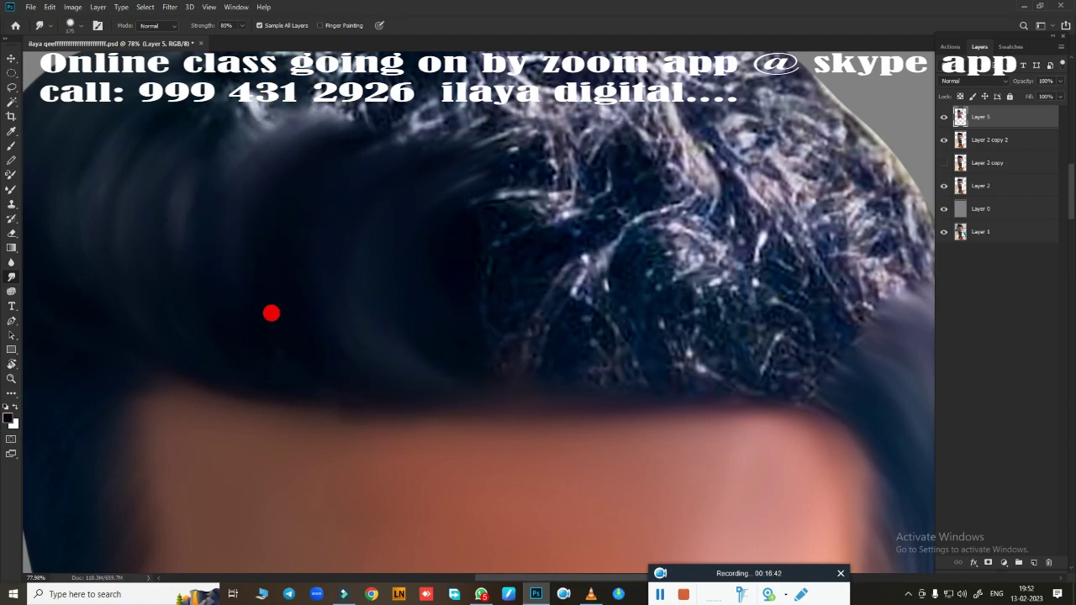
mouse_move(519, 177)
left_mouse_down()
mouse_move(507, 159)
mouse_move(442, 262)
mouse_move(488, 265)
mouse_move(512, 295)
mouse_move(541, 286)
mouse_move(507, 346)
mouse_move(553, 319)
left_mouse_up()
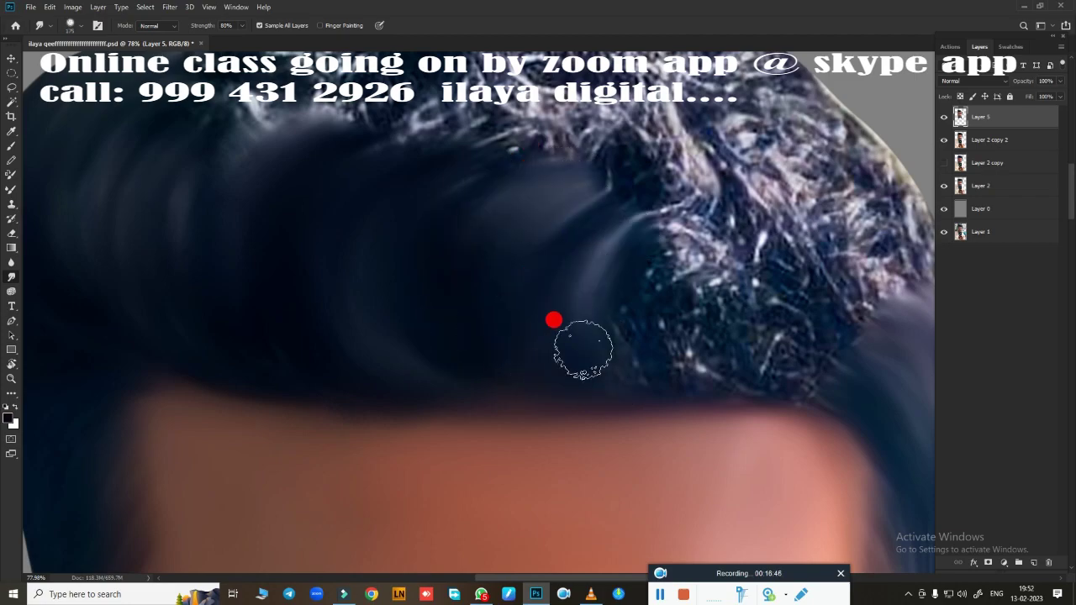
left_click_drag(374, 289, 243, 381)
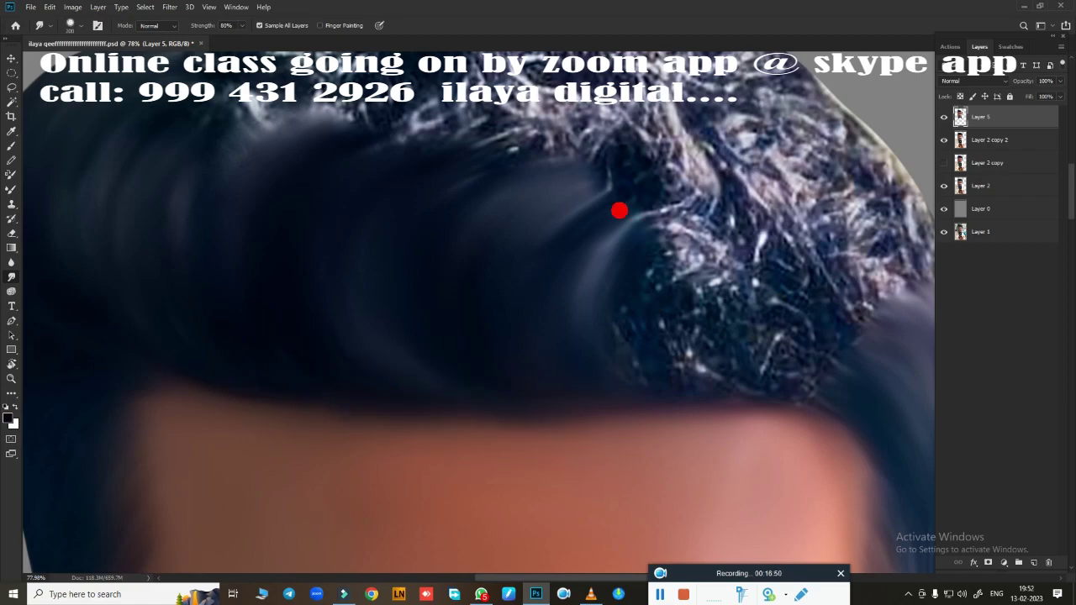
Step: Sweep dark hair up over the bright strands on the right and smooth the edge bump
mouse_move(619, 211)
left_mouse_down()
mouse_move(606, 274)
mouse_move(627, 314)
mouse_move(601, 257)
mouse_move(633, 296)
mouse_move(663, 283)
mouse_move(716, 218)
mouse_move(666, 326)
left_mouse_up()
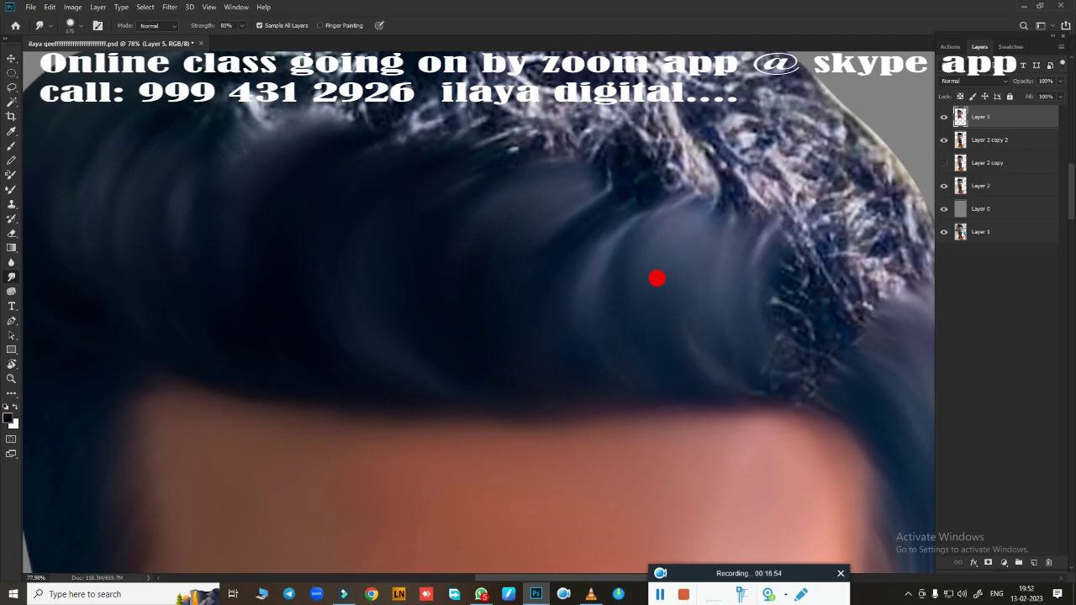
left_click_drag(657, 278, 655, 320)
mouse_move(646, 405)
left_mouse_down()
mouse_move(462, 433)
mouse_move(609, 383)
left_mouse_up()
mouse_move(588, 336)
left_mouse_down()
mouse_move(541, 193)
mouse_move(557, 216)
mouse_move(592, 228)
mouse_move(579, 175)
mouse_move(591, 161)
mouse_move(671, 240)
mouse_move(646, 298)
left_mouse_up()
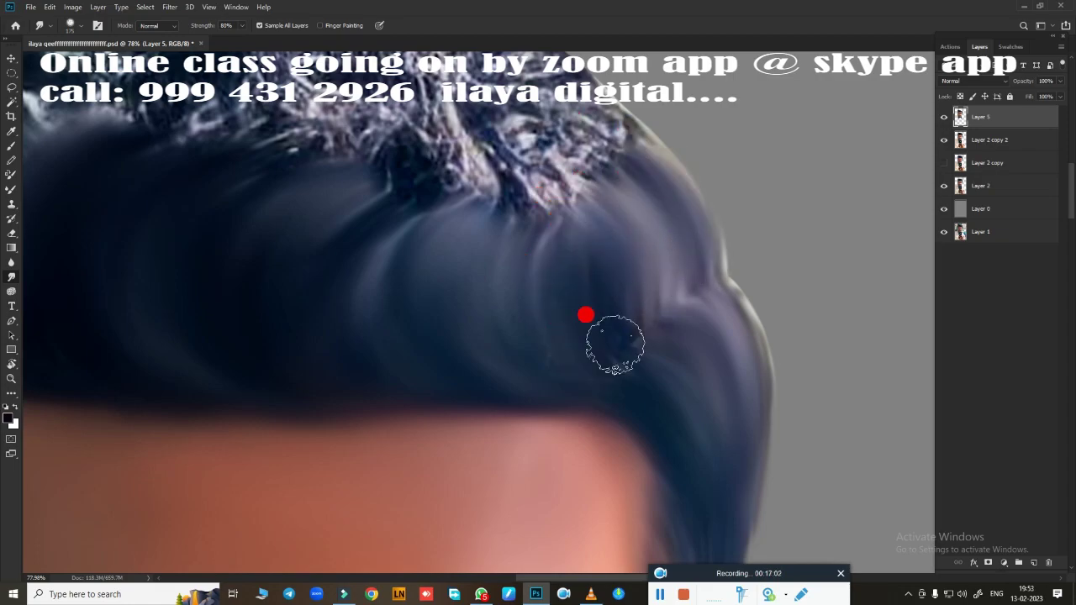
mouse_move(616, 345)
left_mouse_down()
mouse_move(632, 349)
mouse_move(673, 257)
mouse_move(691, 298)
mouse_move(619, 355)
mouse_move(547, 317)
mouse_move(661, 440)
left_mouse_up()
mouse_move(589, 329)
left_mouse_down()
mouse_move(558, 230)
mouse_move(530, 205)
mouse_move(414, 183)
mouse_move(305, 197)
mouse_move(279, 161)
mouse_move(207, 178)
mouse_move(151, 329)
mouse_move(188, 272)
mouse_move(310, 219)
mouse_move(217, 269)
mouse_move(166, 389)
mouse_move(164, 253)
left_mouse_up()
Step: Smooth the light strands and dark spot near the parting, plus the right outer edge
mouse_move(263, 239)
left_mouse_down()
mouse_move(219, 339)
mouse_move(247, 355)
mouse_move(337, 266)
mouse_move(408, 220)
mouse_move(500, 230)
mouse_move(594, 259)
mouse_move(401, 250)
left_mouse_up()
left_click_drag(688, 312, 601, 306)
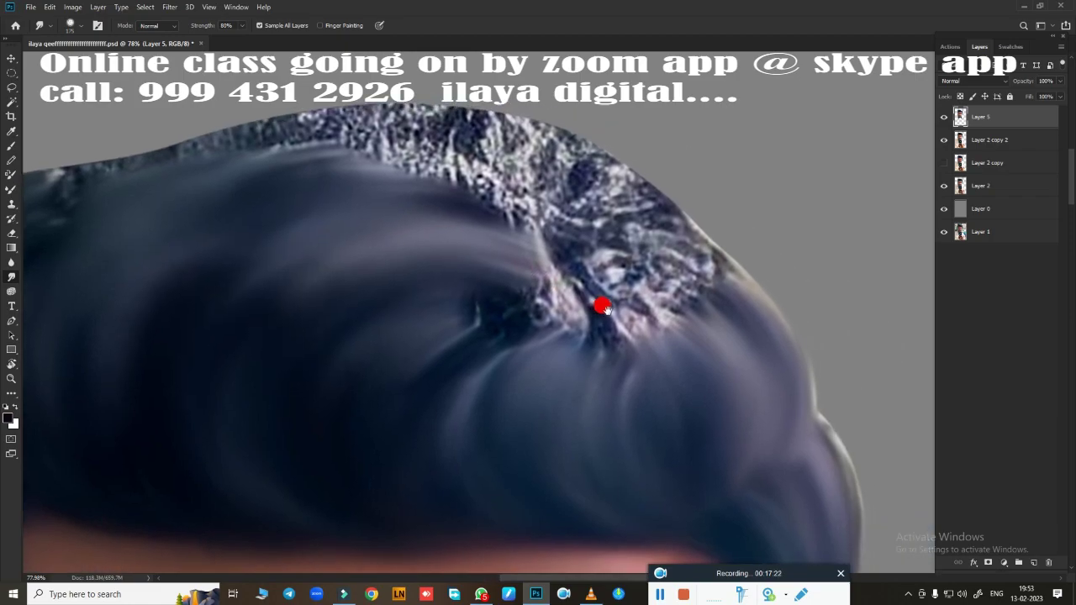
mouse_move(531, 202)
left_mouse_down()
mouse_move(631, 279)
mouse_move(630, 224)
mouse_move(608, 180)
mouse_move(668, 266)
mouse_move(502, 235)
mouse_move(577, 272)
mouse_move(564, 264)
mouse_move(583, 354)
left_mouse_up()
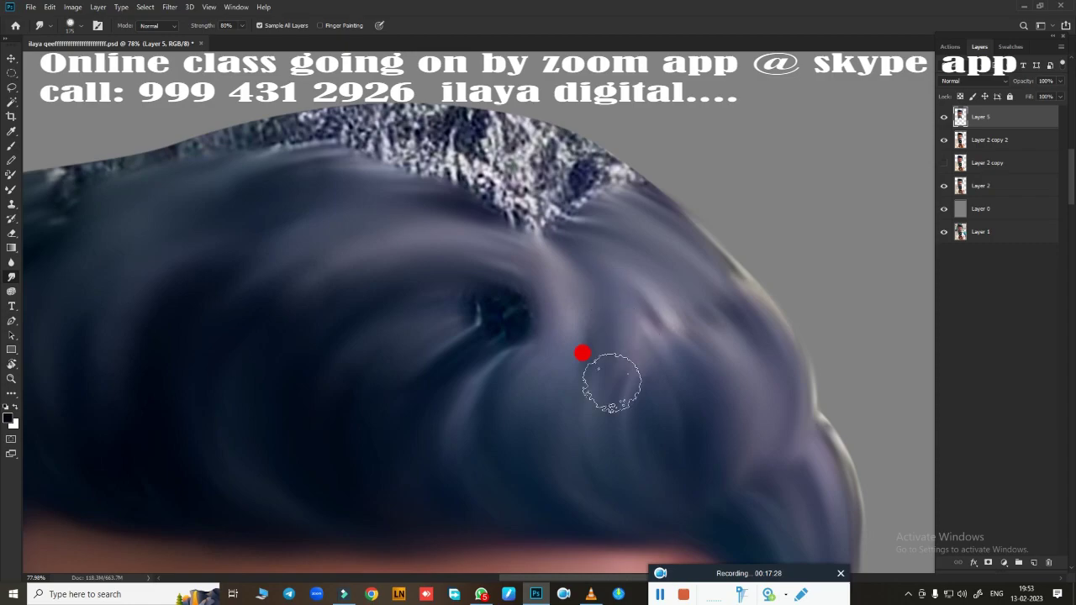
mouse_move(440, 319)
left_mouse_down()
mouse_move(463, 325)
mouse_move(423, 384)
mouse_move(704, 248)
left_mouse_up()
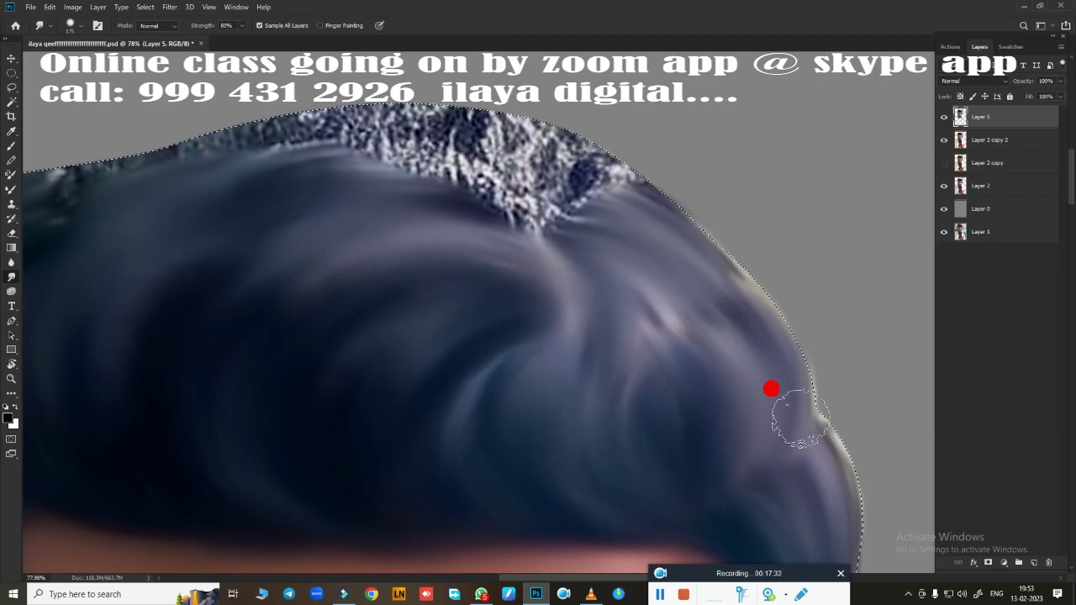
left_click_drag(769, 317, 726, 238)
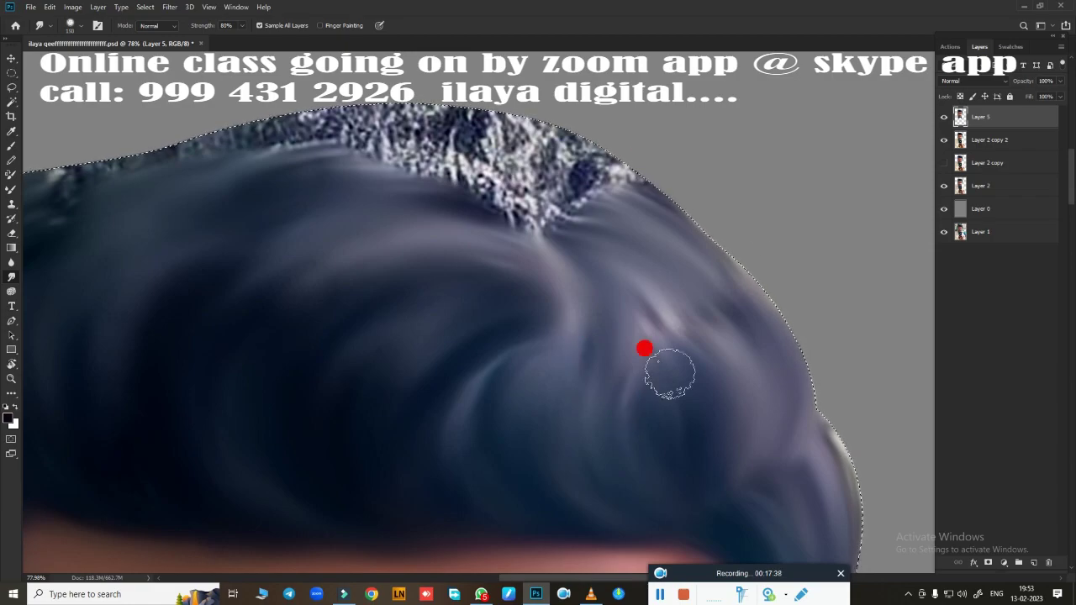
mouse_move(670, 373)
left_mouse_down()
mouse_move(620, 281)
mouse_move(648, 324)
mouse_move(713, 362)
left_mouse_up()
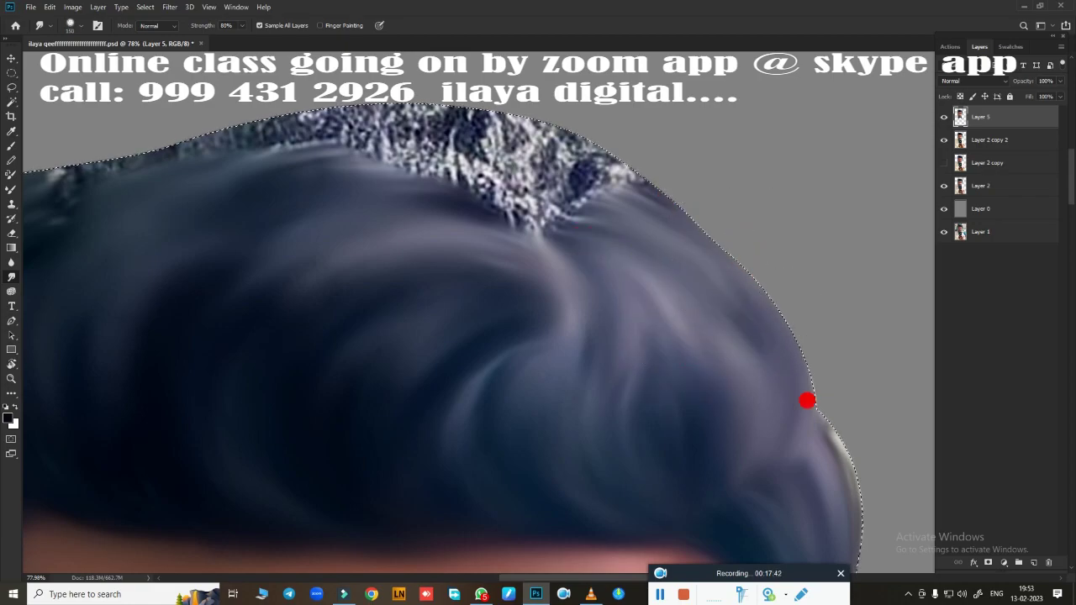
Step: Smooth the light streak and the textured patch along the top hair edge
mouse_move(807, 401)
left_mouse_down()
mouse_move(793, 392)
mouse_move(700, 175)
left_mouse_up()
left_click_drag(771, 201, 746, 199)
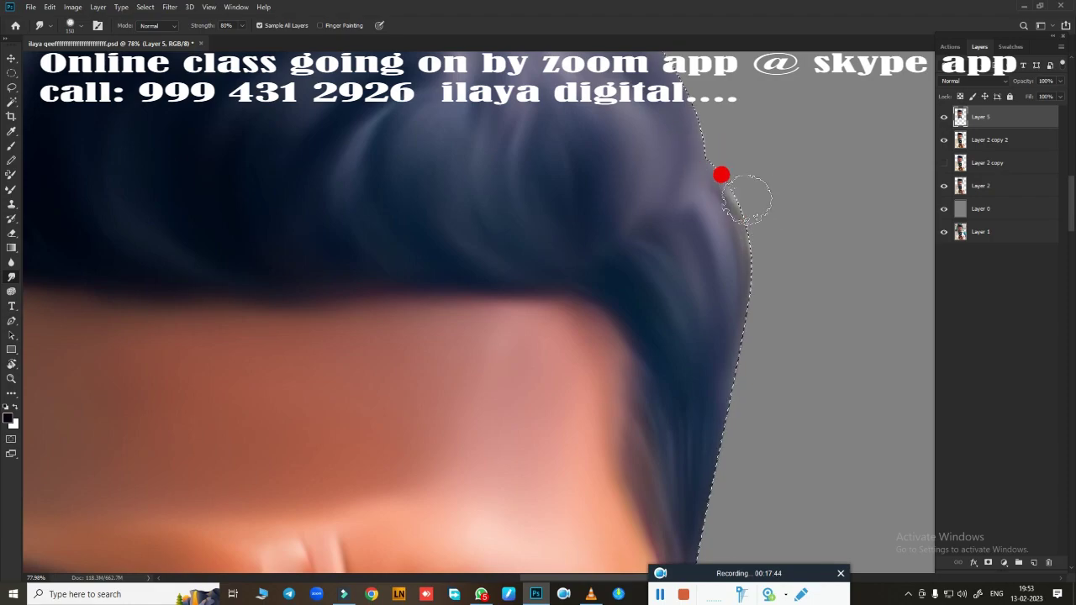
mouse_move(720, 474)
left_mouse_down()
mouse_move(732, 233)
mouse_move(711, 200)
left_mouse_up()
left_click_drag(709, 329, 735, 185)
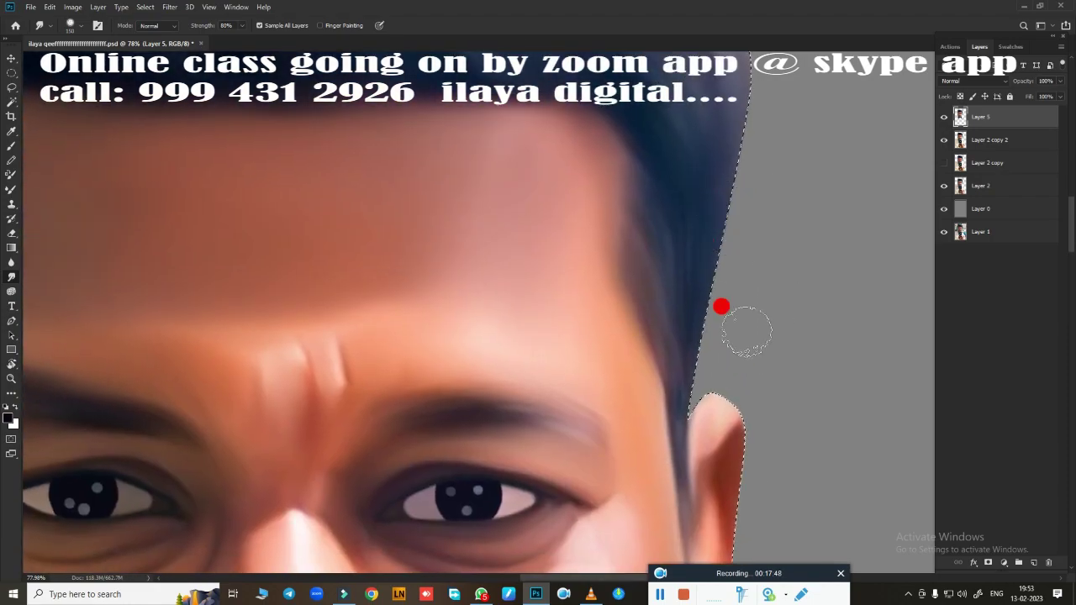
mouse_move(721, 306)
left_mouse_down()
mouse_move(712, 365)
mouse_move(747, 397)
left_mouse_up()
mouse_move(528, 348)
left_mouse_down()
mouse_move(510, 314)
mouse_move(561, 283)
mouse_move(711, 315)
mouse_move(726, 303)
mouse_move(561, 238)
mouse_move(227, 274)
mouse_move(95, 310)
mouse_move(207, 250)
mouse_move(304, 259)
mouse_move(312, 248)
mouse_move(427, 289)
left_mouse_up()
left_click_drag(516, 234, 728, 314)
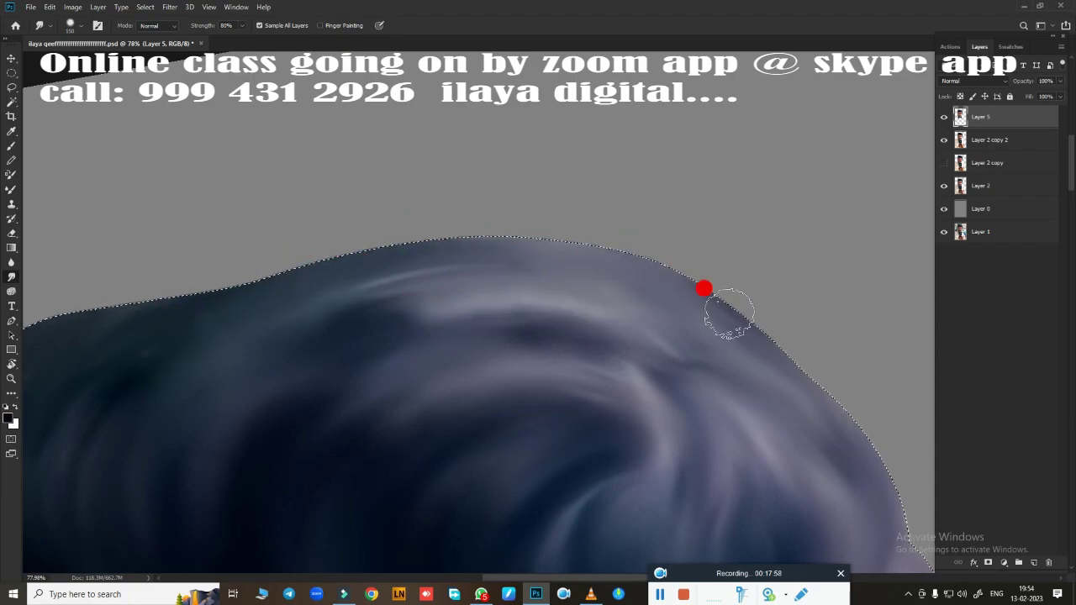
mouse_move(365, 268)
left_mouse_down()
mouse_move(442, 244)
mouse_move(490, 252)
mouse_move(284, 295)
left_mouse_up()
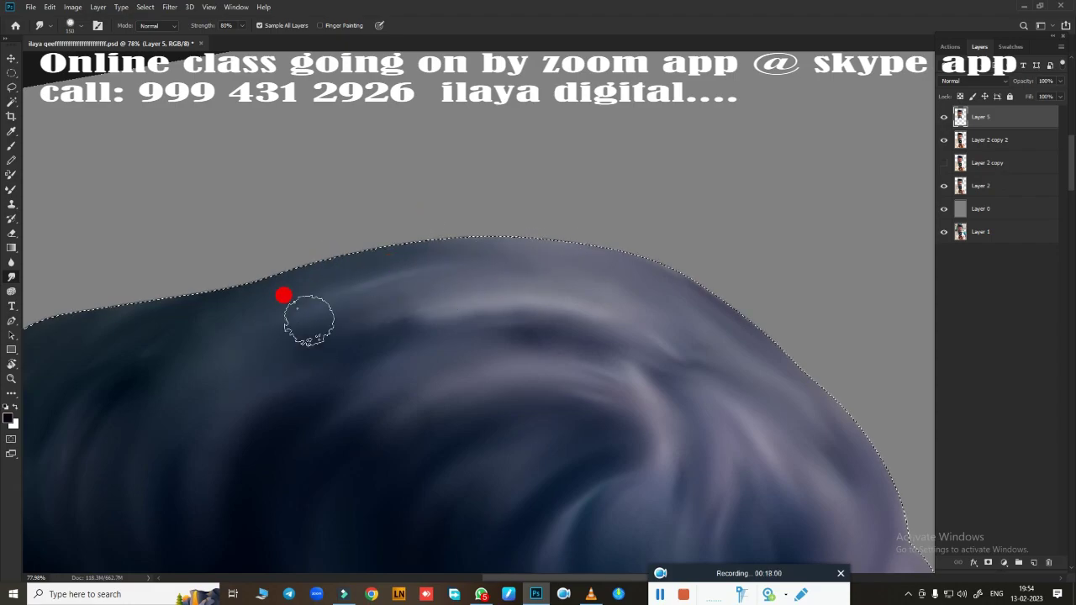
left_click_drag(516, 387, 616, 299)
scroll(612, 298, "down", 1)
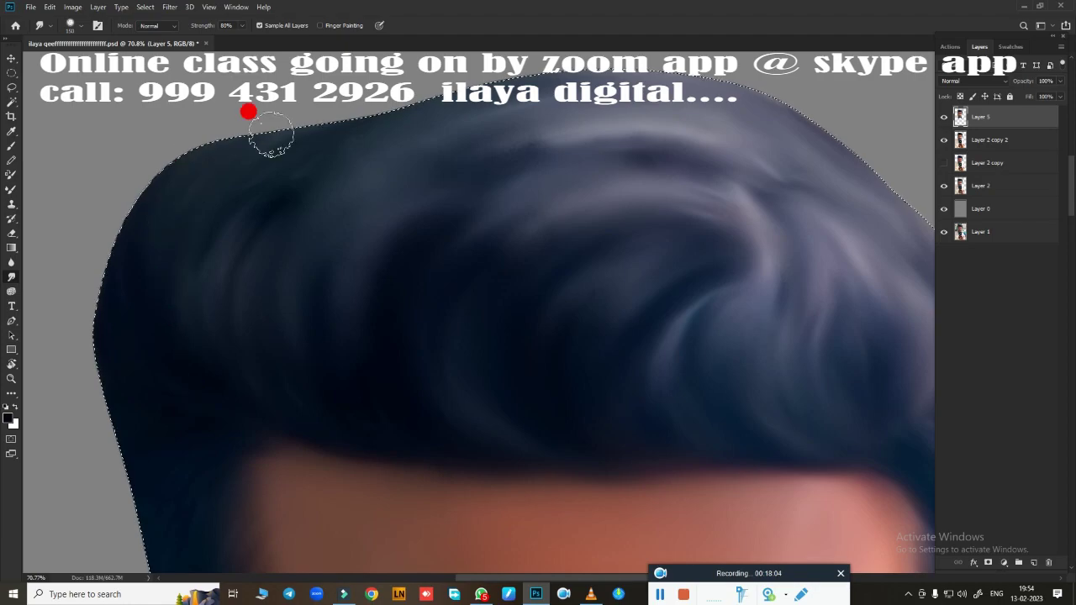
Step: Enlarge the brush, smooth the upper-left and top hair, then zoom out to review
key("bracketright")
key("bracketright")
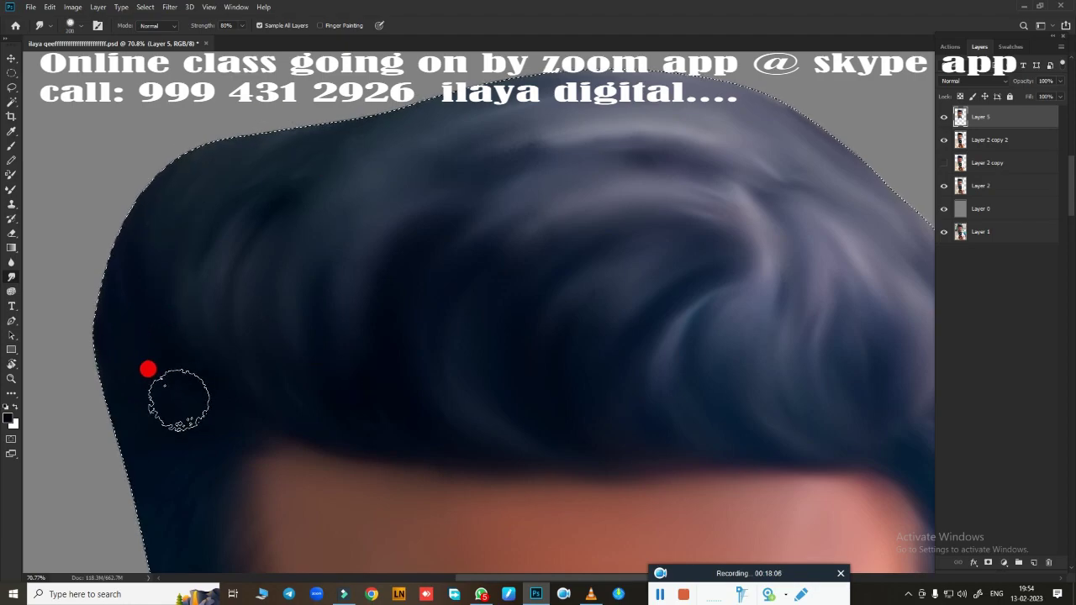
left_click_drag(251, 163, 300, 160)
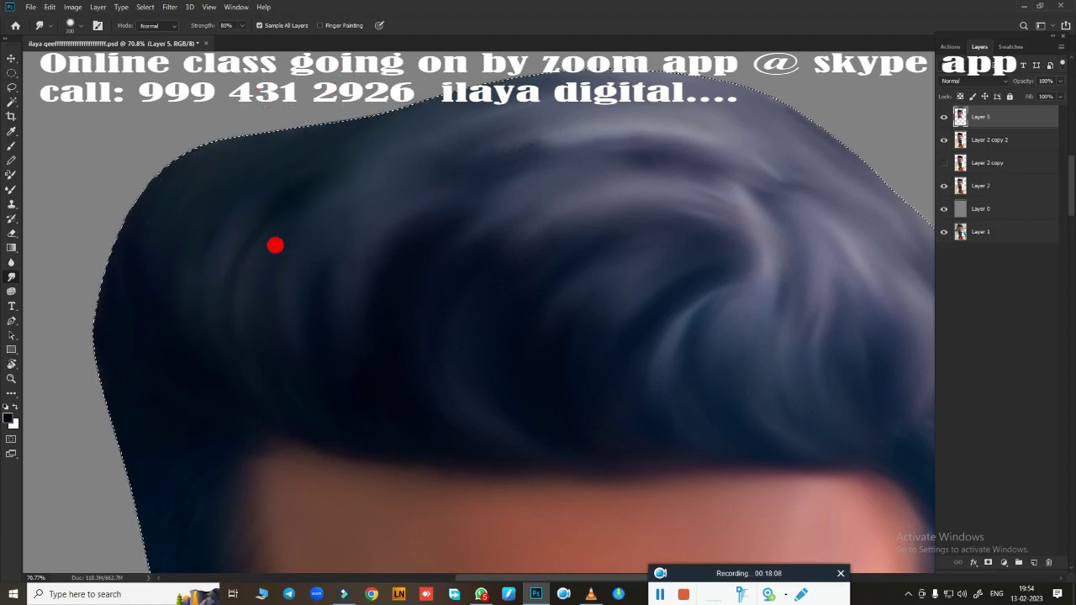
left_click_drag(448, 115, 503, 128)
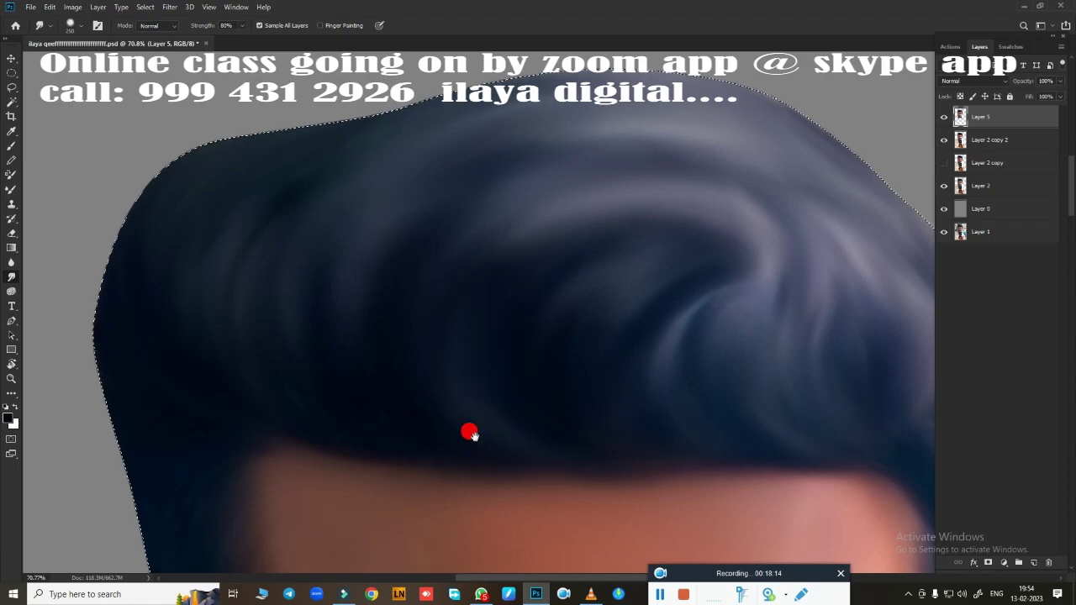
left_click_drag(630, 429, 594, 435)
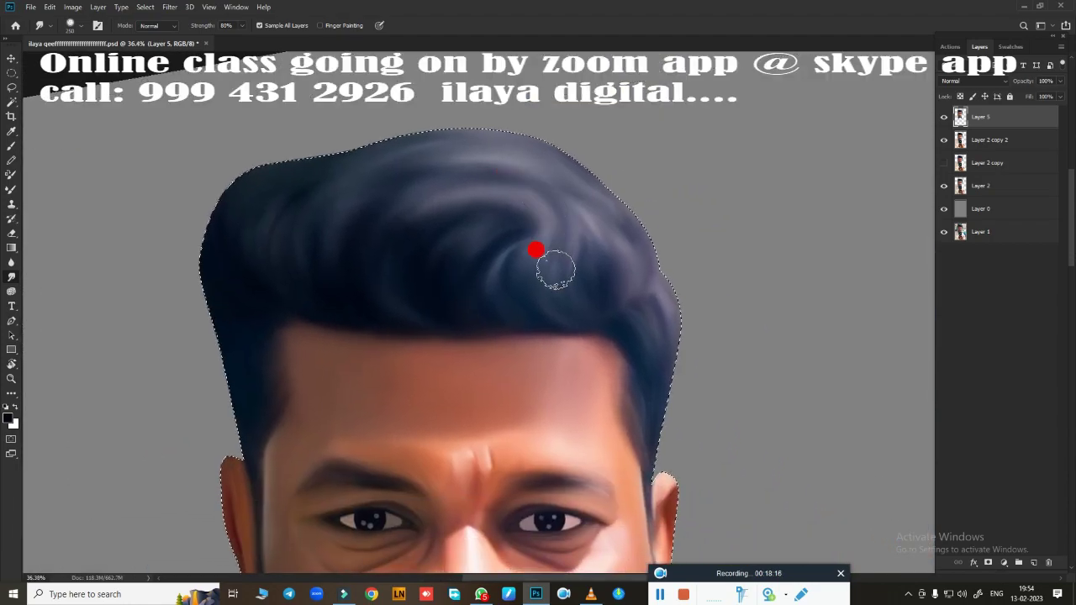
mouse_move(600, 299)
left_mouse_down()
mouse_move(589, 378)
mouse_move(644, 192)
mouse_move(684, 307)
mouse_move(725, 355)
mouse_move(634, 274)
mouse_move(603, 271)
mouse_move(663, 378)
mouse_move(586, 337)
mouse_move(642, 435)
mouse_move(644, 365)
mouse_move(653, 379)
mouse_move(900, 328)
mouse_move(534, 360)
left_mouse_up()
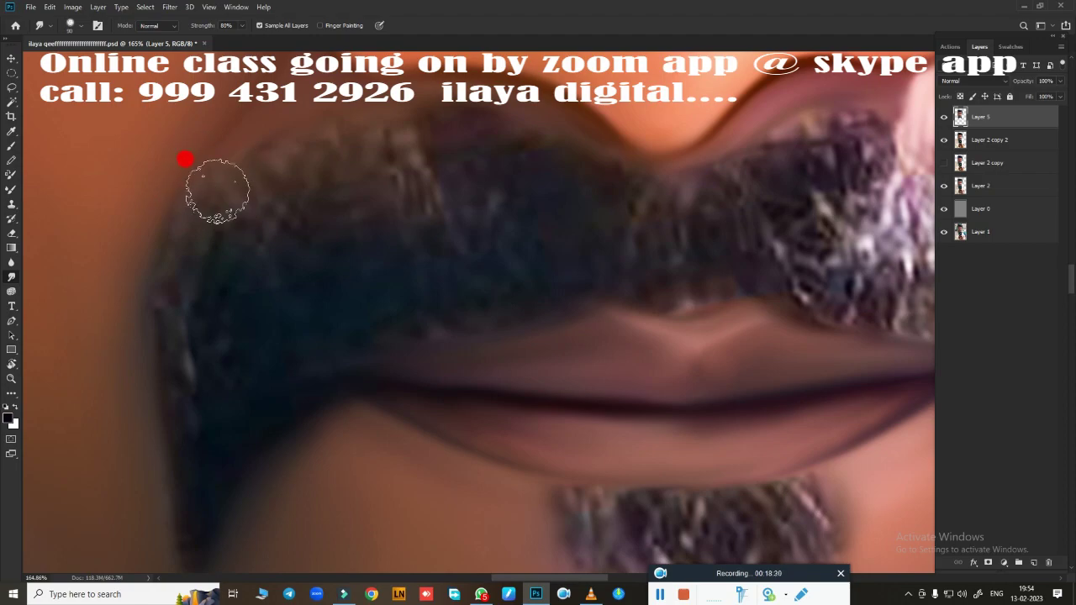
Step: Smudge the mustache's left edge and hair texture smooth
mouse_move(217, 191)
left_mouse_down()
mouse_move(253, 158)
mouse_move(238, 257)
mouse_move(281, 235)
mouse_move(331, 233)
mouse_move(410, 136)
mouse_move(455, 141)
left_mouse_up()
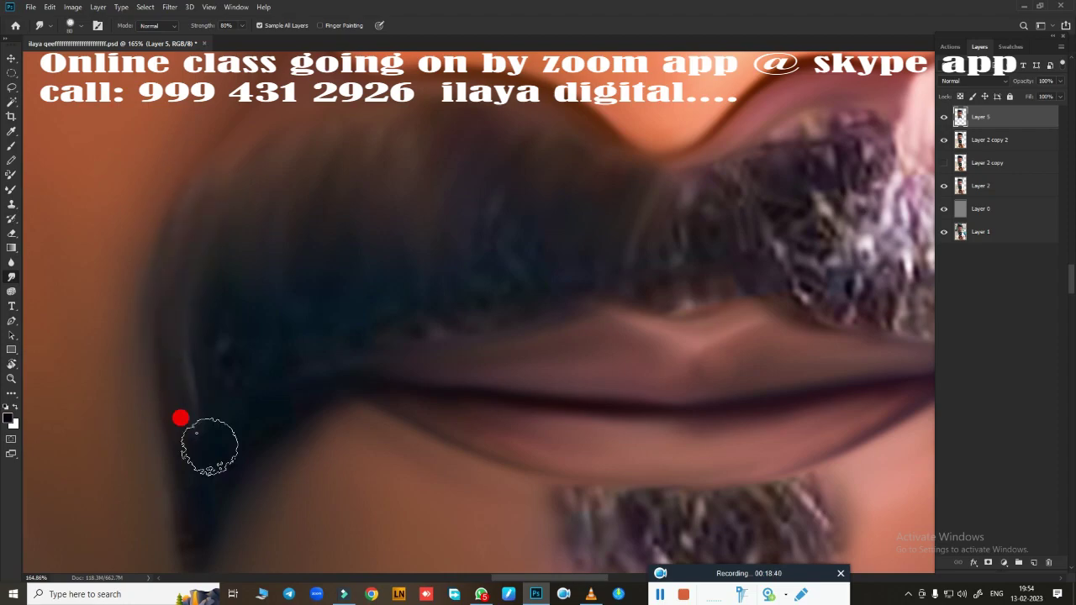
mouse_move(197, 502)
left_mouse_down()
mouse_move(188, 492)
mouse_move(216, 428)
mouse_move(227, 457)
mouse_move(296, 310)
mouse_move(337, 306)
left_mouse_up()
mouse_move(270, 389)
left_mouse_down()
mouse_move(486, 241)
mouse_move(372, 156)
left_mouse_up()
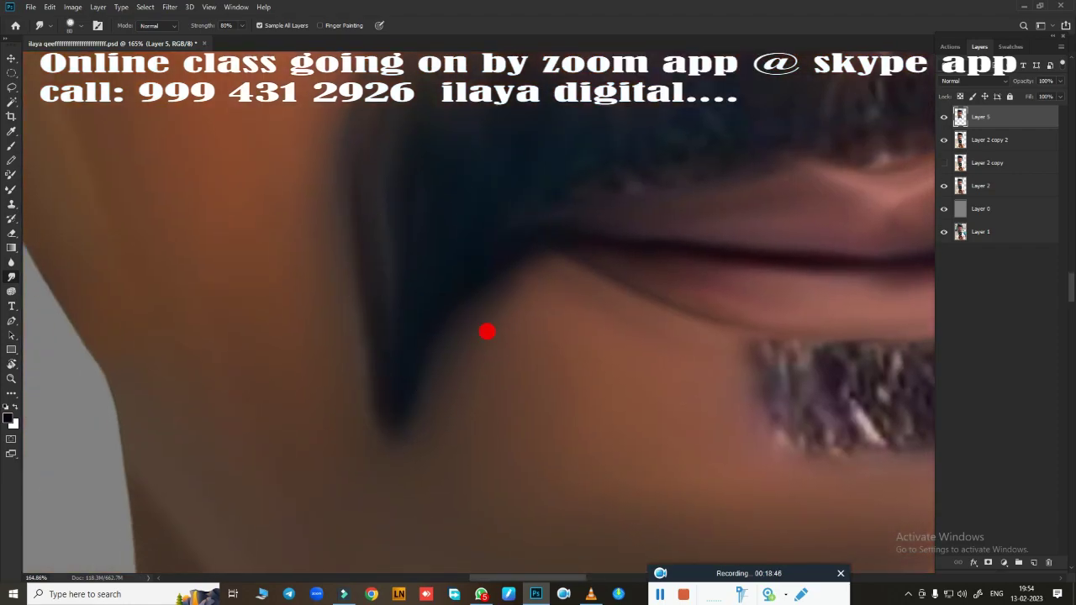
left_click_drag(487, 332, 370, 412)
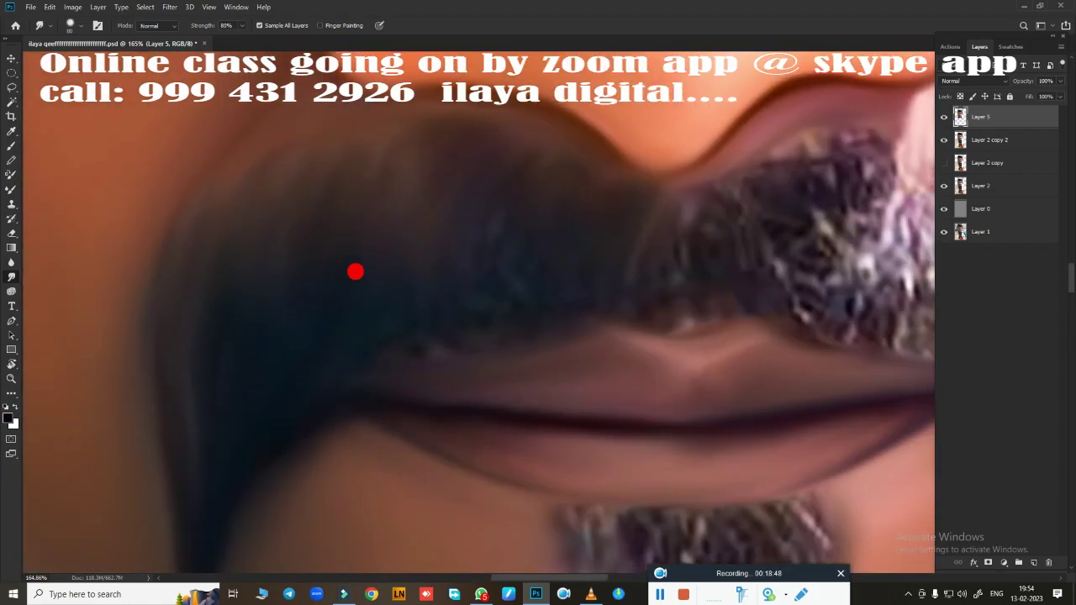
mouse_move(355, 271)
left_mouse_down()
mouse_move(343, 240)
mouse_move(389, 257)
mouse_move(456, 312)
mouse_move(488, 235)
mouse_move(526, 228)
left_mouse_up()
mouse_move(606, 317)
left_mouse_down()
mouse_move(435, 355)
mouse_move(360, 329)
left_mouse_up()
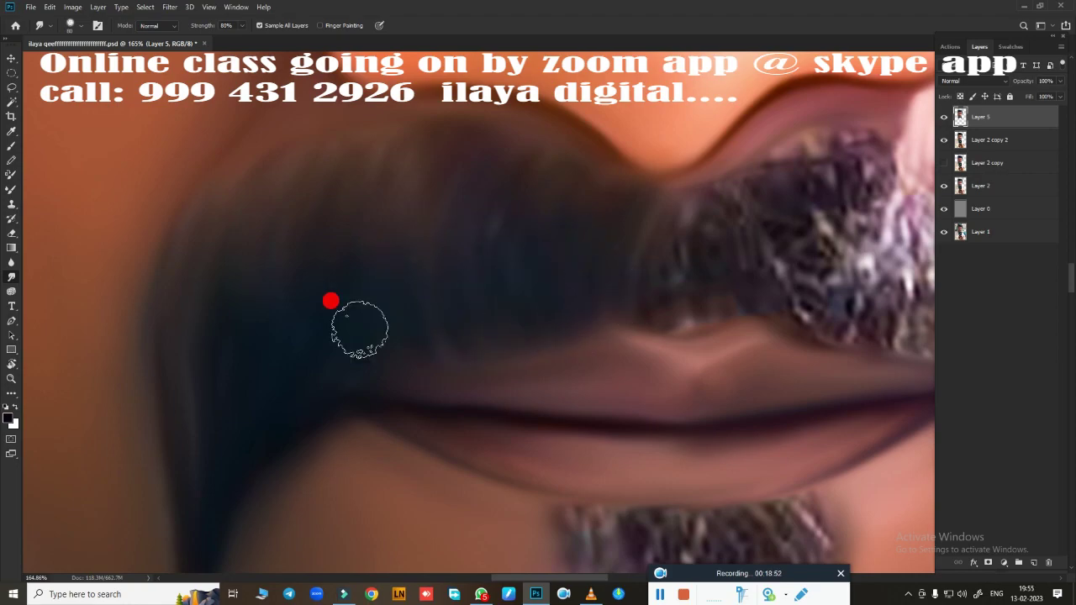
Step: Smear the mustache's upper edge and centre up toward the nose
mouse_move(309, 359)
left_mouse_down()
mouse_move(301, 417)
mouse_move(728, 308)
mouse_move(414, 303)
left_mouse_up()
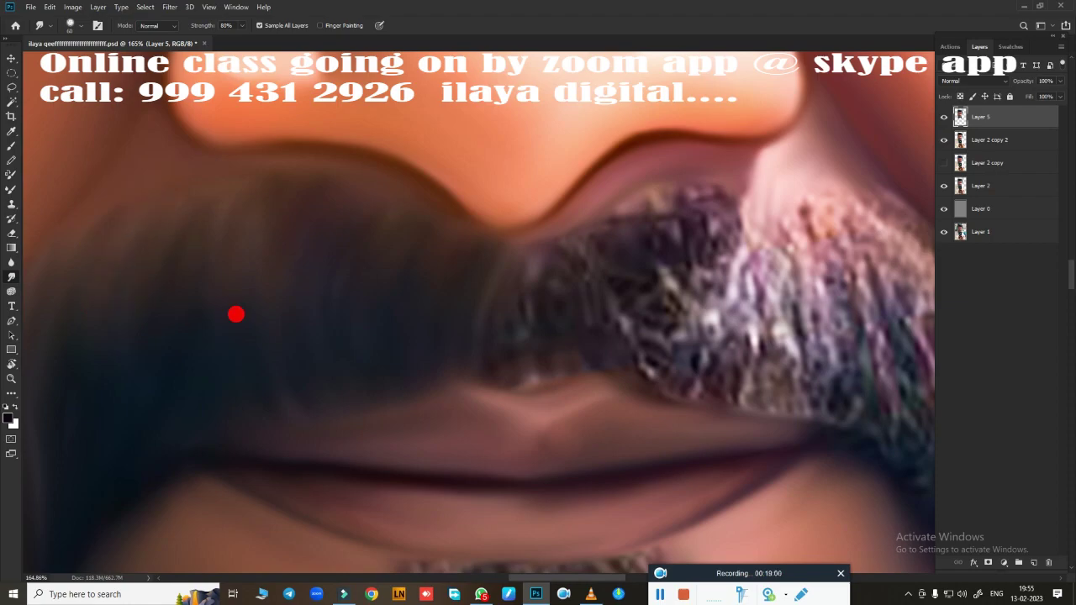
left_click_drag(235, 314, 577, 247)
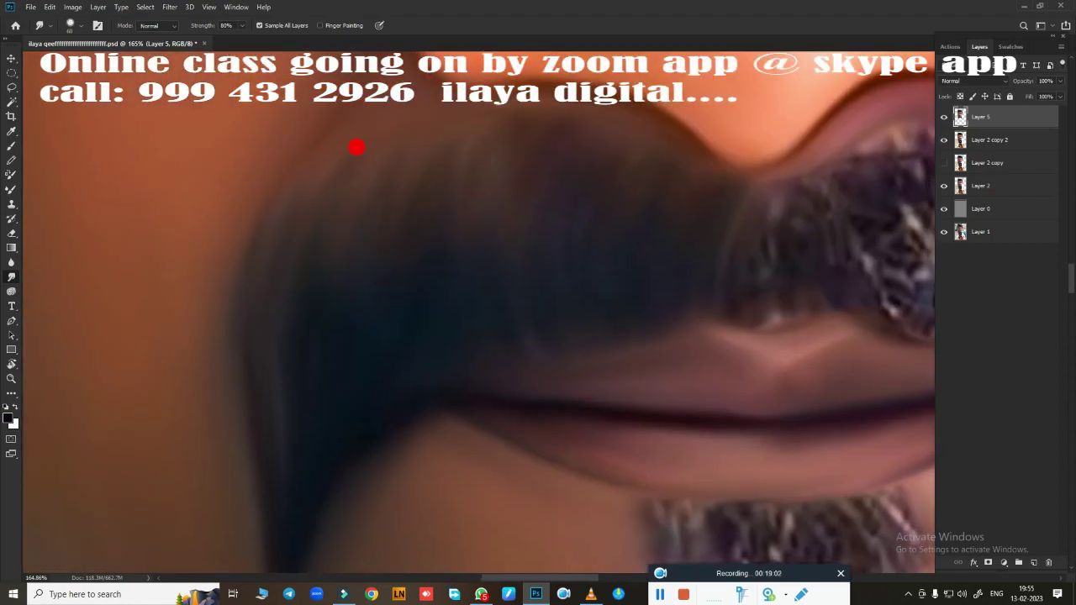
left_click_drag(371, 125, 291, 278)
mouse_move(432, 150)
left_mouse_down()
mouse_move(507, 322)
mouse_move(251, 382)
left_mouse_up()
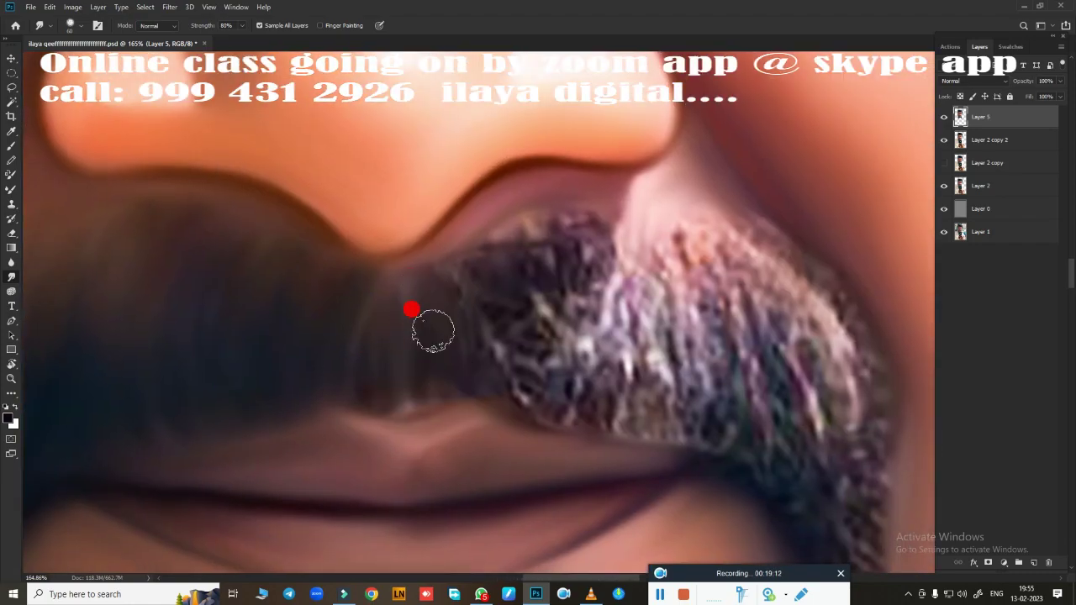
mouse_move(421, 389)
left_mouse_down()
mouse_move(447, 262)
mouse_move(511, 257)
mouse_move(533, 298)
mouse_move(567, 208)
mouse_move(630, 285)
mouse_move(666, 309)
mouse_move(673, 221)
mouse_move(775, 282)
mouse_move(802, 284)
mouse_move(812, 269)
mouse_move(674, 233)
left_mouse_up()
Step: Smear the textured right mustache hairs and the dark upper mustache into smooth streaks
left_click_drag(700, 296, 638, 367)
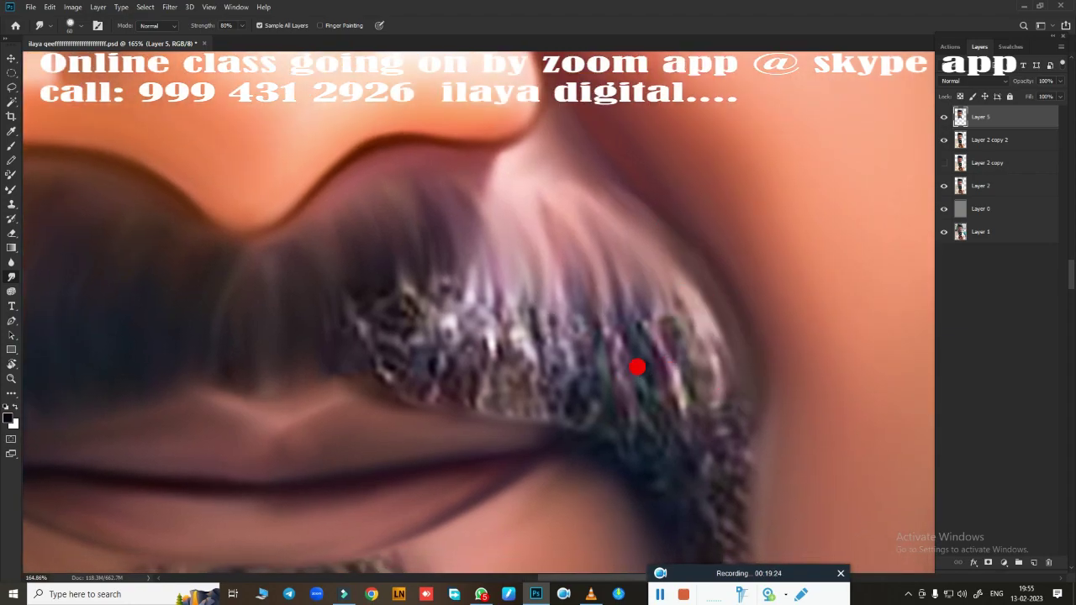
mouse_move(620, 309)
left_mouse_down()
mouse_move(616, 286)
mouse_move(661, 297)
mouse_move(711, 328)
mouse_move(744, 405)
mouse_move(668, 268)
mouse_move(646, 355)
left_mouse_up()
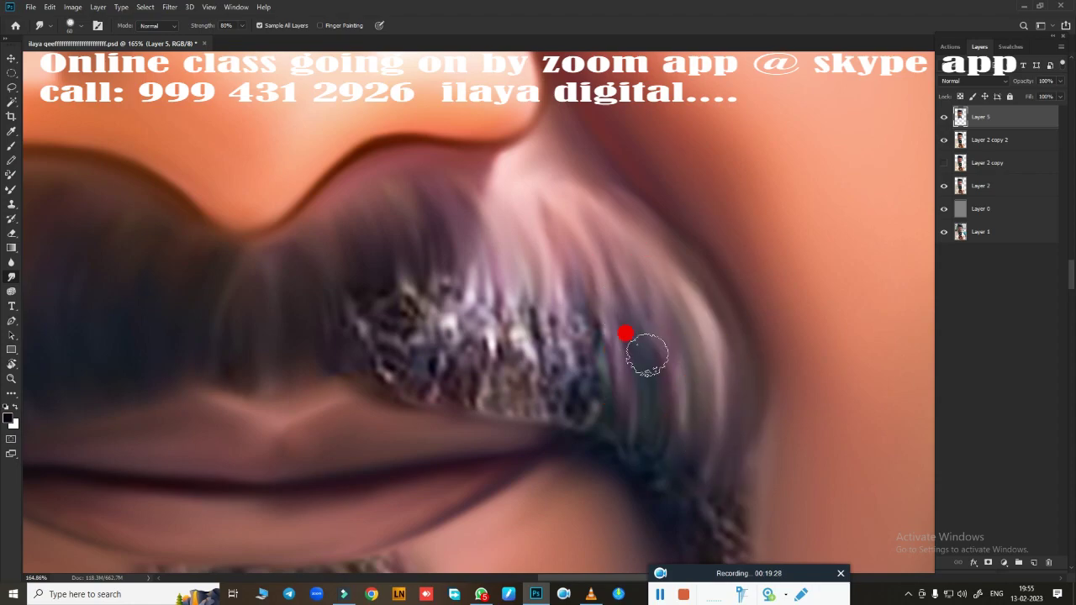
mouse_move(499, 276)
left_mouse_down()
mouse_move(497, 356)
mouse_move(541, 378)
mouse_move(573, 344)
mouse_move(489, 337)
left_mouse_up()
mouse_move(334, 275)
left_mouse_down()
mouse_move(341, 337)
mouse_move(378, 378)
mouse_move(394, 293)
mouse_move(407, 295)
mouse_move(432, 257)
mouse_move(445, 291)
left_mouse_up()
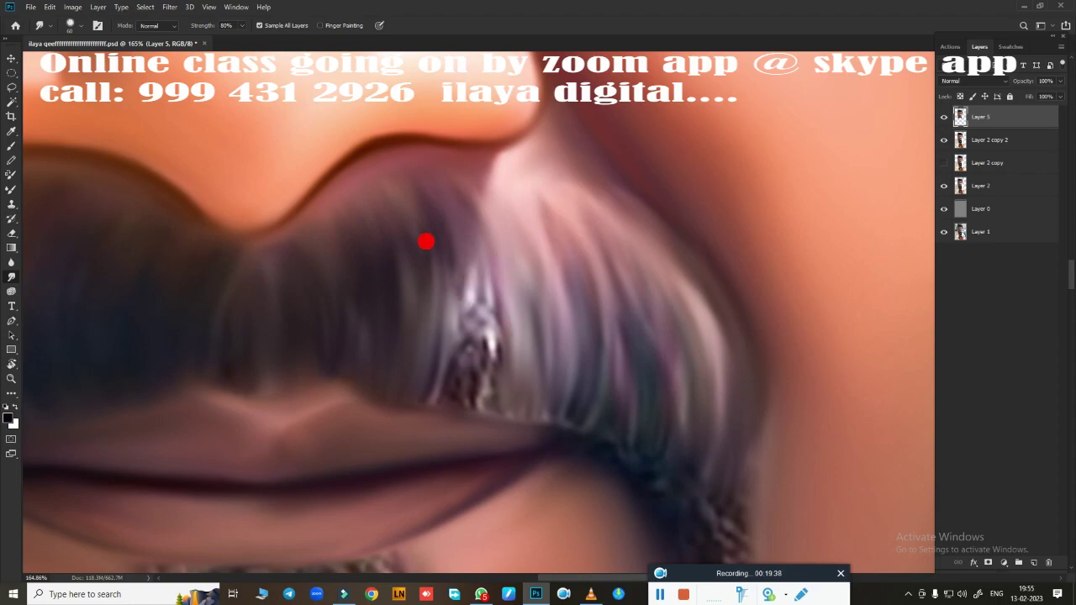
left_click_drag(394, 215, 403, 223)
left_click_drag(315, 309, 326, 365)
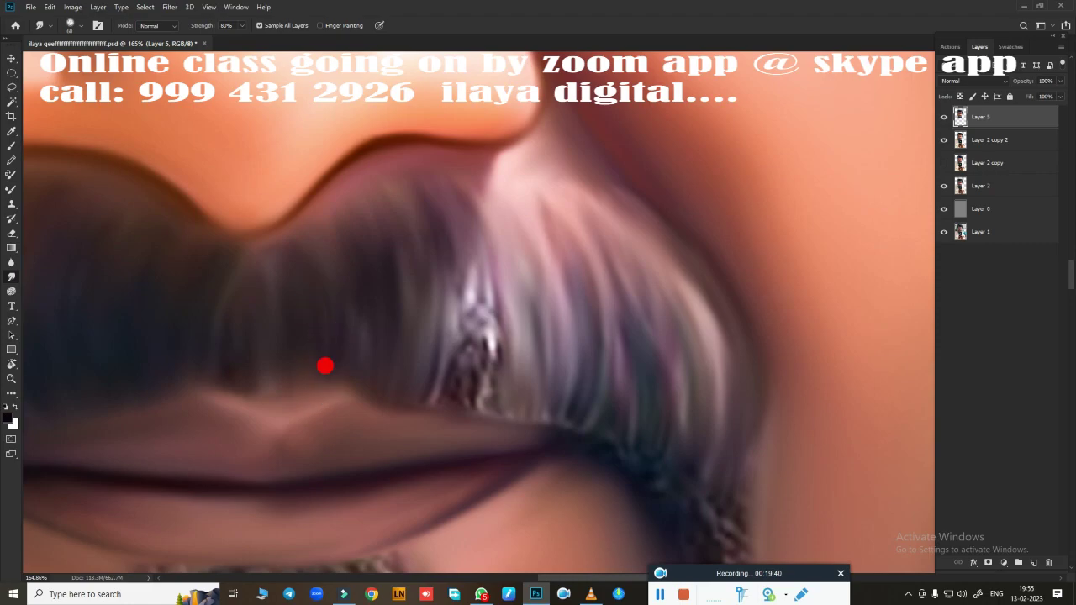
left_click_drag(382, 334, 278, 279)
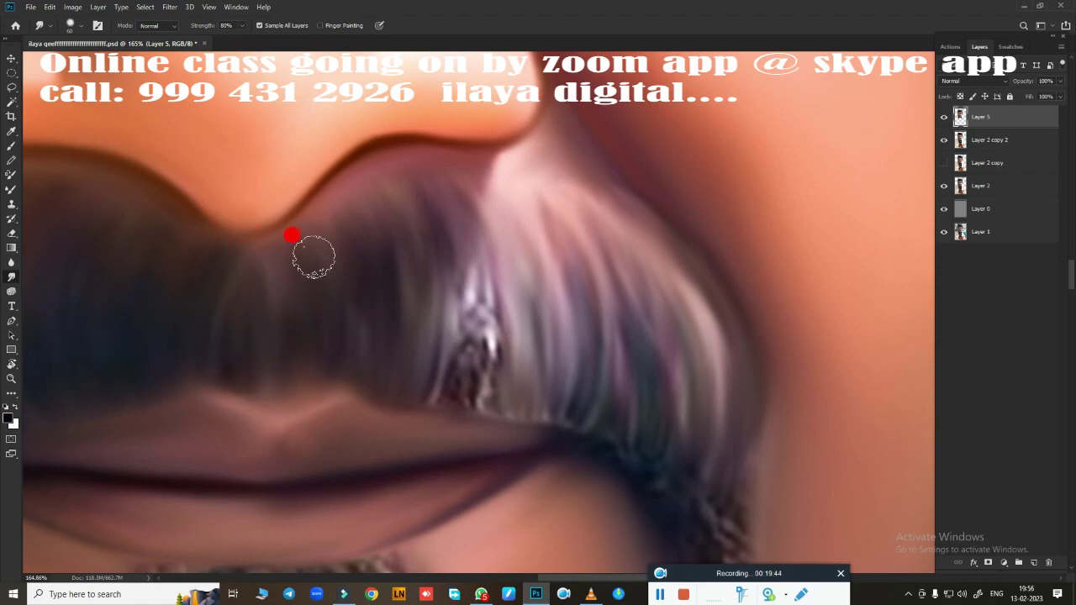
left_click_drag(332, 298, 381, 244)
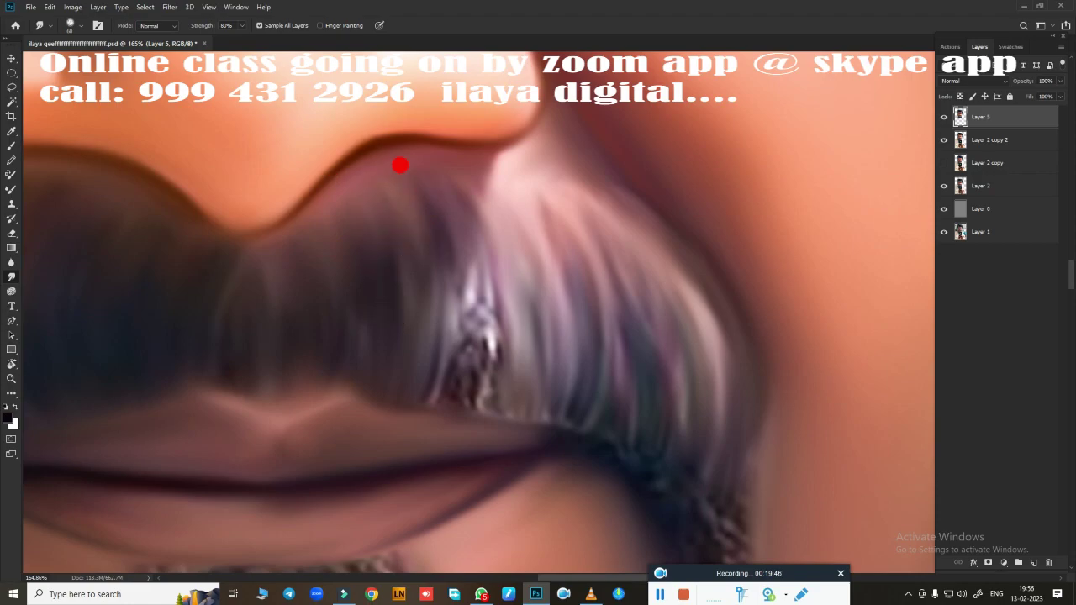
Step: Pull the light pink strands toward the lip line and blend in the dark teal strand
left_click_drag(453, 183, 460, 319)
mouse_move(464, 281)
left_mouse_down()
mouse_move(464, 362)
mouse_move(445, 393)
left_mouse_up()
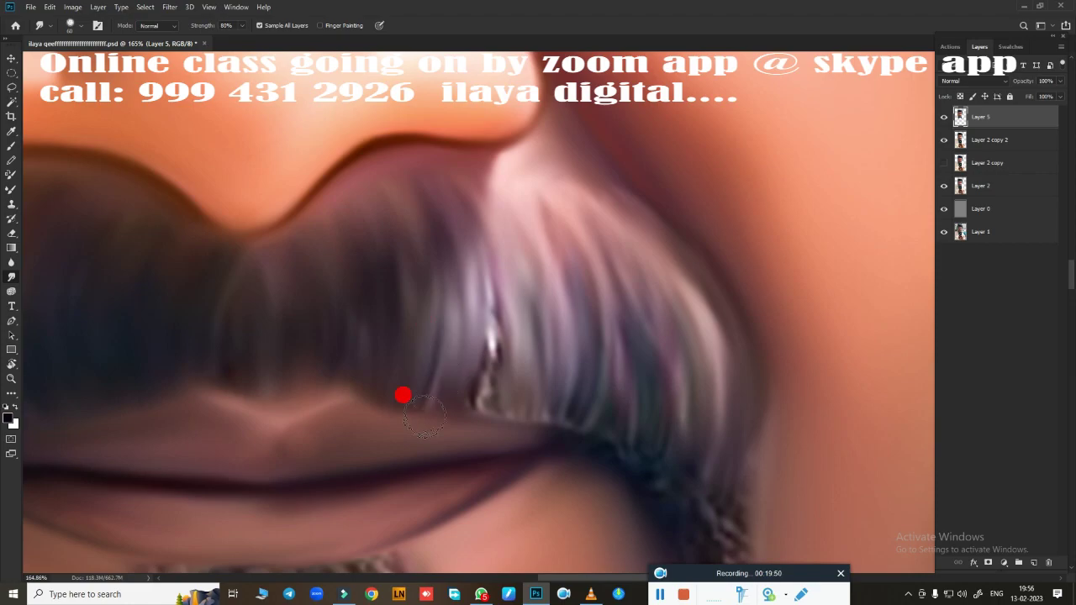
mouse_move(456, 274)
left_mouse_down()
mouse_move(463, 348)
mouse_move(466, 288)
mouse_move(476, 319)
left_mouse_up()
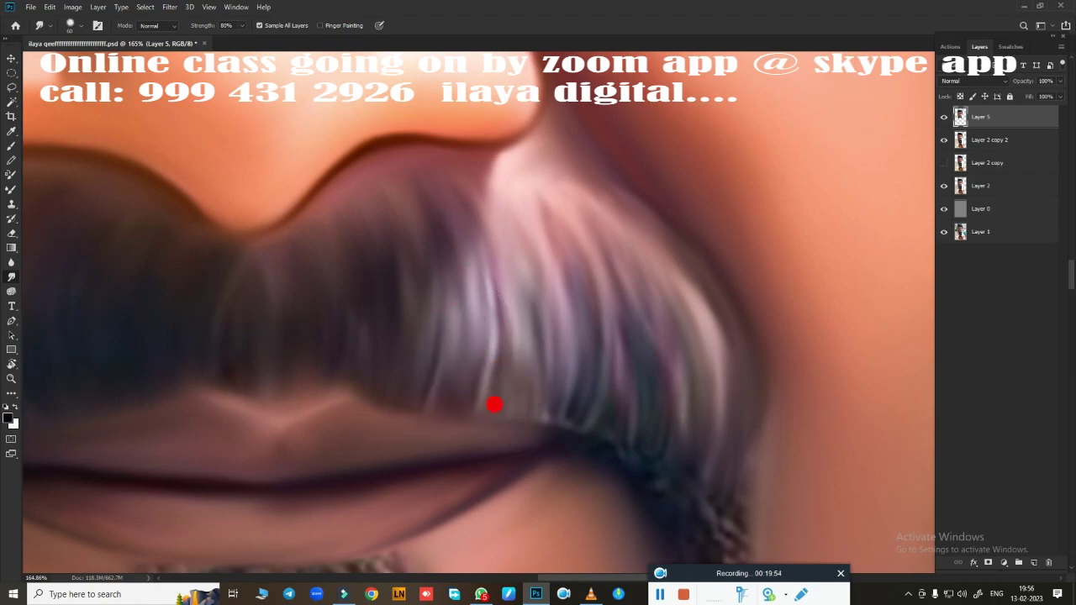
mouse_move(494, 405)
left_mouse_down()
mouse_move(486, 408)
mouse_move(546, 378)
mouse_move(523, 409)
left_mouse_up()
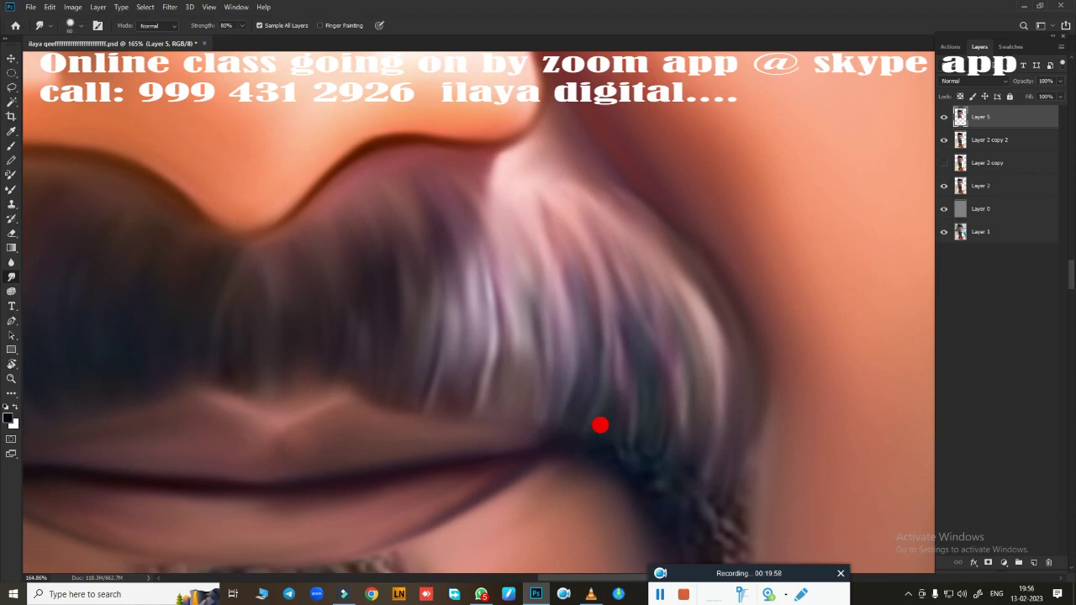
mouse_move(599, 425)
left_mouse_down()
mouse_move(596, 434)
mouse_move(636, 413)
mouse_move(632, 425)
mouse_move(660, 417)
mouse_move(608, 408)
mouse_move(574, 244)
left_mouse_up()
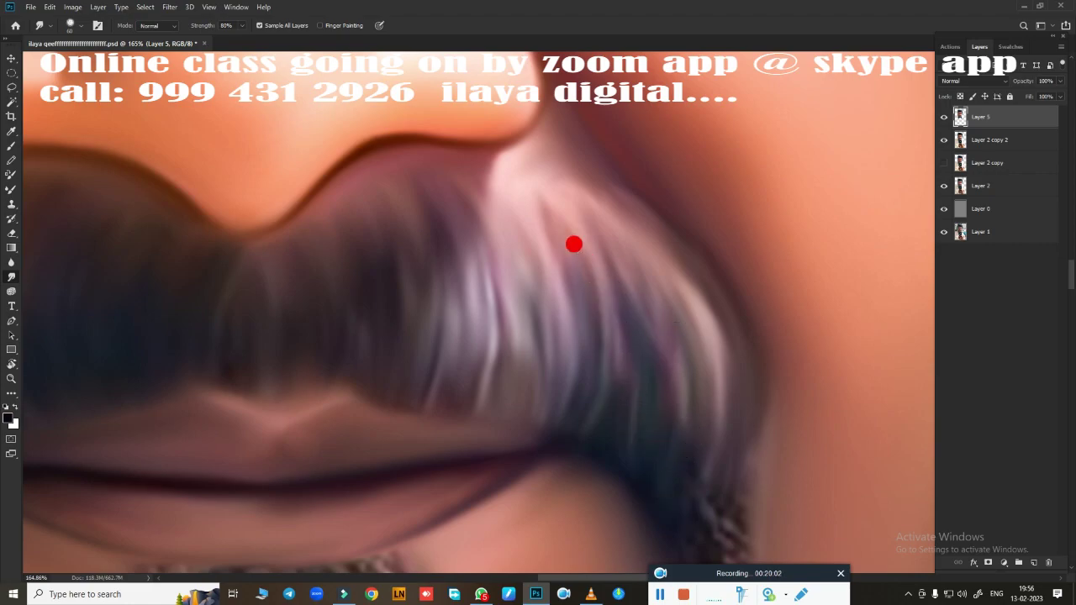
mouse_move(548, 198)
left_mouse_down()
mouse_move(615, 199)
mouse_move(509, 160)
mouse_move(437, 346)
left_mouse_up()
Step: Smooth the dark lower-left mustache hair and the mustache's right edge
mouse_move(333, 351)
left_mouse_down()
mouse_move(286, 322)
mouse_move(286, 363)
mouse_move(343, 377)
left_mouse_up()
left_click_drag(381, 321, 386, 343)
left_click_drag(544, 404, 520, 279)
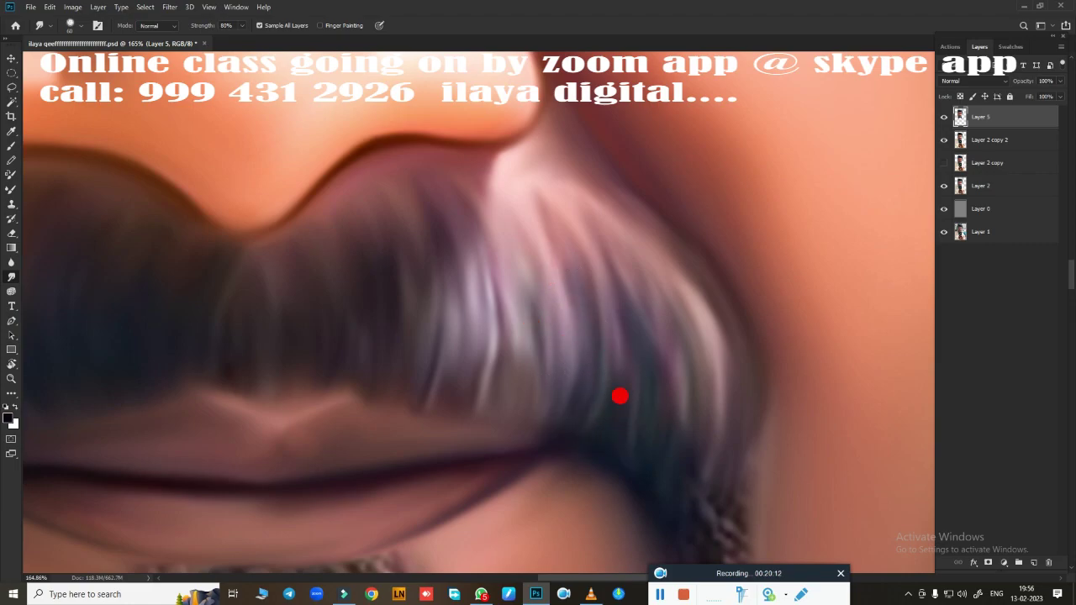
mouse_move(668, 506)
left_mouse_down()
mouse_move(714, 420)
mouse_move(725, 511)
left_mouse_up()
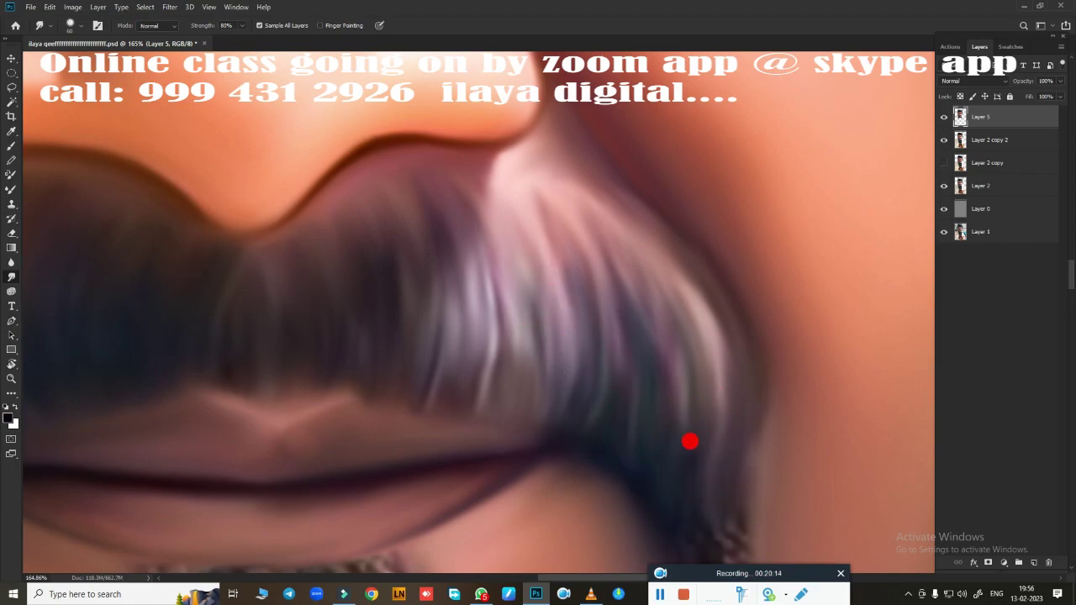
mouse_move(690, 441)
left_mouse_down()
mouse_move(653, 412)
mouse_move(640, 373)
left_mouse_up()
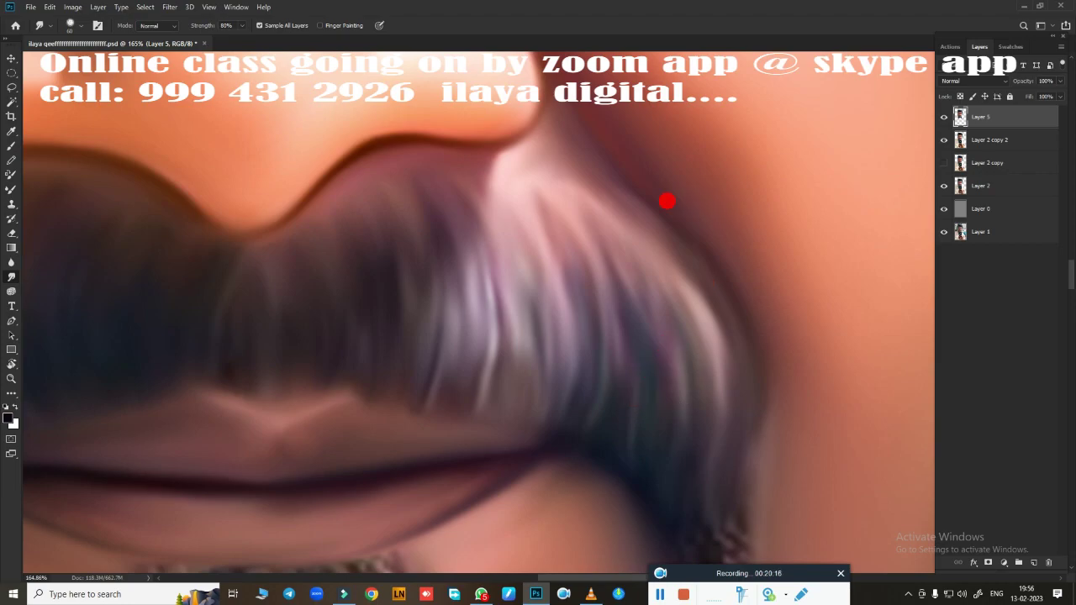
left_click_drag(667, 201, 725, 389)
Step: Pan down and smudge the mustache's right end into a dark tapered point beside the lips
mouse_move(668, 433)
left_mouse_down()
mouse_move(680, 250)
mouse_move(700, 320)
left_mouse_up()
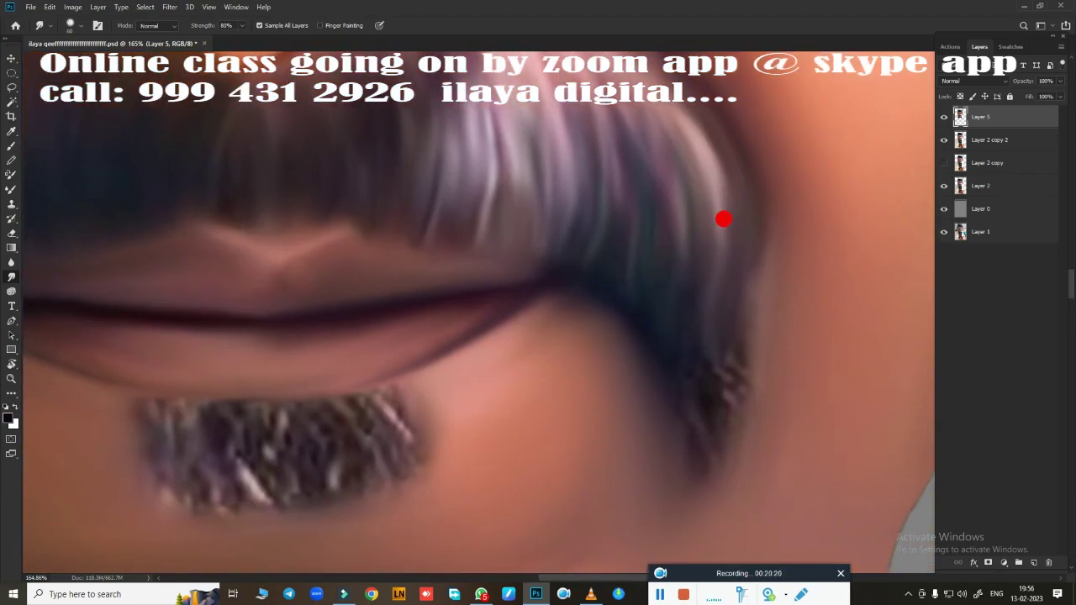
mouse_move(724, 219)
left_mouse_down()
mouse_move(731, 264)
mouse_move(687, 360)
left_mouse_up()
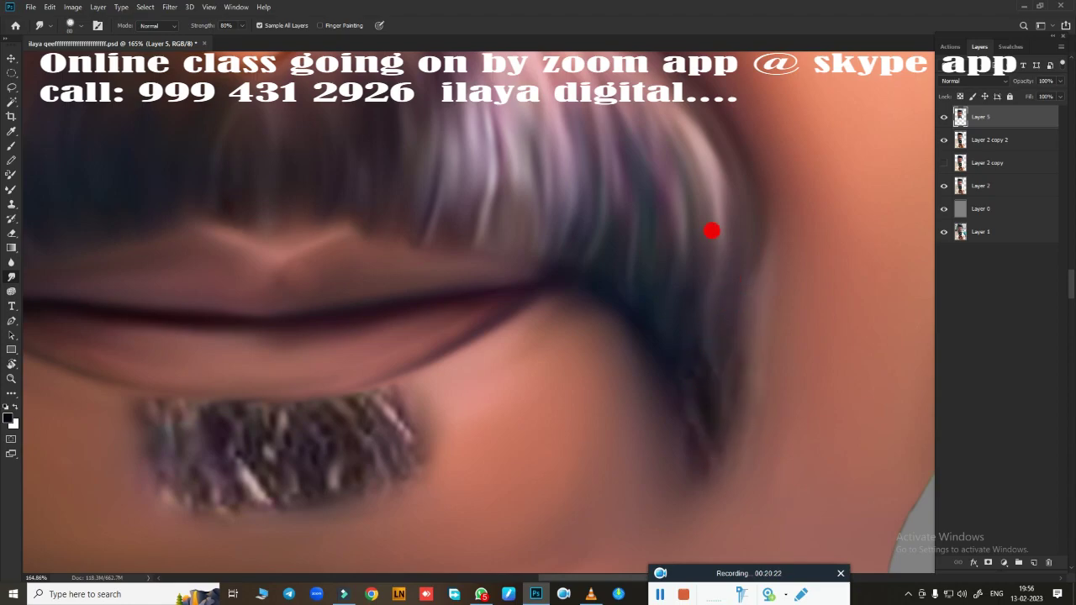
mouse_move(712, 230)
left_mouse_down()
mouse_move(704, 308)
mouse_move(675, 387)
mouse_move(692, 380)
mouse_move(653, 298)
mouse_move(668, 415)
mouse_move(690, 360)
mouse_move(682, 490)
mouse_move(684, 404)
mouse_move(639, 331)
mouse_move(661, 476)
left_mouse_up()
left_click_drag(703, 370, 689, 487)
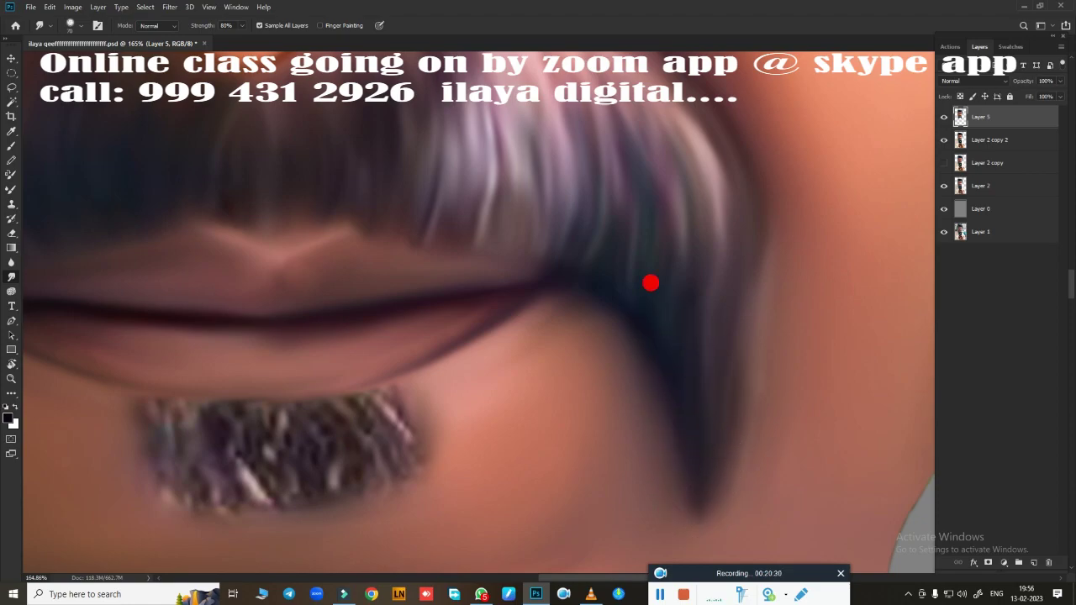
mouse_move(650, 284)
left_mouse_down()
mouse_move(615, 253)
mouse_move(636, 274)
mouse_move(598, 247)
mouse_move(549, 244)
left_mouse_up()
mouse_move(661, 362)
left_mouse_down()
mouse_move(654, 341)
mouse_move(674, 328)
left_mouse_up()
Step: Zoom in on the chin and smear the beard tuft into soft grey streaks blending into the skin
scroll(727, 375, "down", 3)
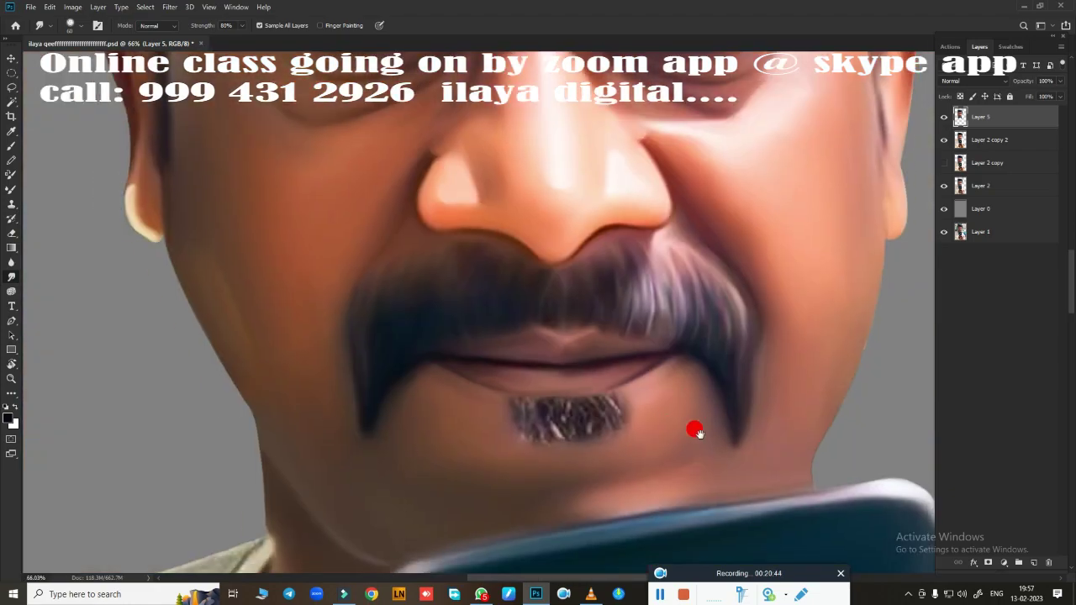
scroll(695, 430, "down", 2)
scroll(680, 392, "down", 1)
scroll(692, 398, "up", 2)
scroll(682, 413, "up", 4)
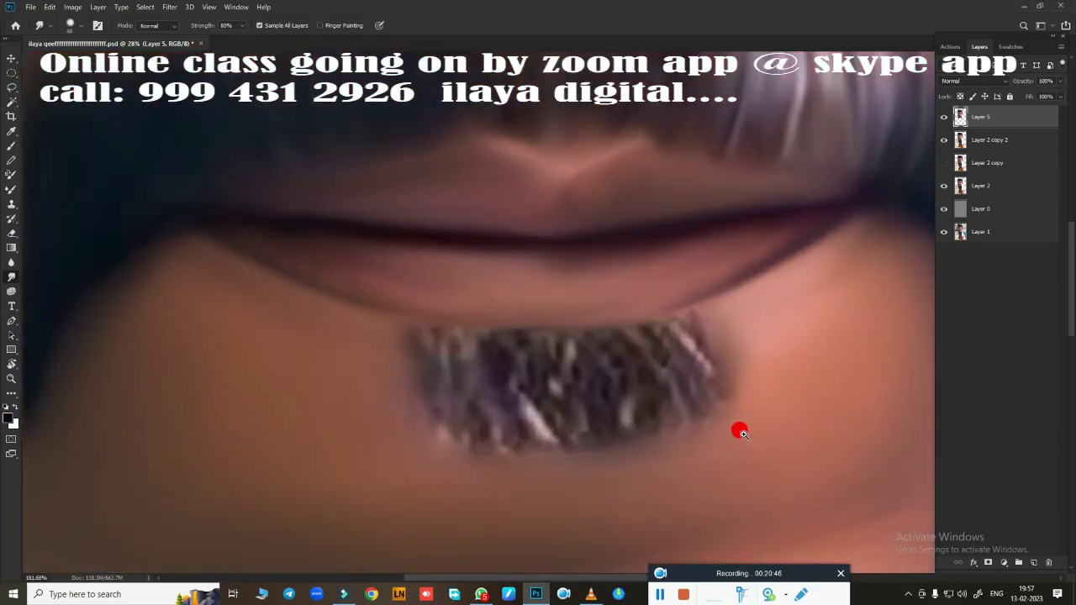
scroll(740, 432, "up", 1)
scroll(747, 425, "up", 1)
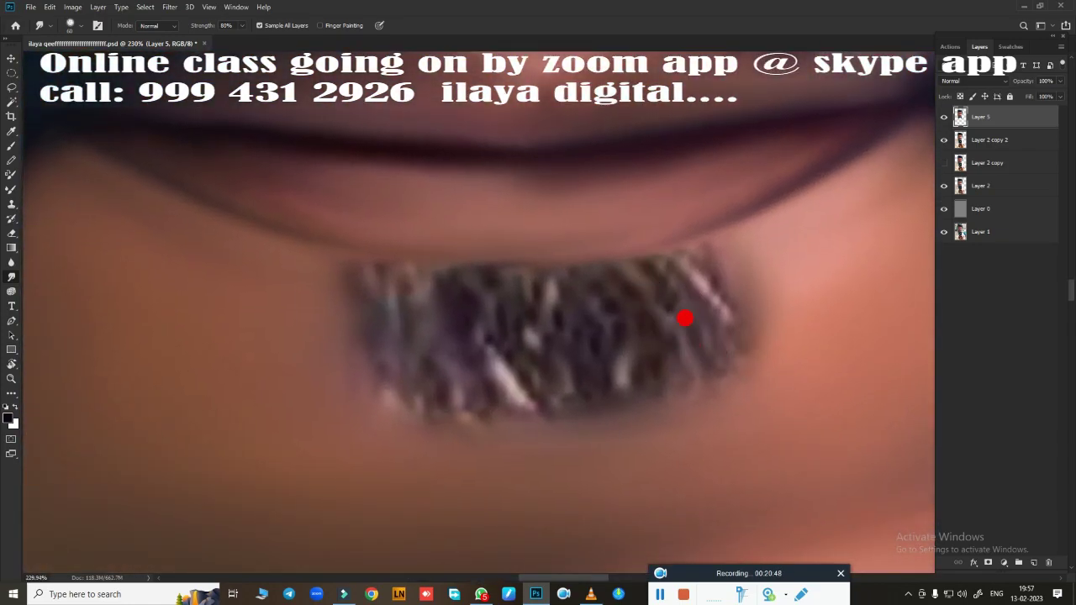
mouse_move(628, 274)
left_mouse_down()
mouse_move(719, 310)
mouse_move(690, 336)
mouse_move(644, 324)
mouse_move(608, 289)
mouse_move(535, 267)
mouse_move(502, 362)
mouse_move(339, 267)
mouse_move(347, 367)
mouse_move(428, 261)
mouse_move(479, 314)
mouse_move(479, 363)
mouse_move(401, 228)
mouse_move(471, 230)
mouse_move(368, 233)
mouse_move(342, 258)
mouse_move(430, 430)
mouse_move(447, 337)
mouse_move(538, 411)
mouse_move(572, 386)
mouse_move(600, 418)
mouse_move(653, 391)
mouse_move(682, 274)
mouse_move(722, 307)
mouse_move(732, 264)
mouse_move(704, 300)
mouse_move(681, 392)
mouse_move(695, 385)
mouse_move(305, 362)
mouse_move(389, 451)
mouse_move(573, 405)
left_mouse_up()
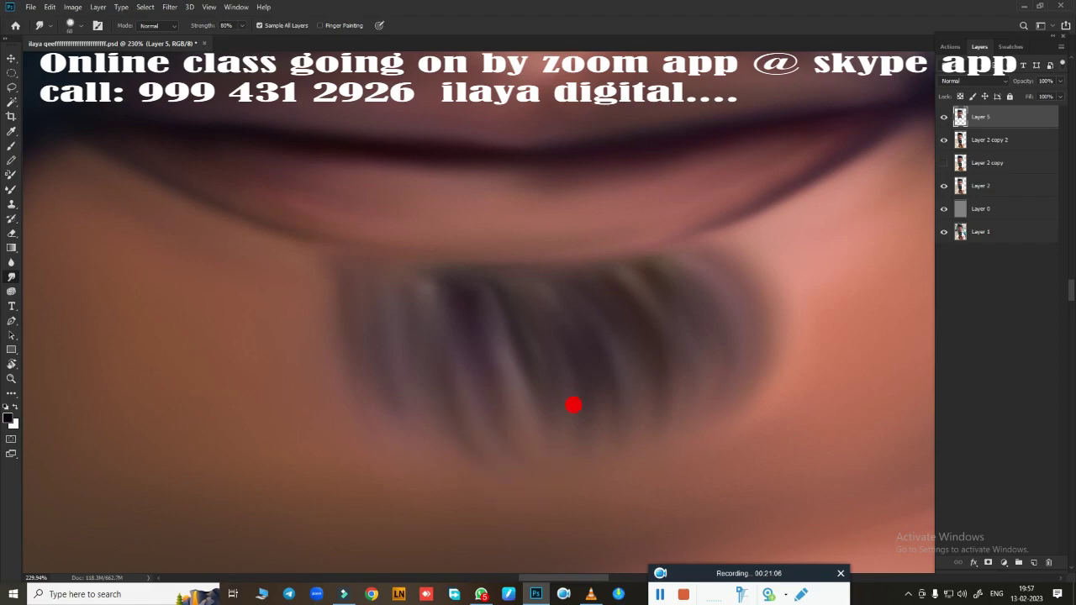
mouse_move(483, 339)
left_mouse_down()
mouse_move(550, 370)
mouse_move(596, 432)
mouse_move(632, 348)
mouse_move(473, 343)
left_mouse_up()
left_click_drag(535, 421, 470, 371)
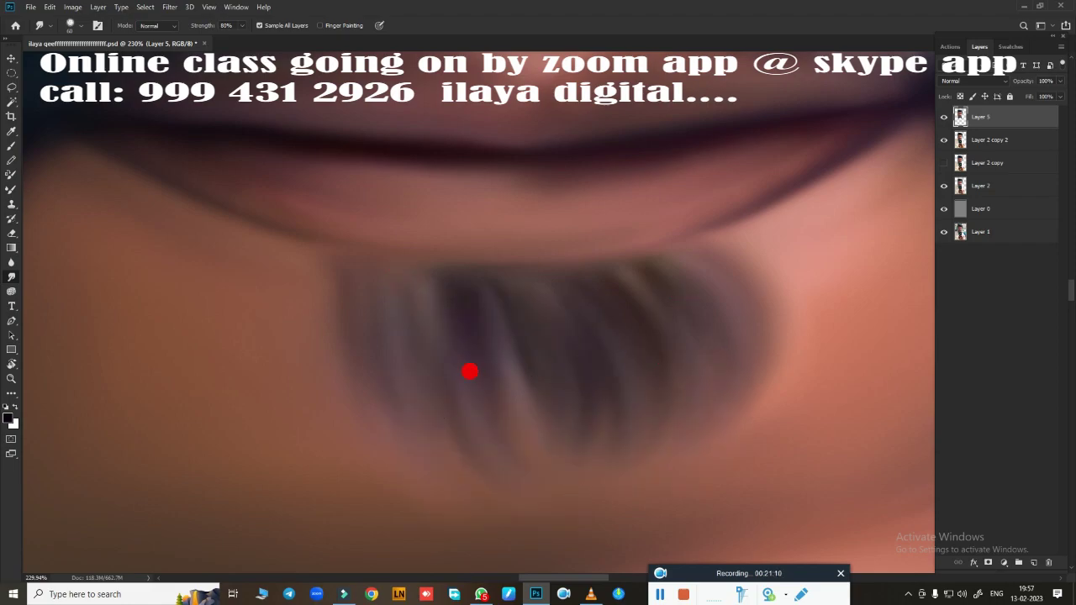
mouse_move(678, 309)
left_mouse_down()
mouse_move(712, 442)
mouse_move(663, 468)
left_mouse_up()
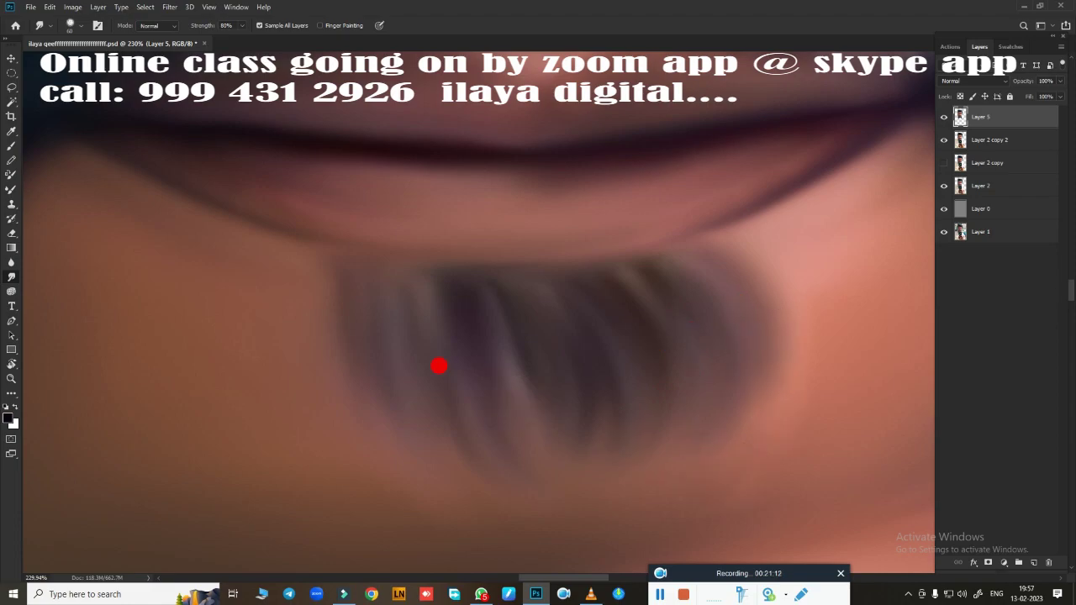
mouse_move(439, 366)
left_mouse_down()
mouse_move(284, 289)
mouse_move(614, 437)
mouse_move(619, 363)
left_mouse_up()
scroll(615, 437, "down", 10)
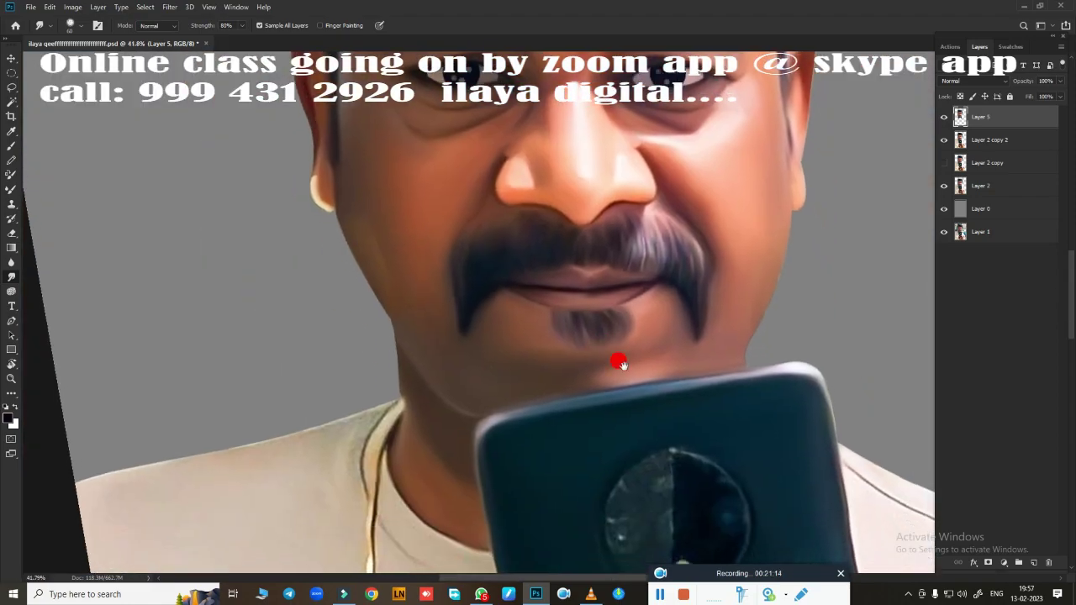
scroll(620, 363, "down", 3)
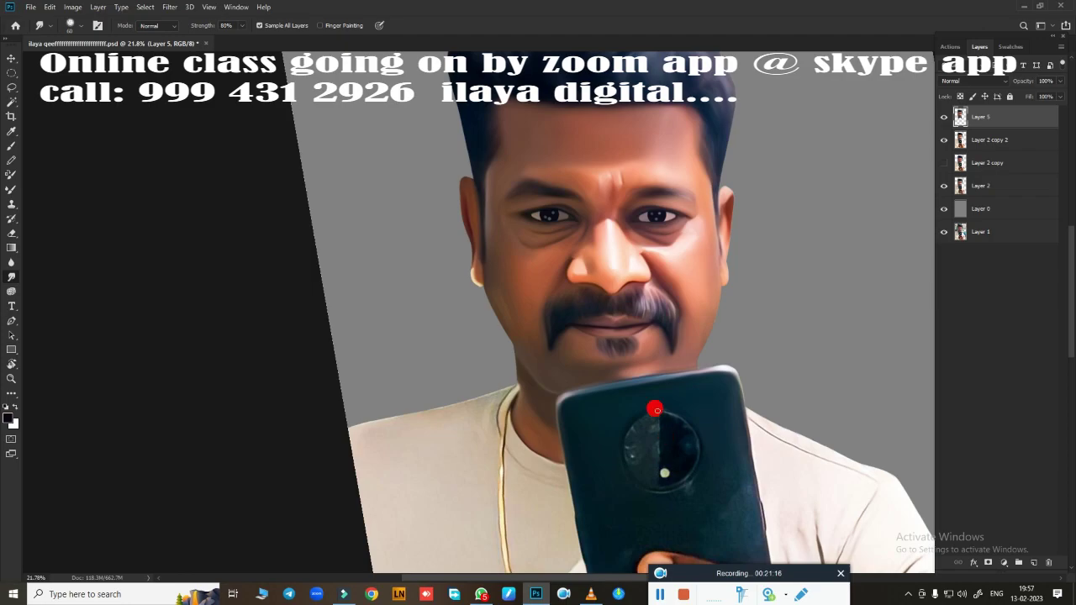
scroll(608, 367, "up", 5)
scroll(644, 384, "up", 2)
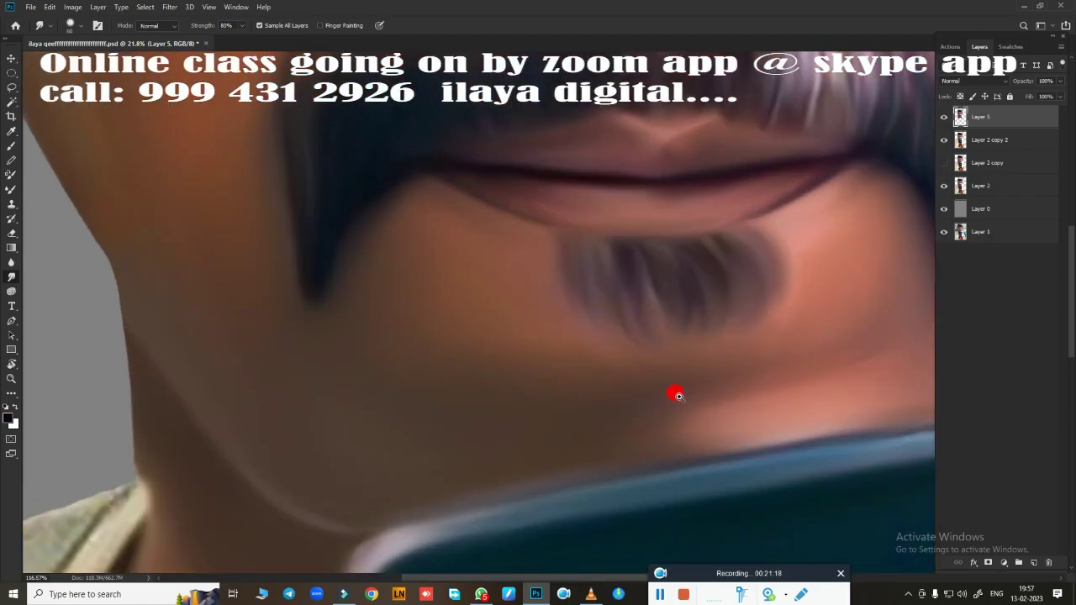
scroll(676, 392, "up", 2)
left_click_drag(609, 409, 427, 415)
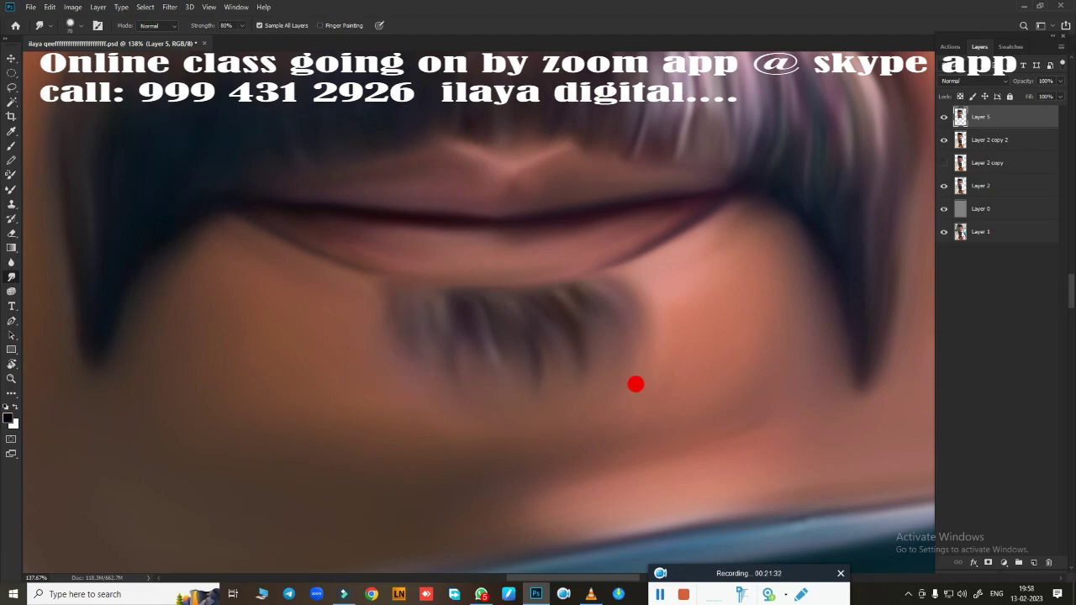
key("ctrl+0")
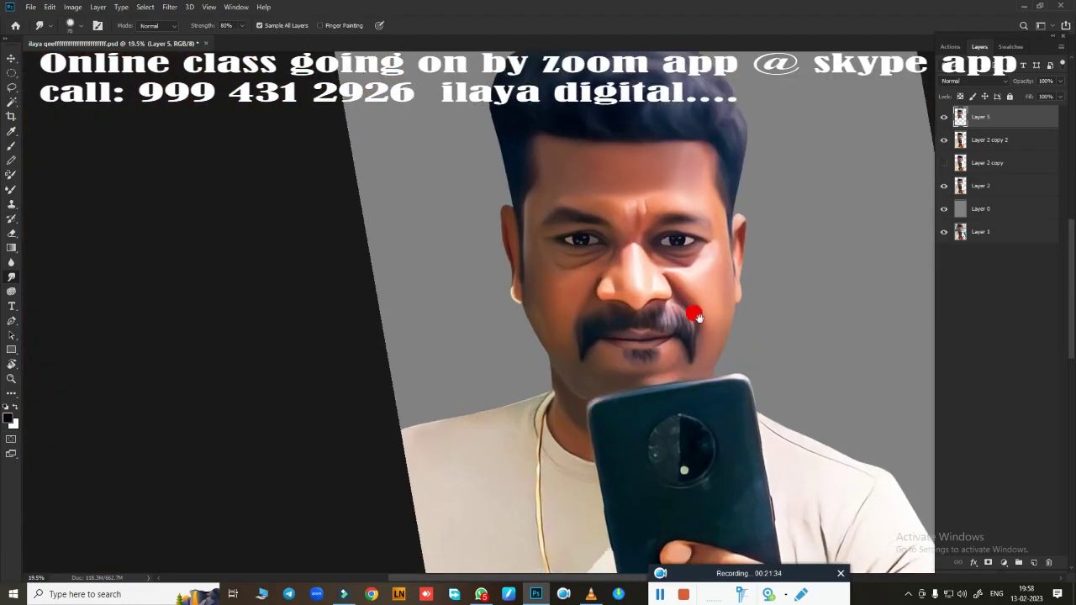
scroll(697, 316, "up", 2)
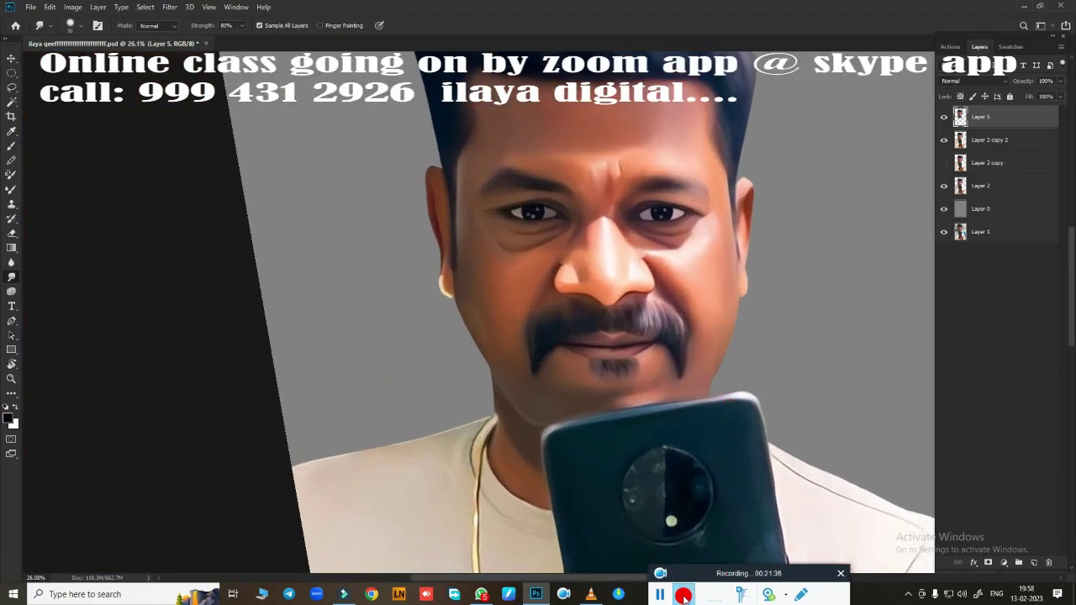